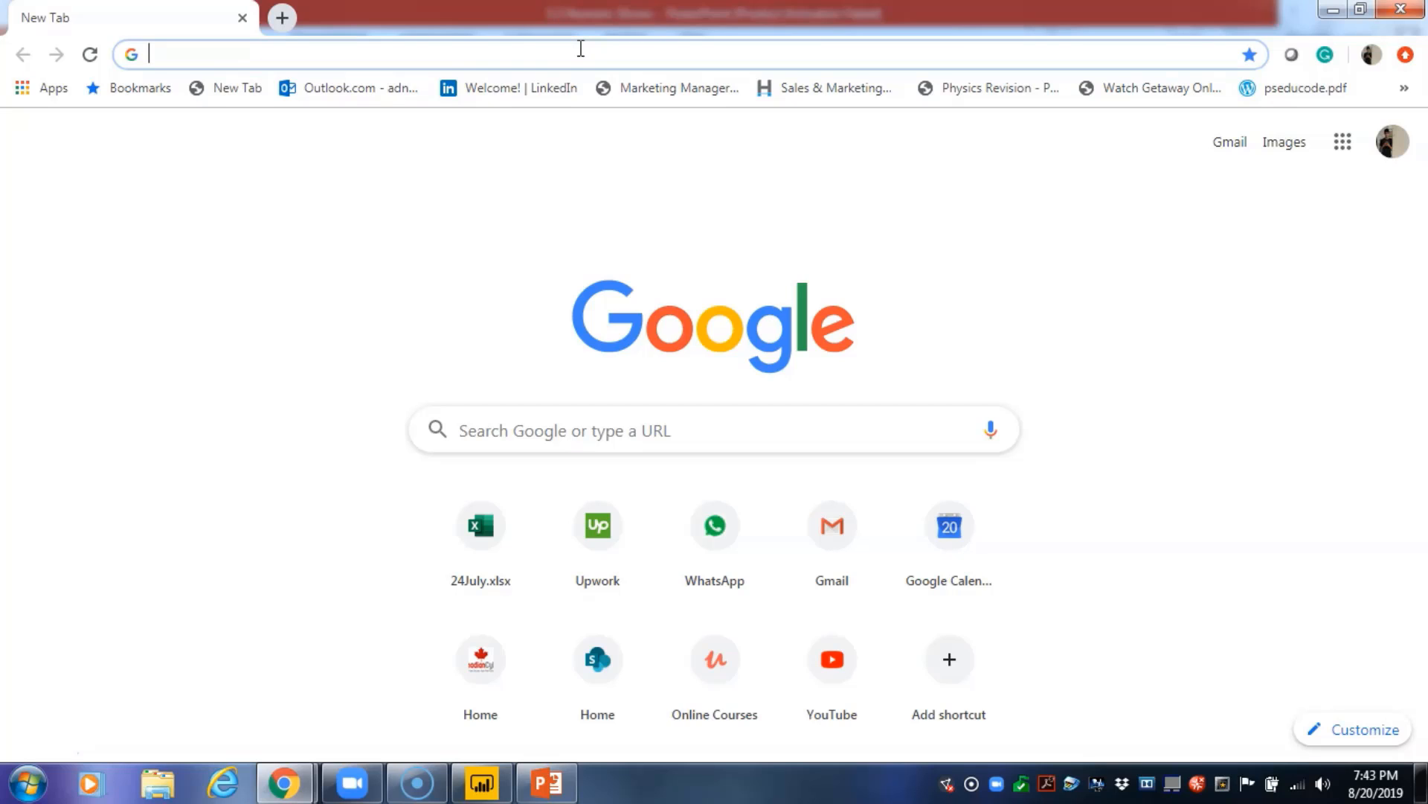
Search Google for "microsoft historical stock price"
text(microsoft histo)
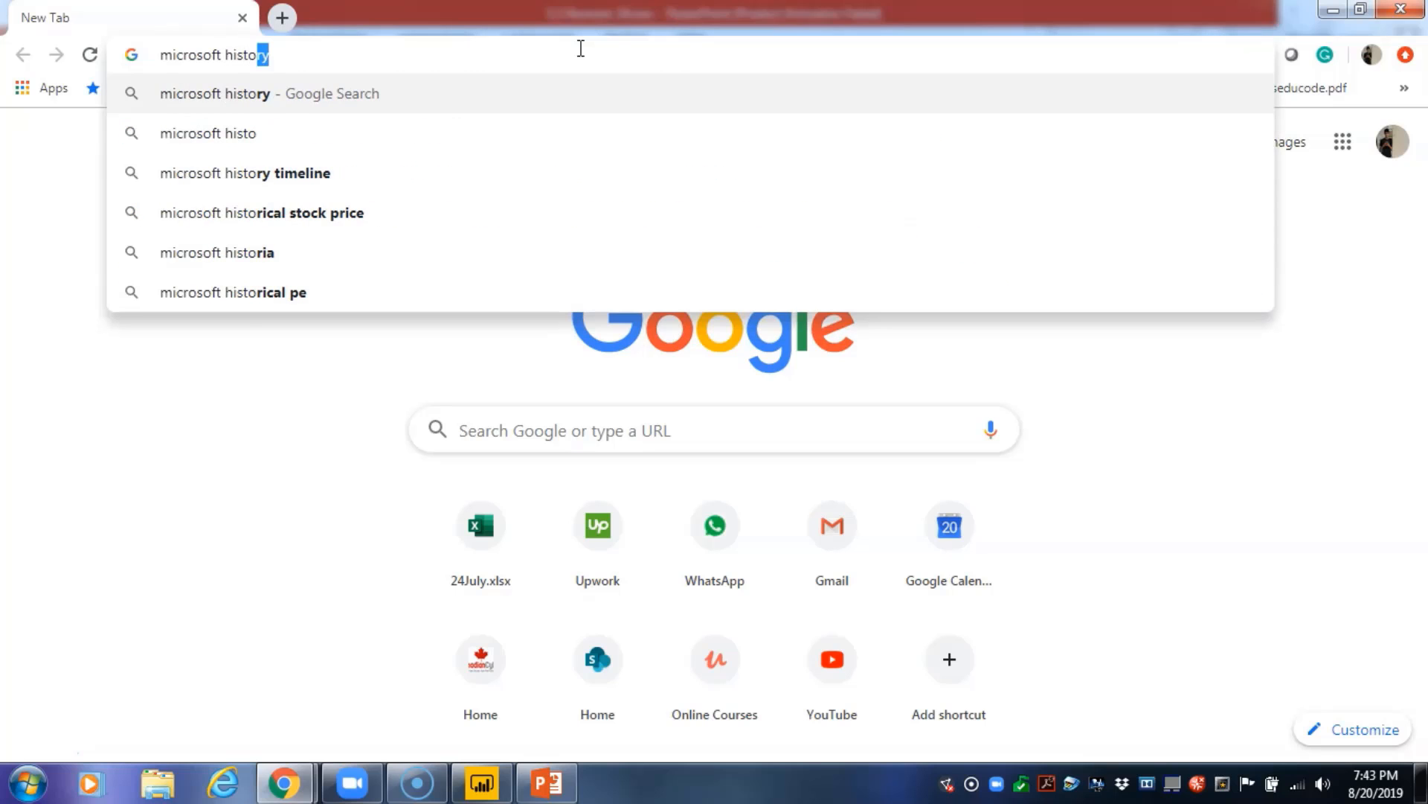
text(rica)
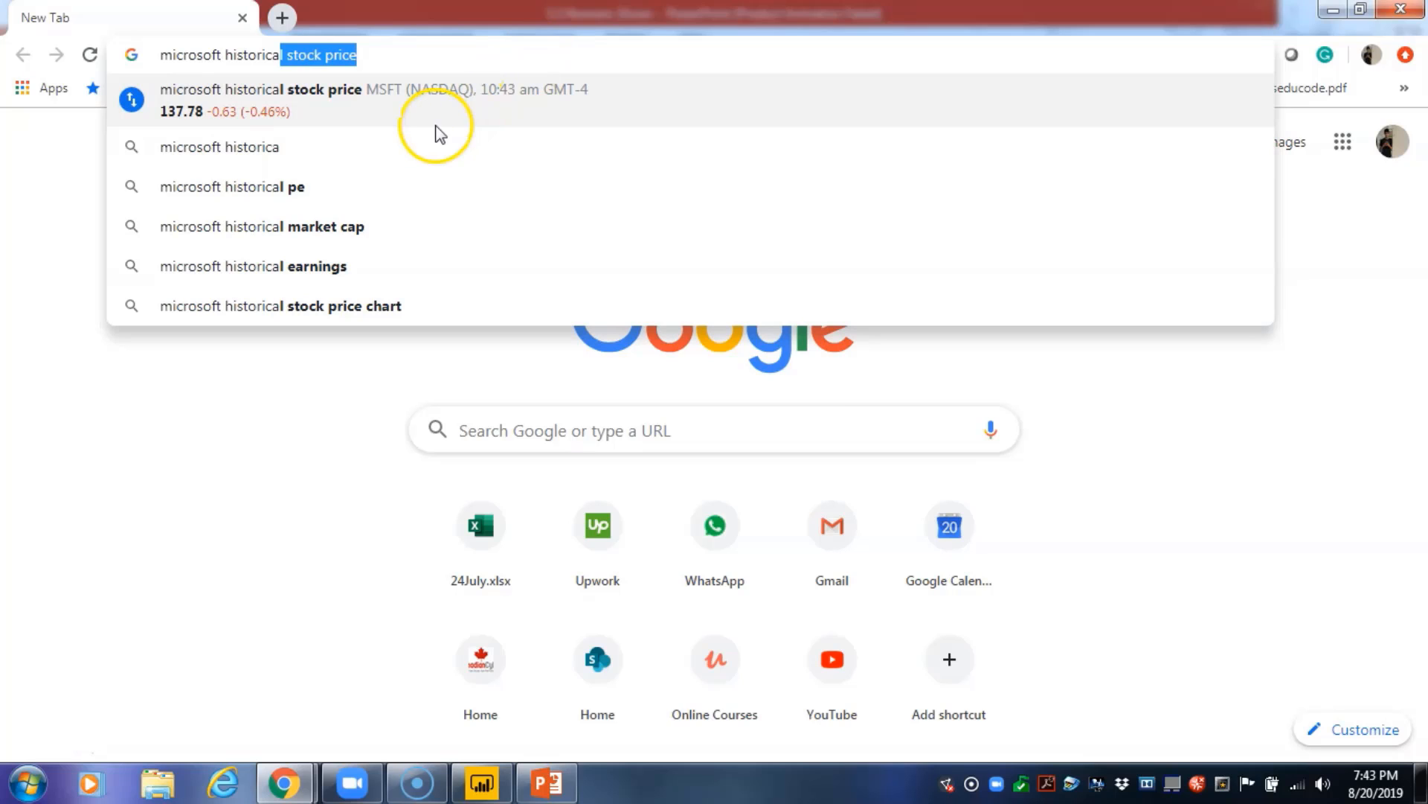
click(411, 102)
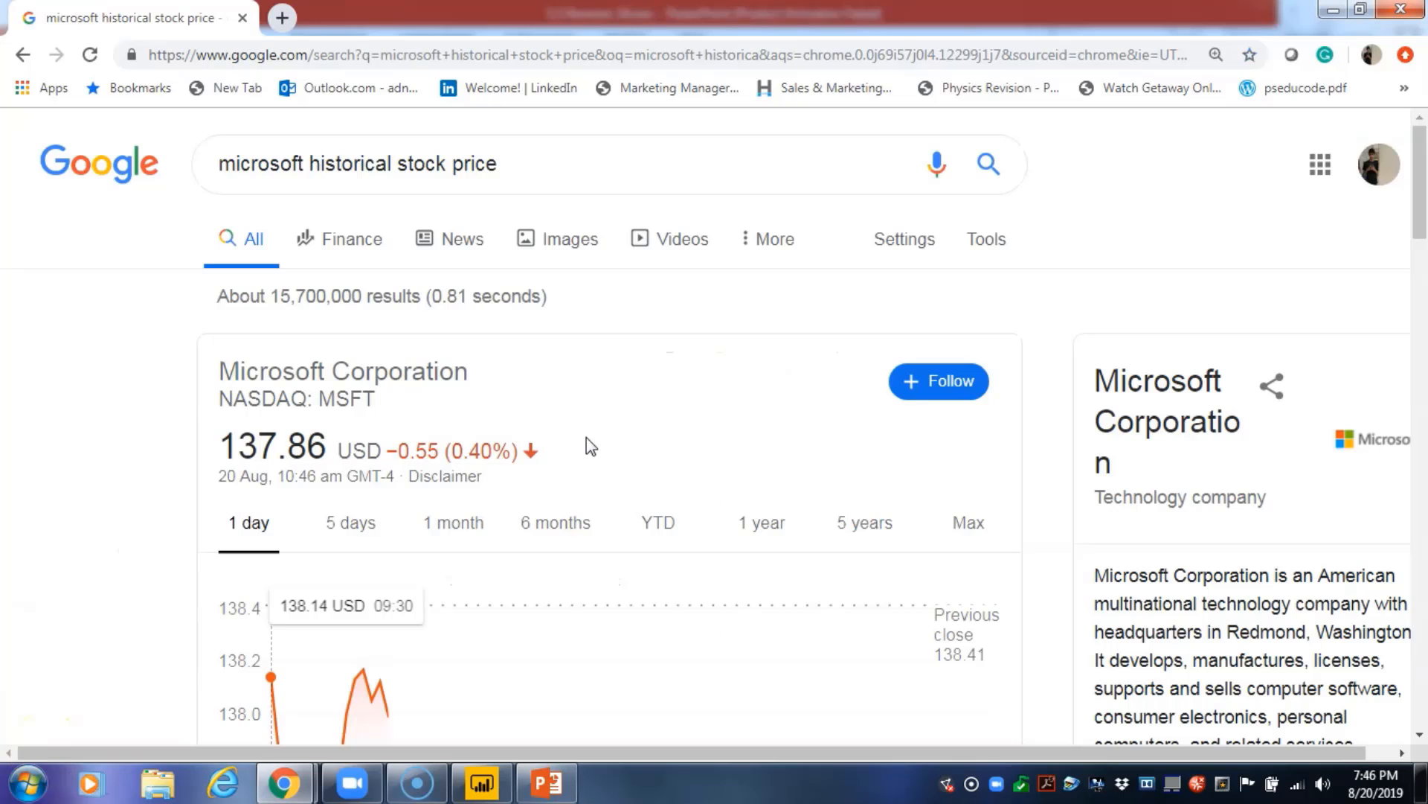
Open the nasdaq.com search result for Microsoft Corporation Common Stock (MSFT) historical prices
scroll(596, 357, down, 8)
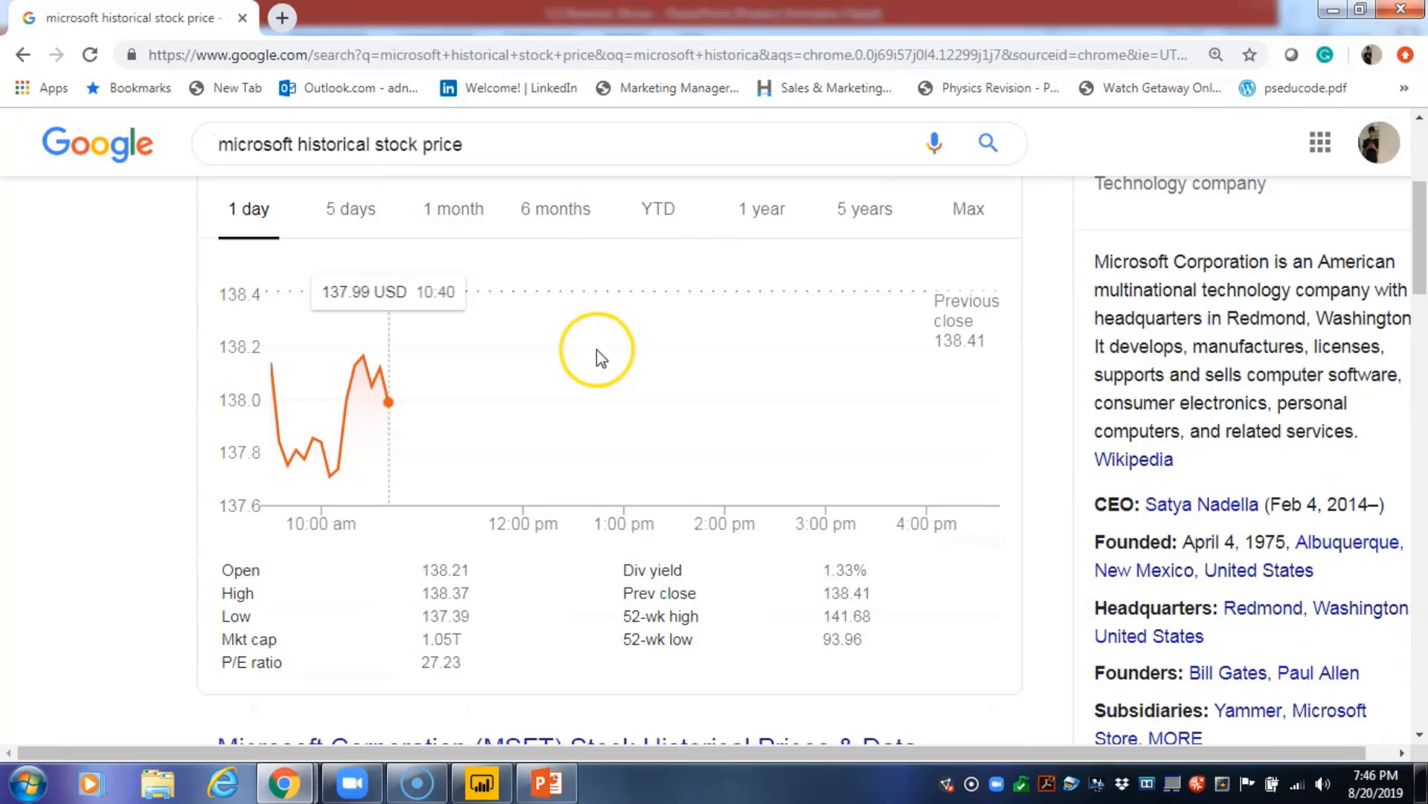
scroll(597, 363, down, 4)
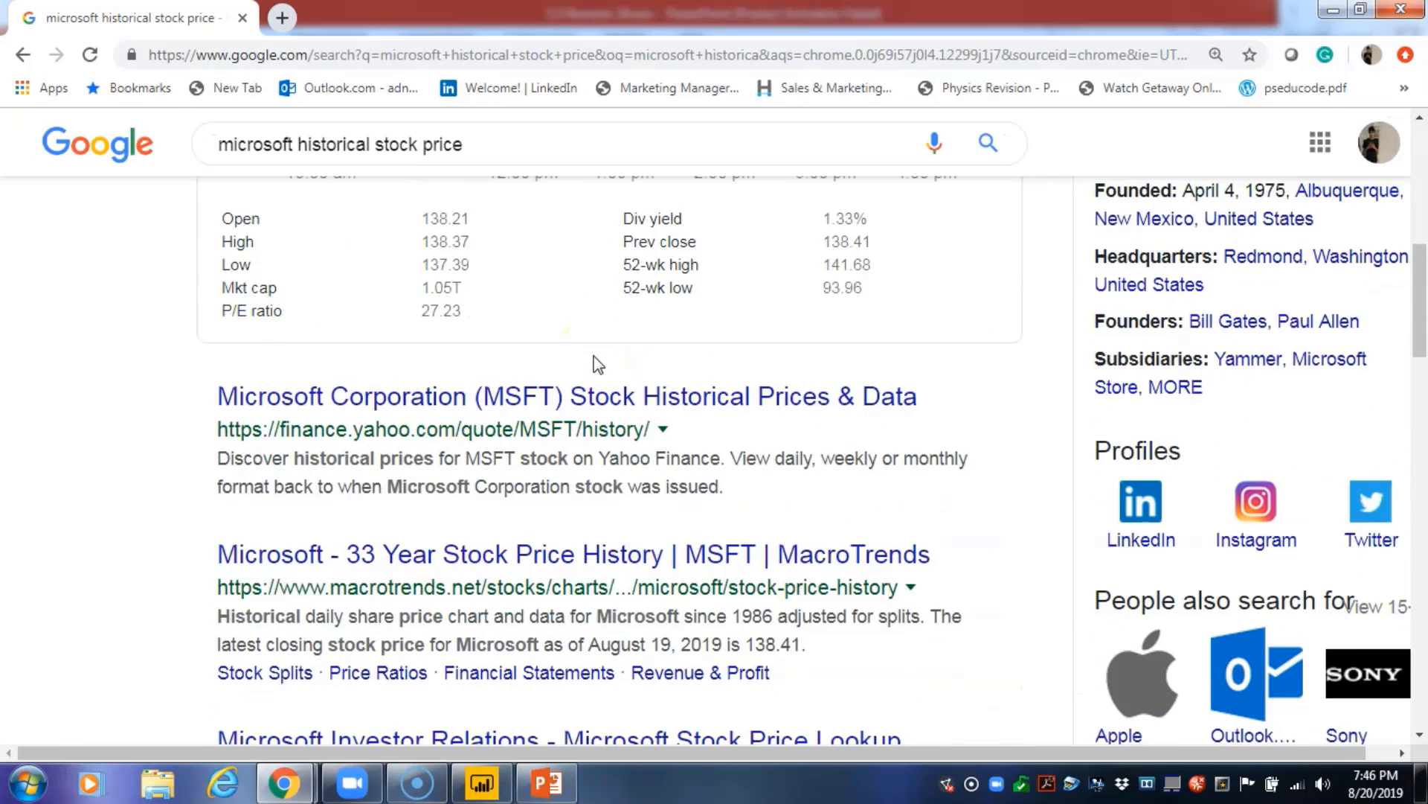
scroll(596, 362, down, 3)
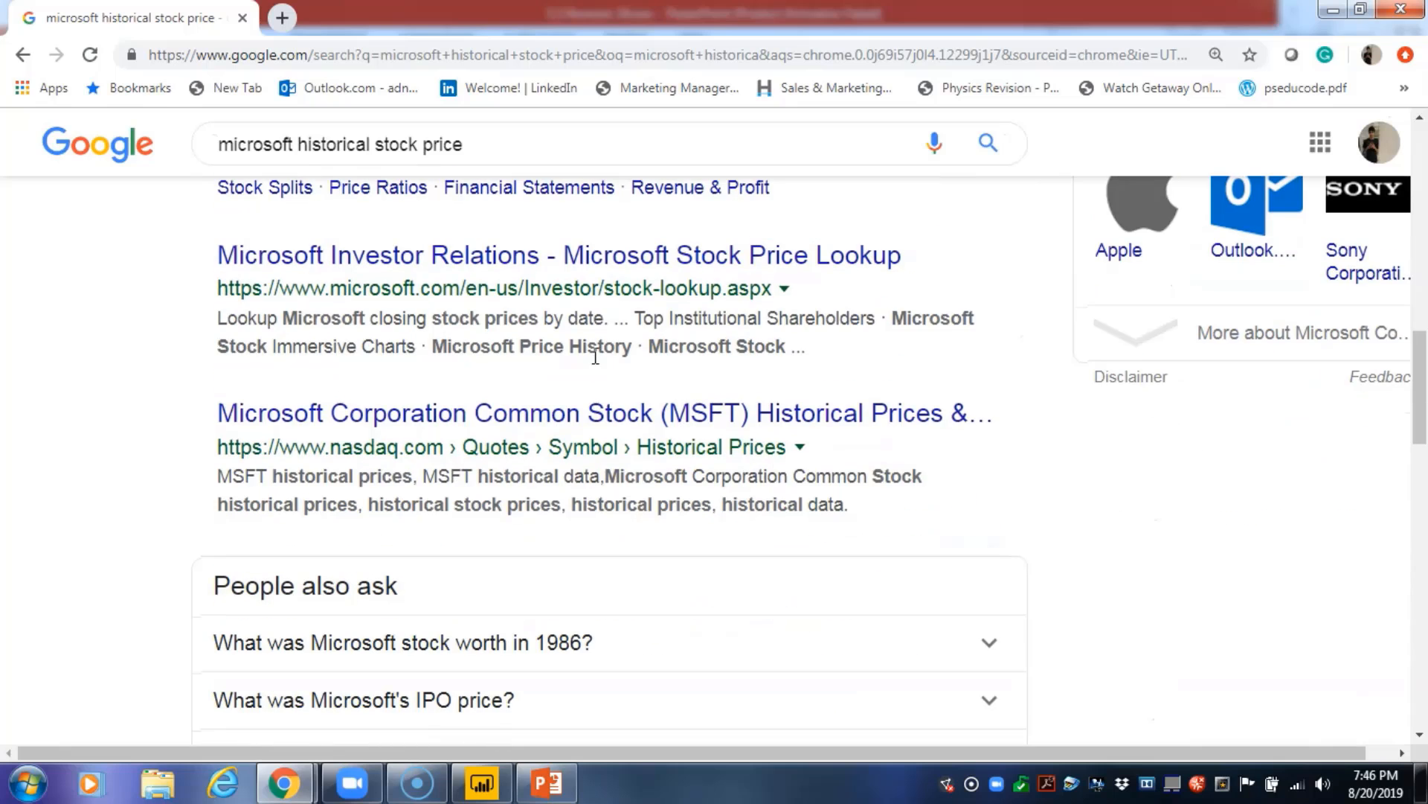
click(396, 415)
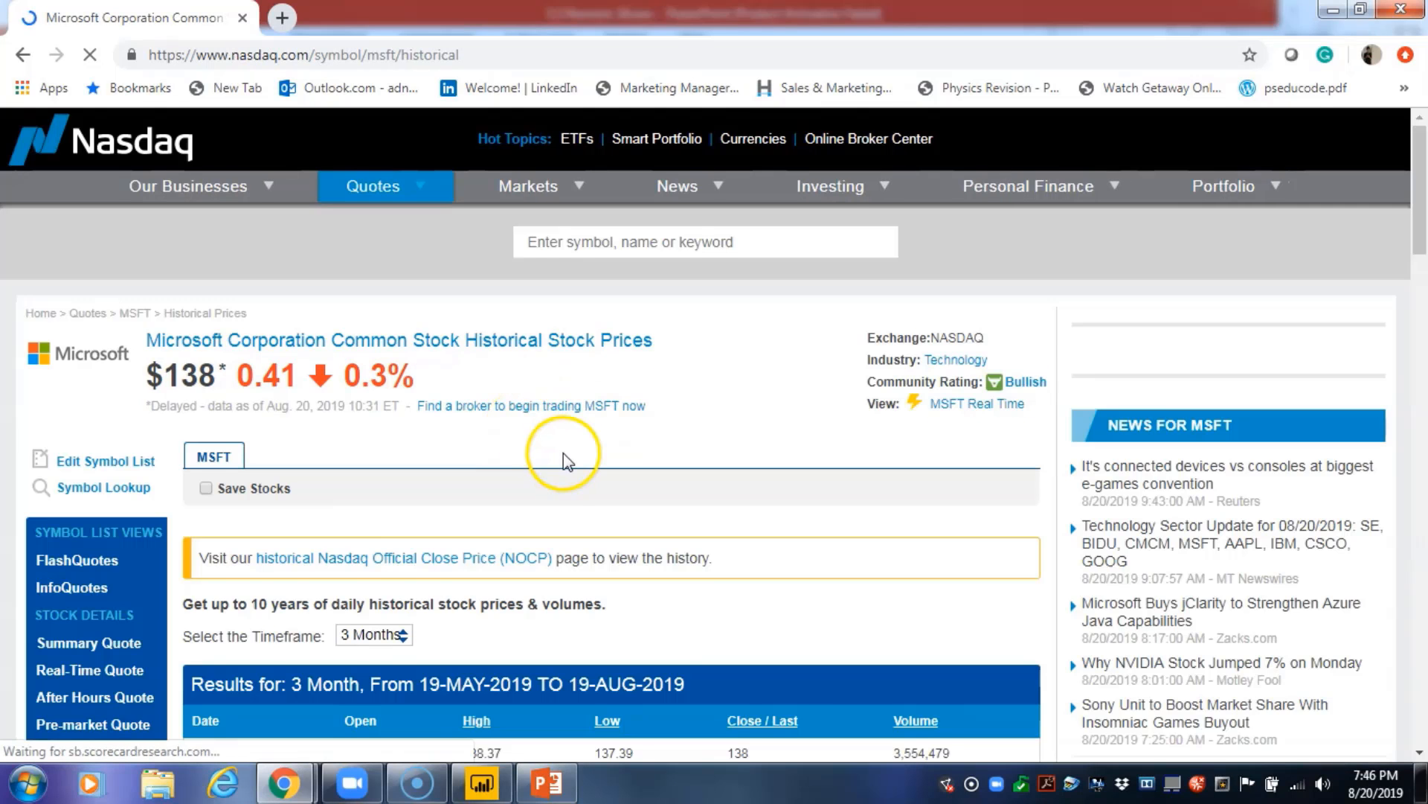
Examine the three-month table of daily Microsoft stock prices and volumes on the Nasdaq page
scroll(568, 463, down, 6)
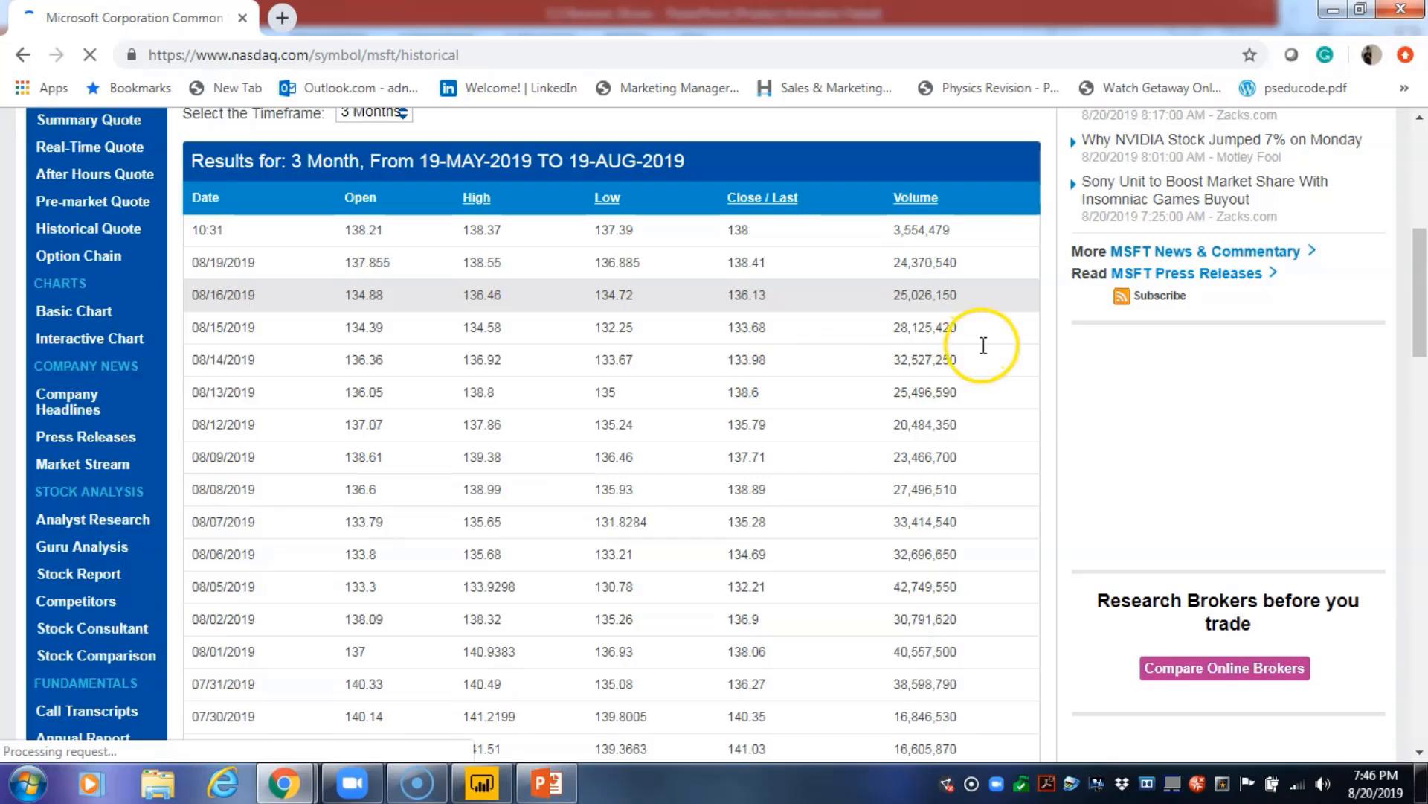
scroll(1273, 271, up, 3)
scroll(615, 425, down, 3)
scroll(613, 426, down, 4)
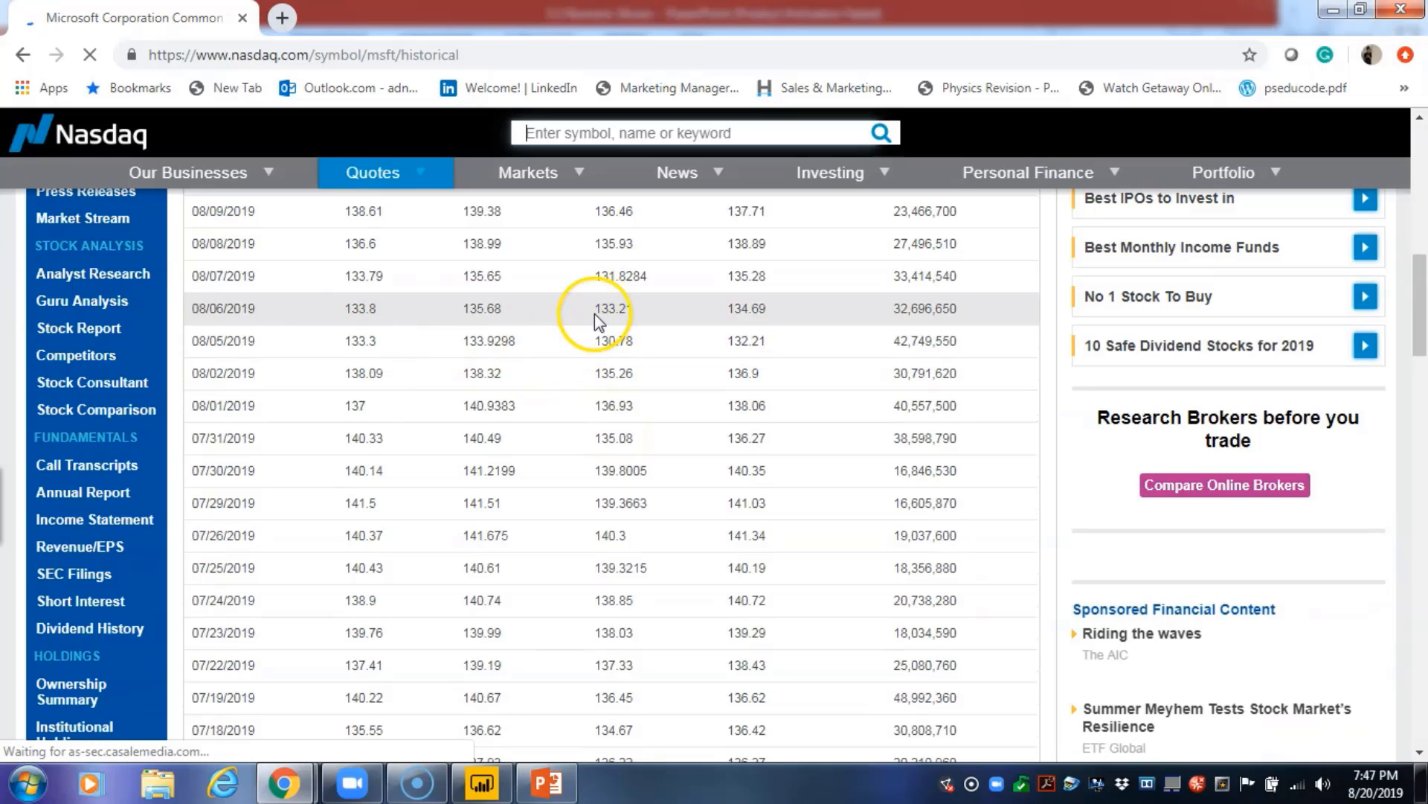
scroll(595, 314, up, 7)
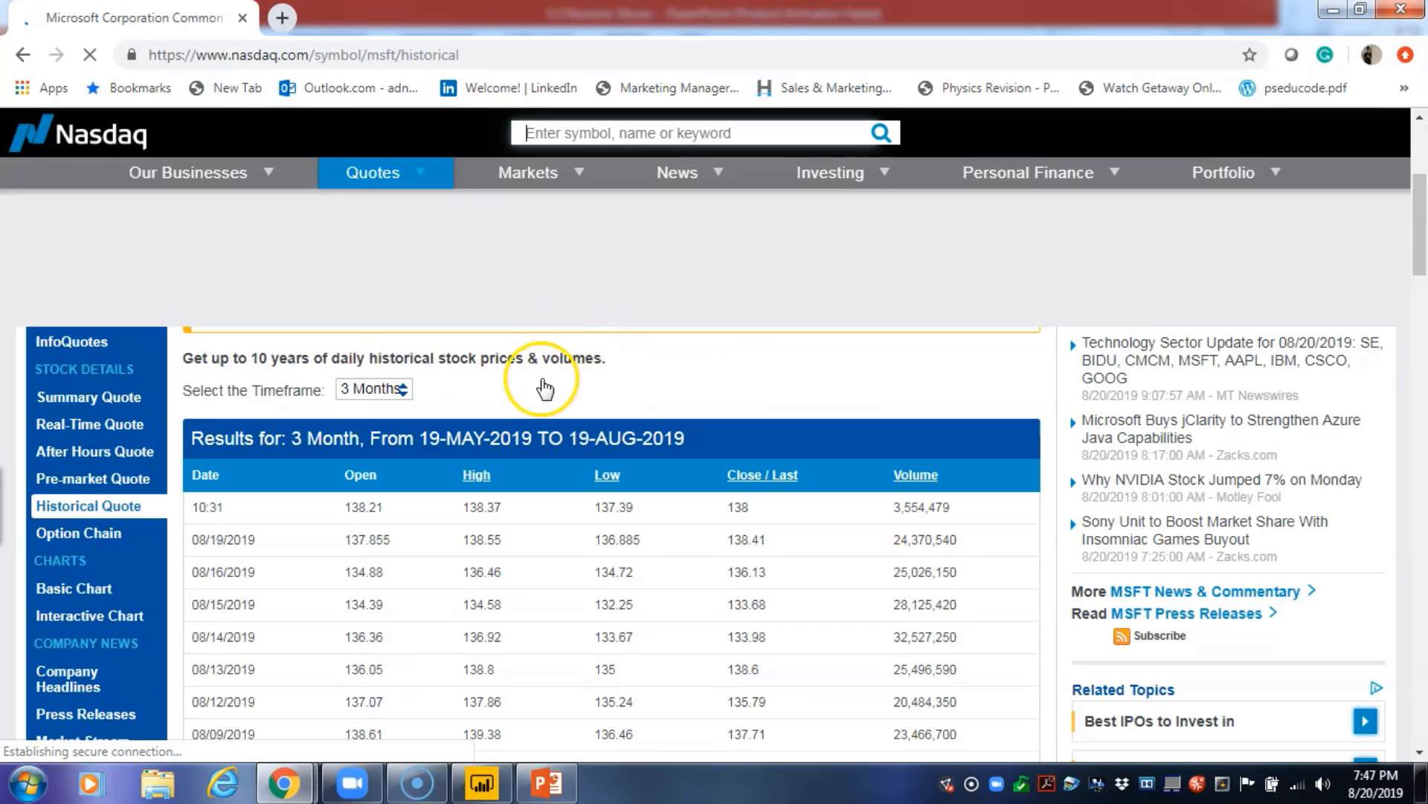
scroll(542, 383, up, 6)
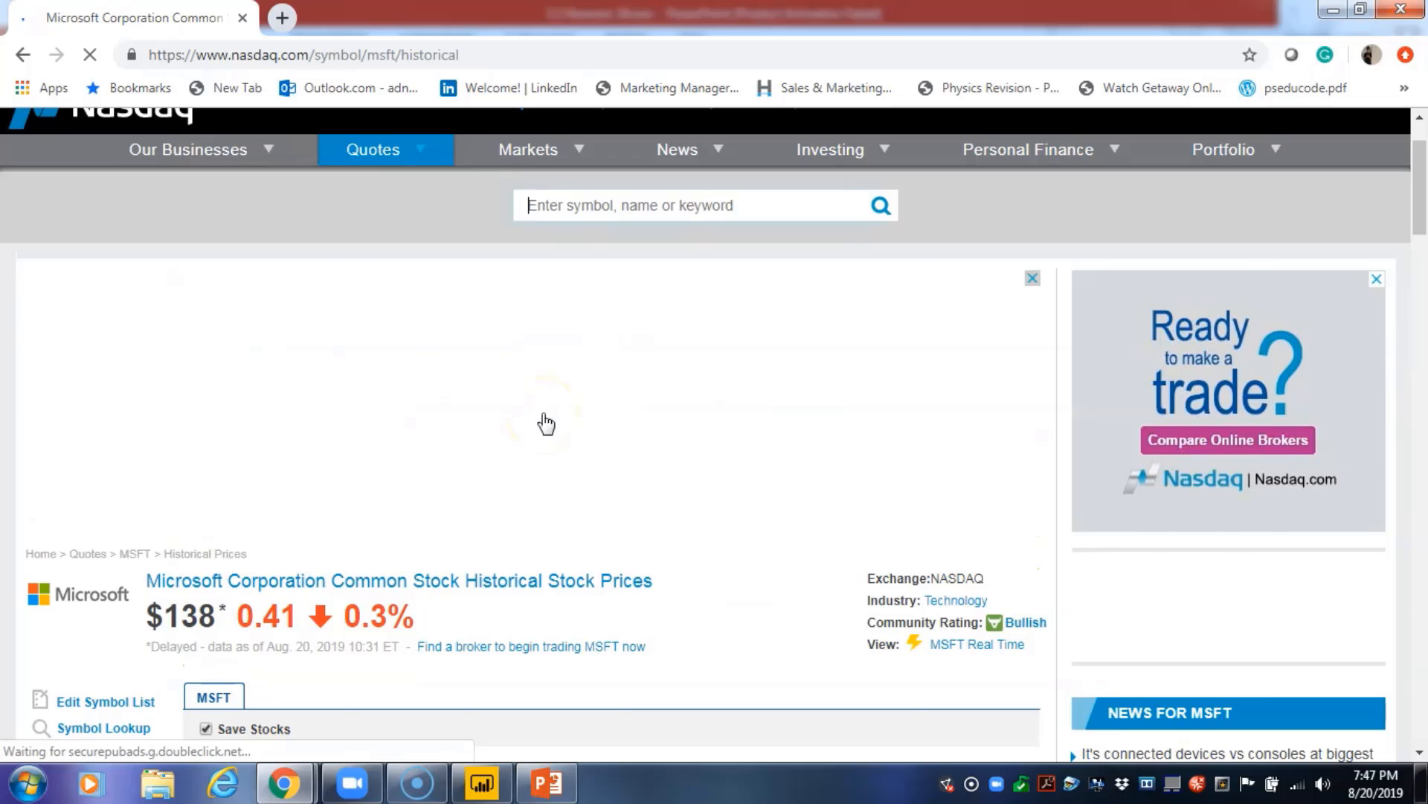
scroll(543, 417, down, 4)
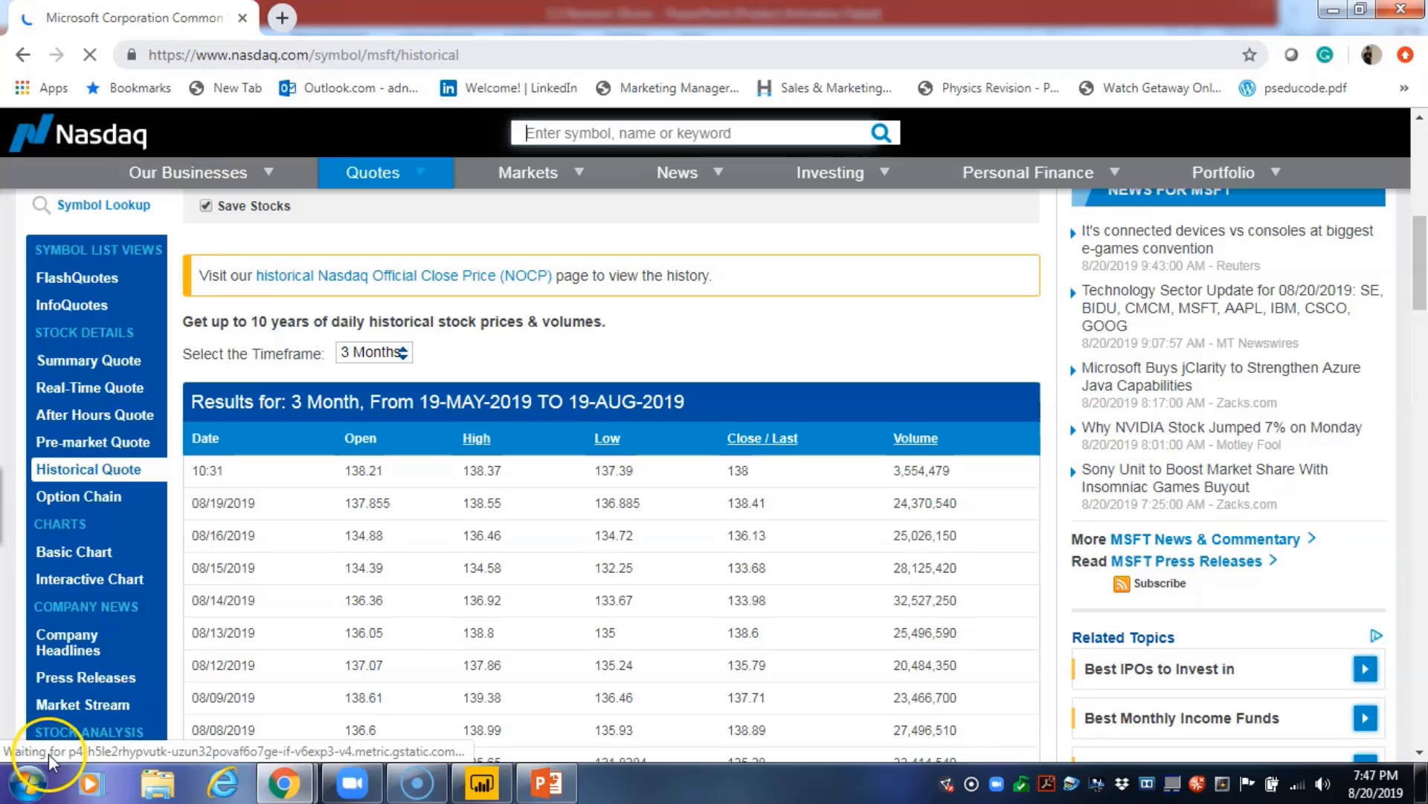
Copy the Nasdaq historical prices page's URL and switch to Power BI Desktop
click(297, 55)
key(ctrl+c)
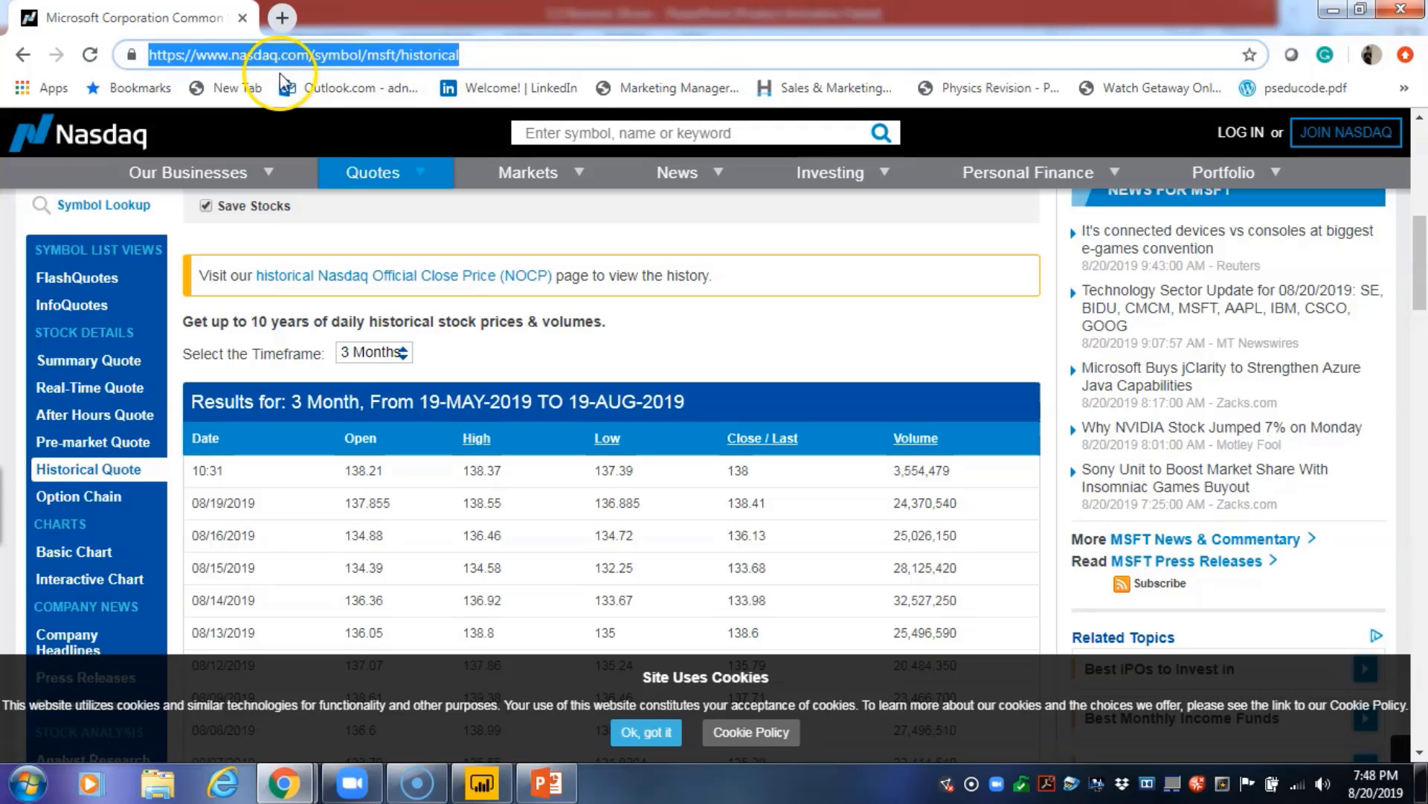
click(481, 782)
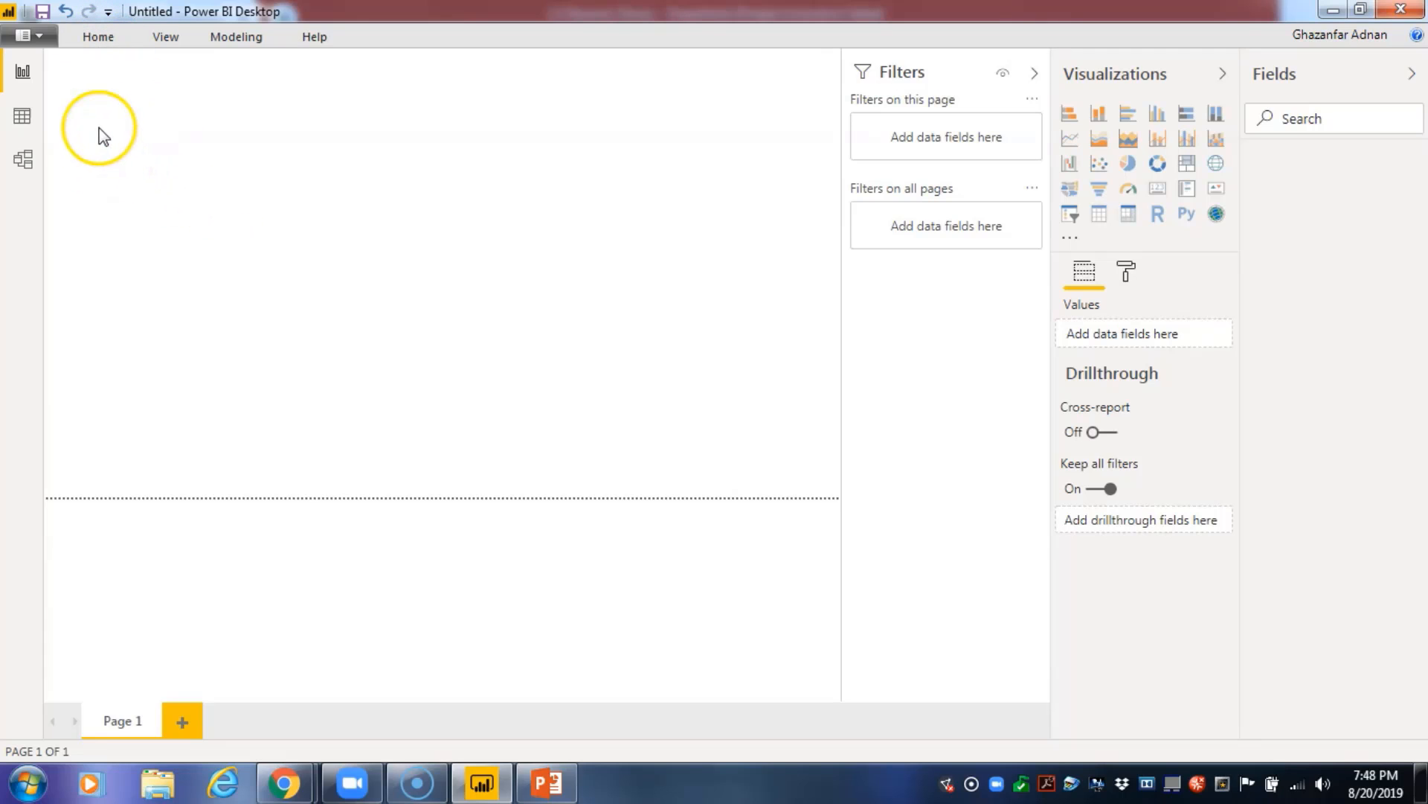
click(97, 44)
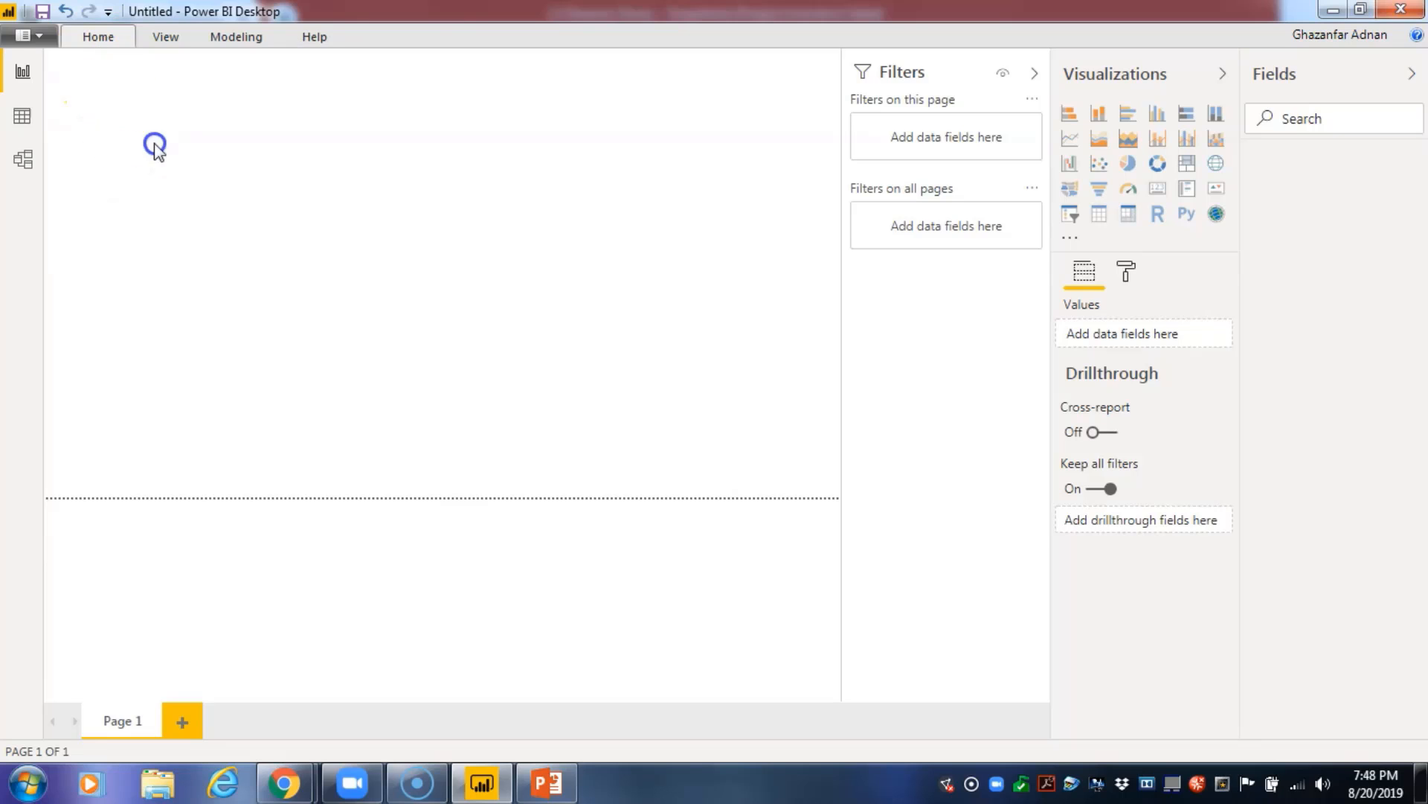
click(94, 41)
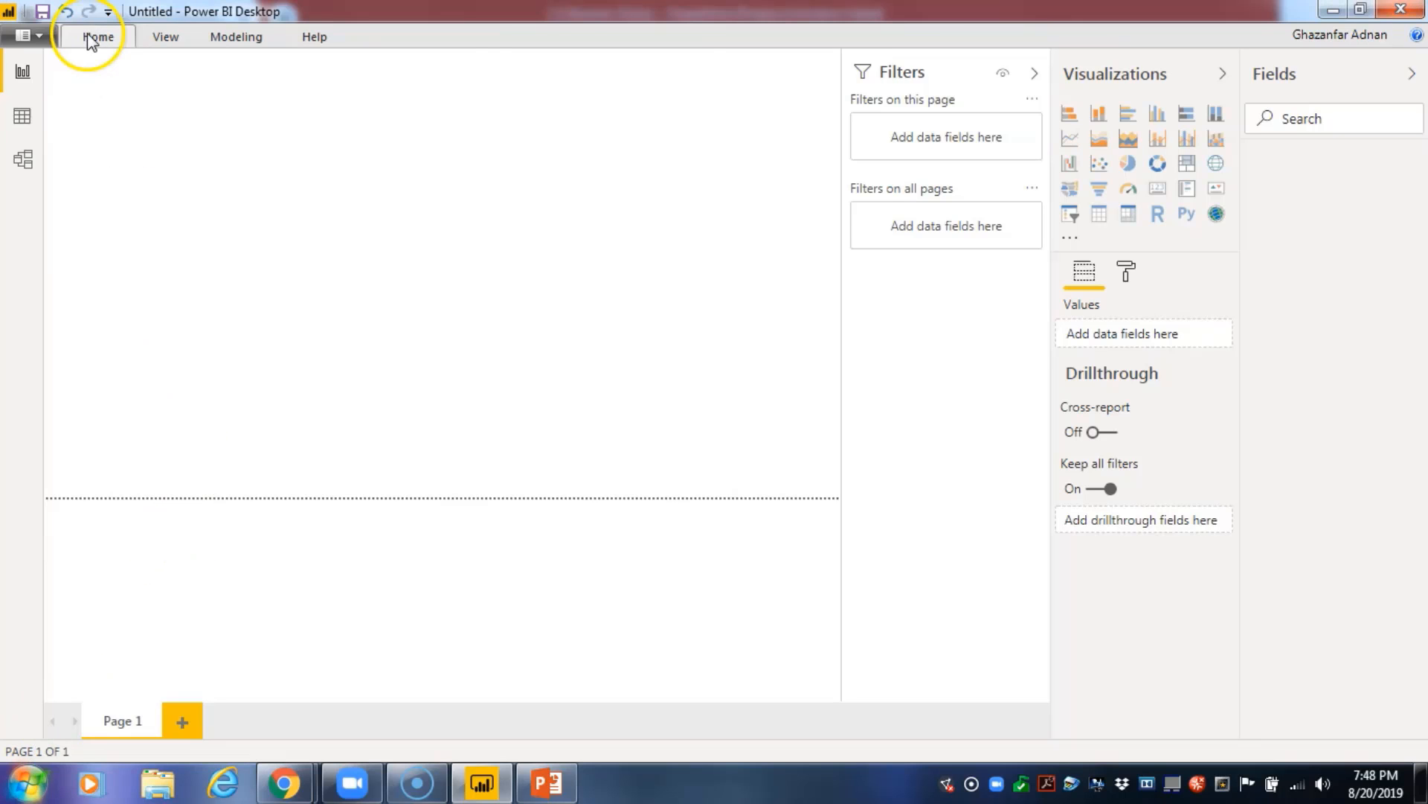
click(93, 36)
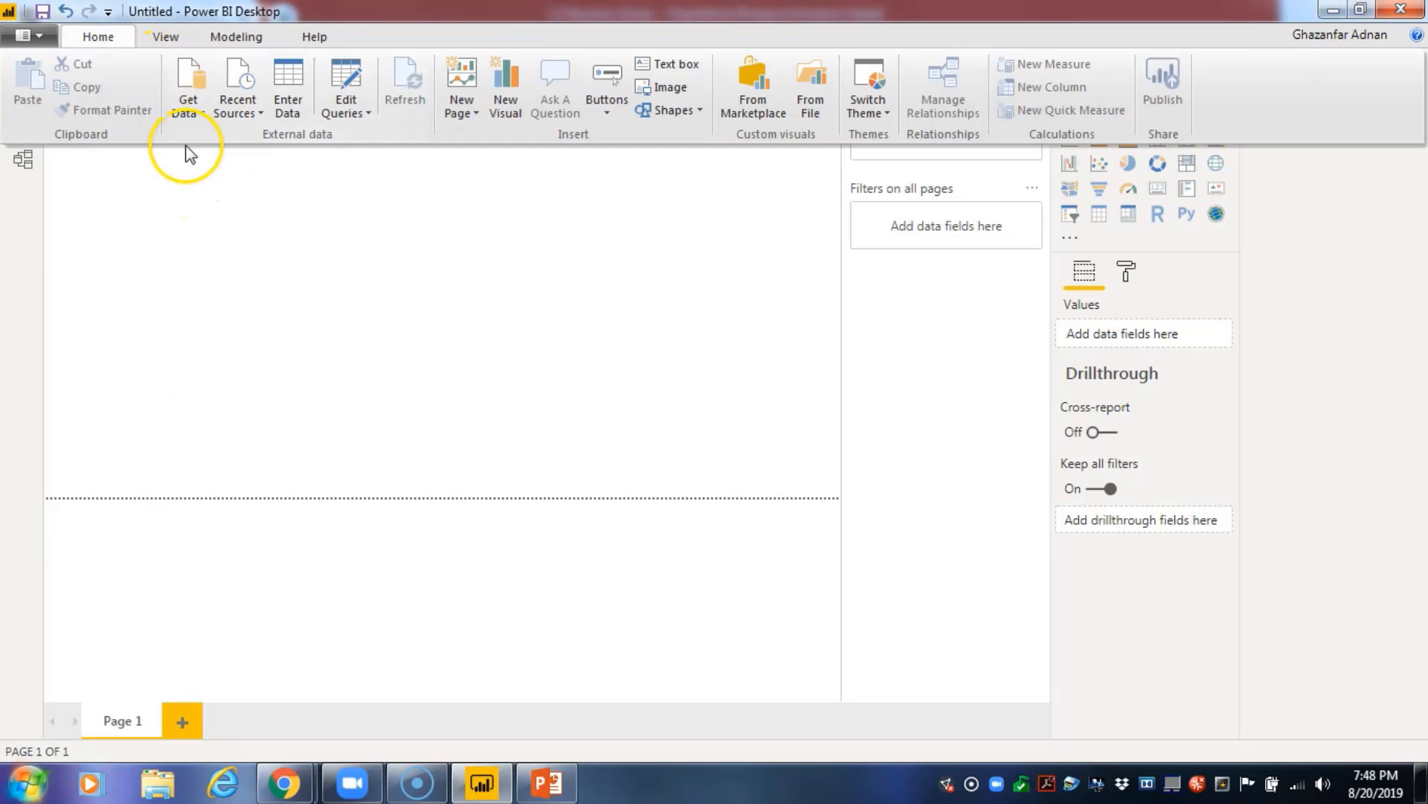
click(180, 114)
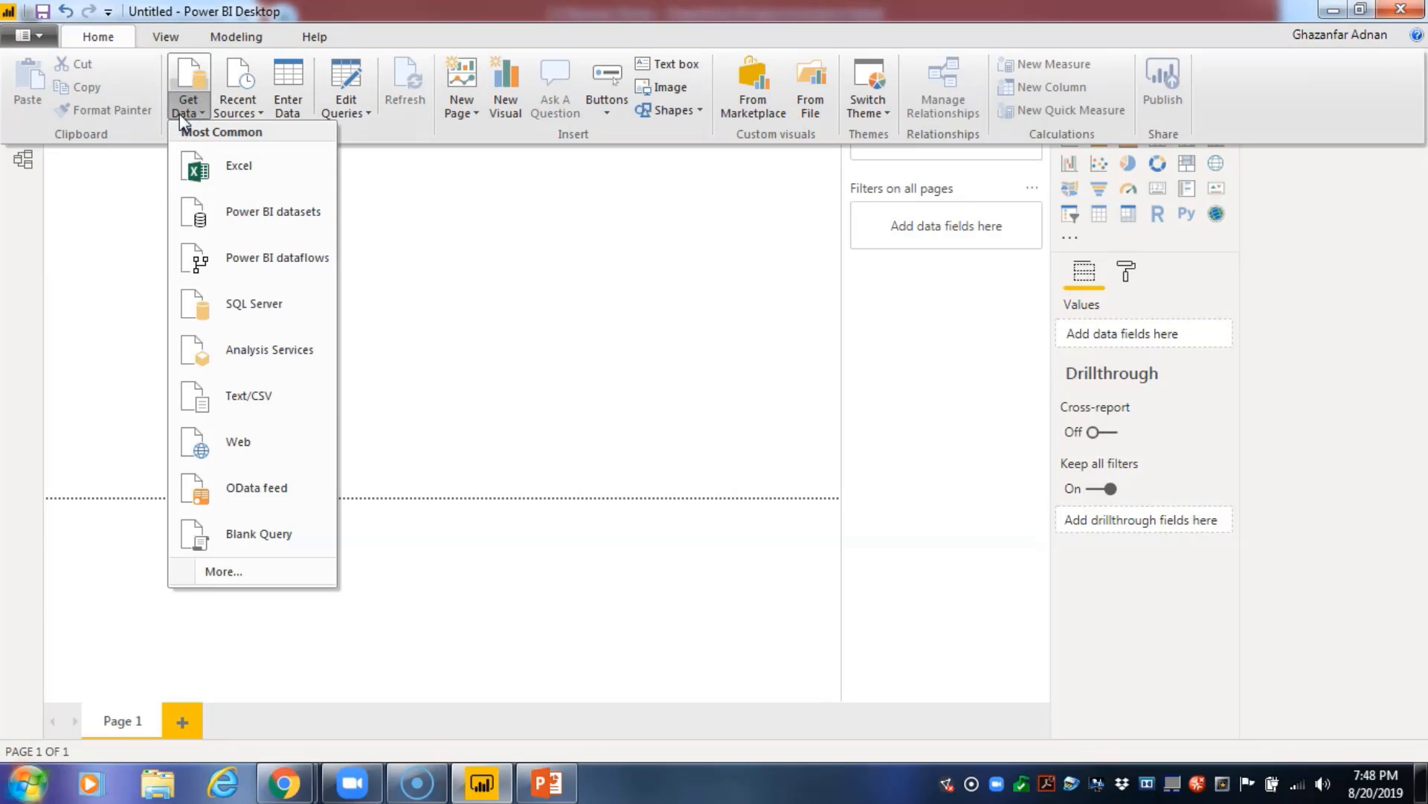
click(244, 440)
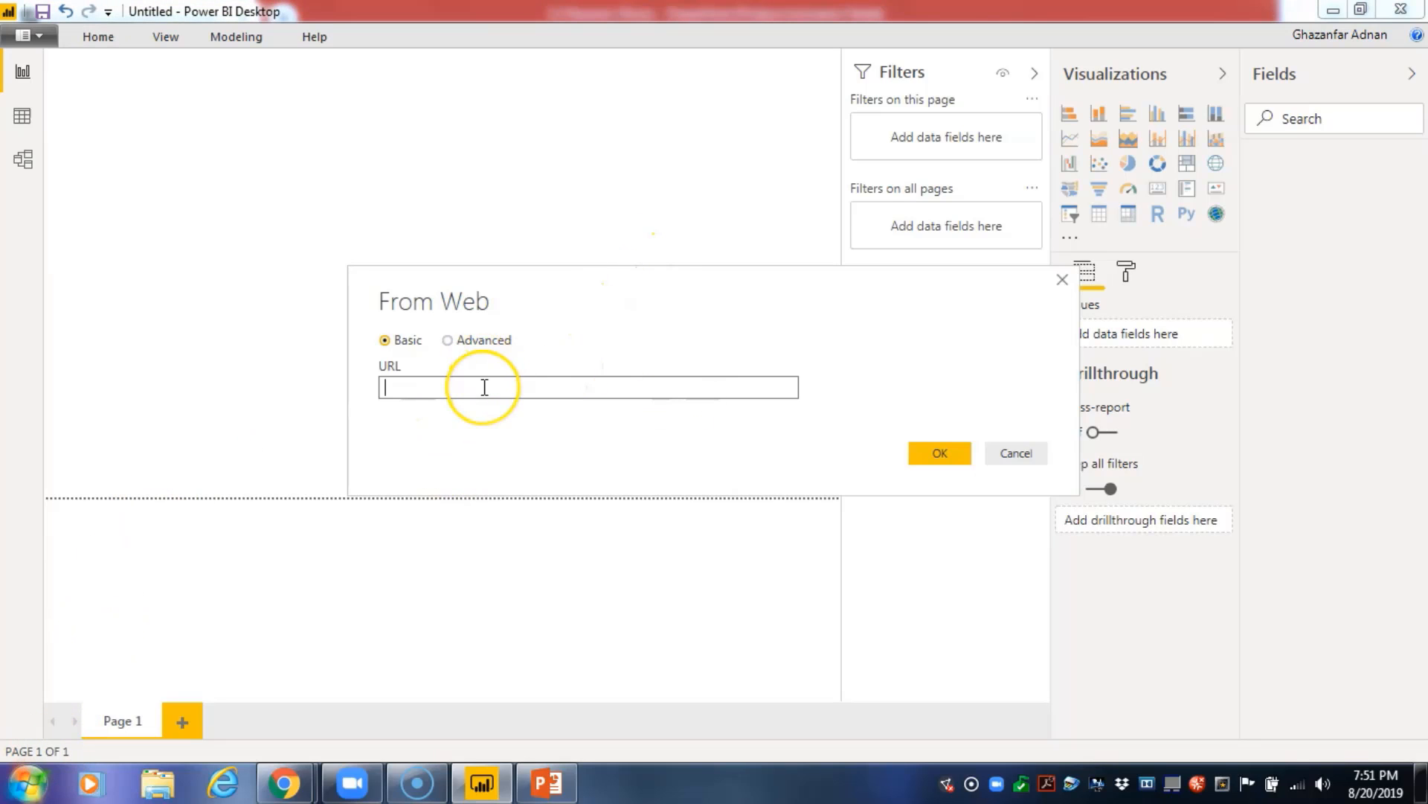
key(ctrl+v)
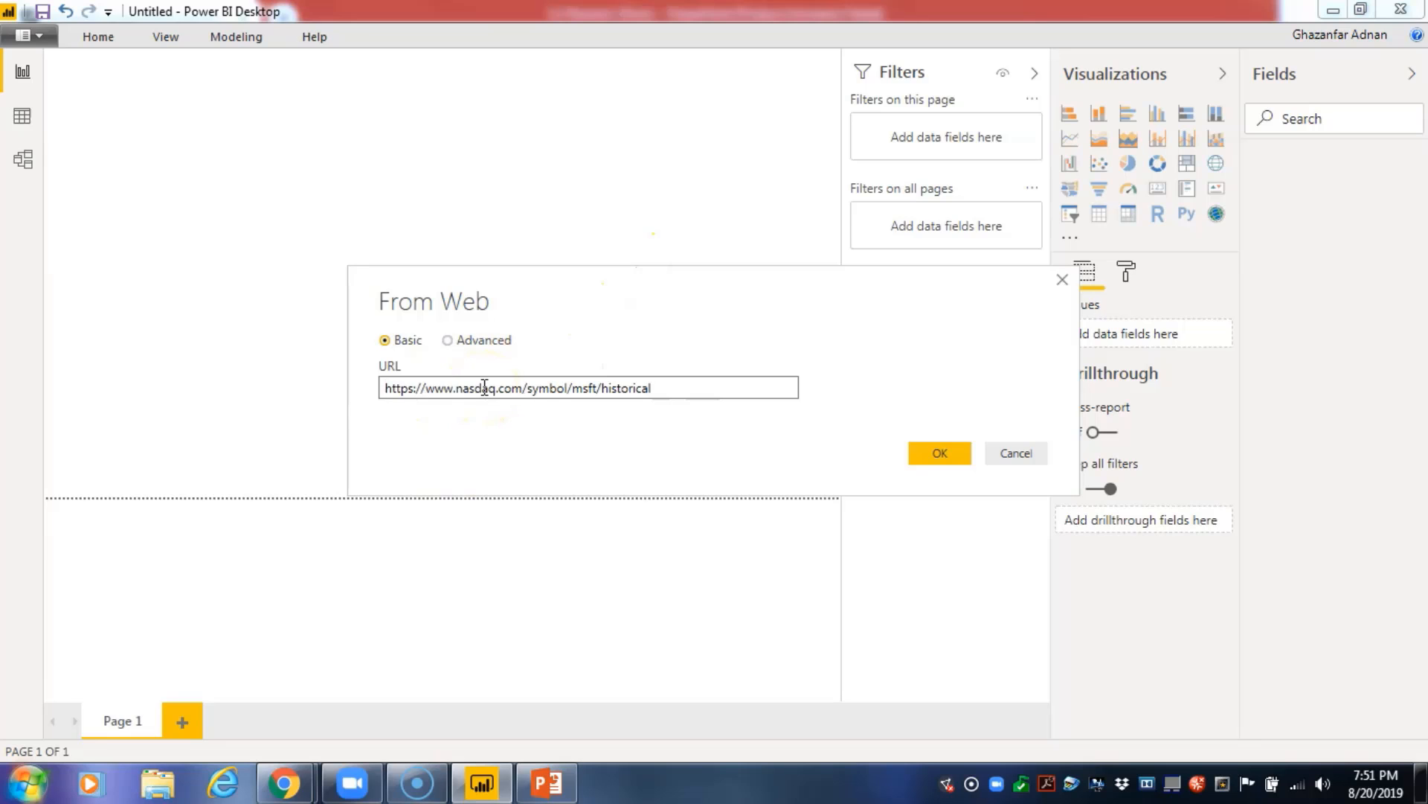
click(946, 457)
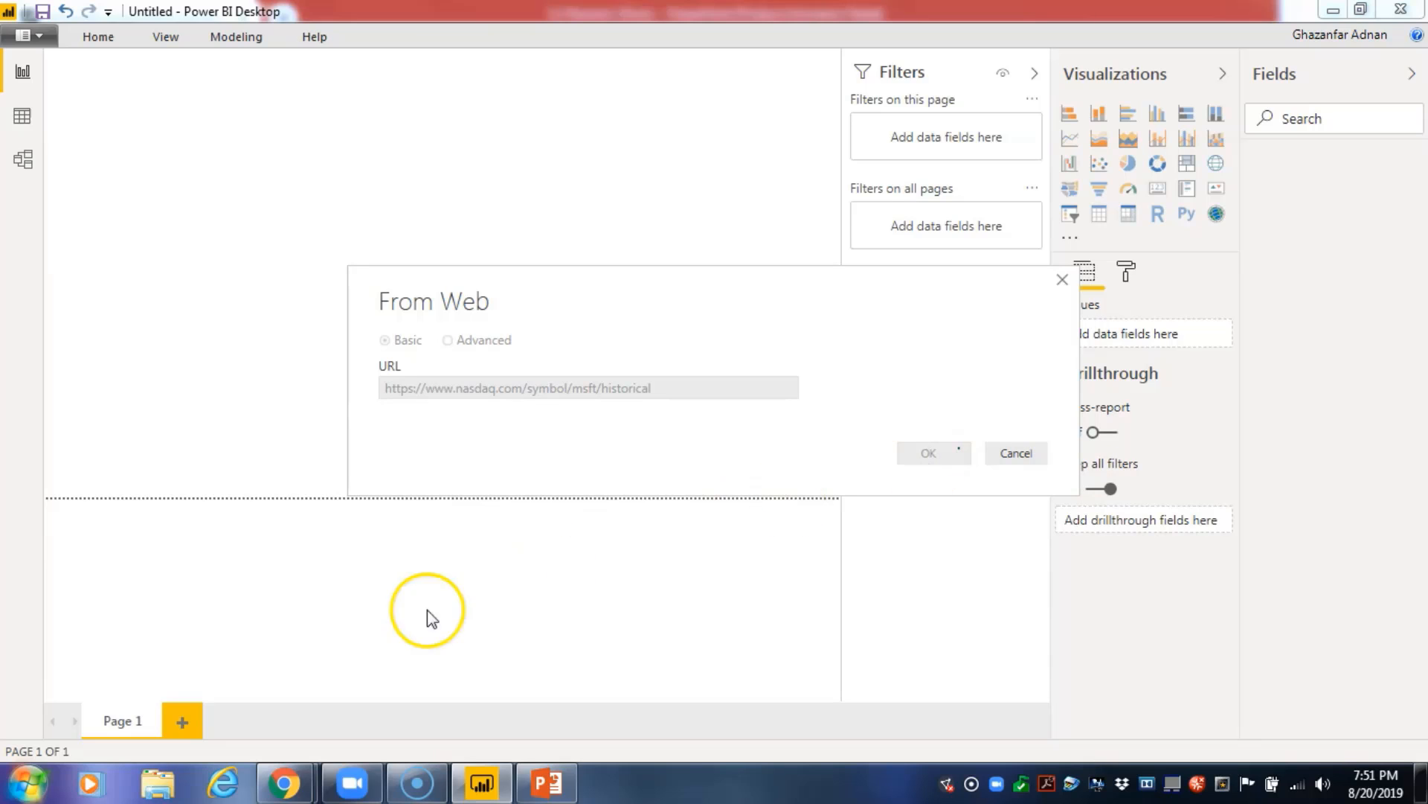
click(38, 758)
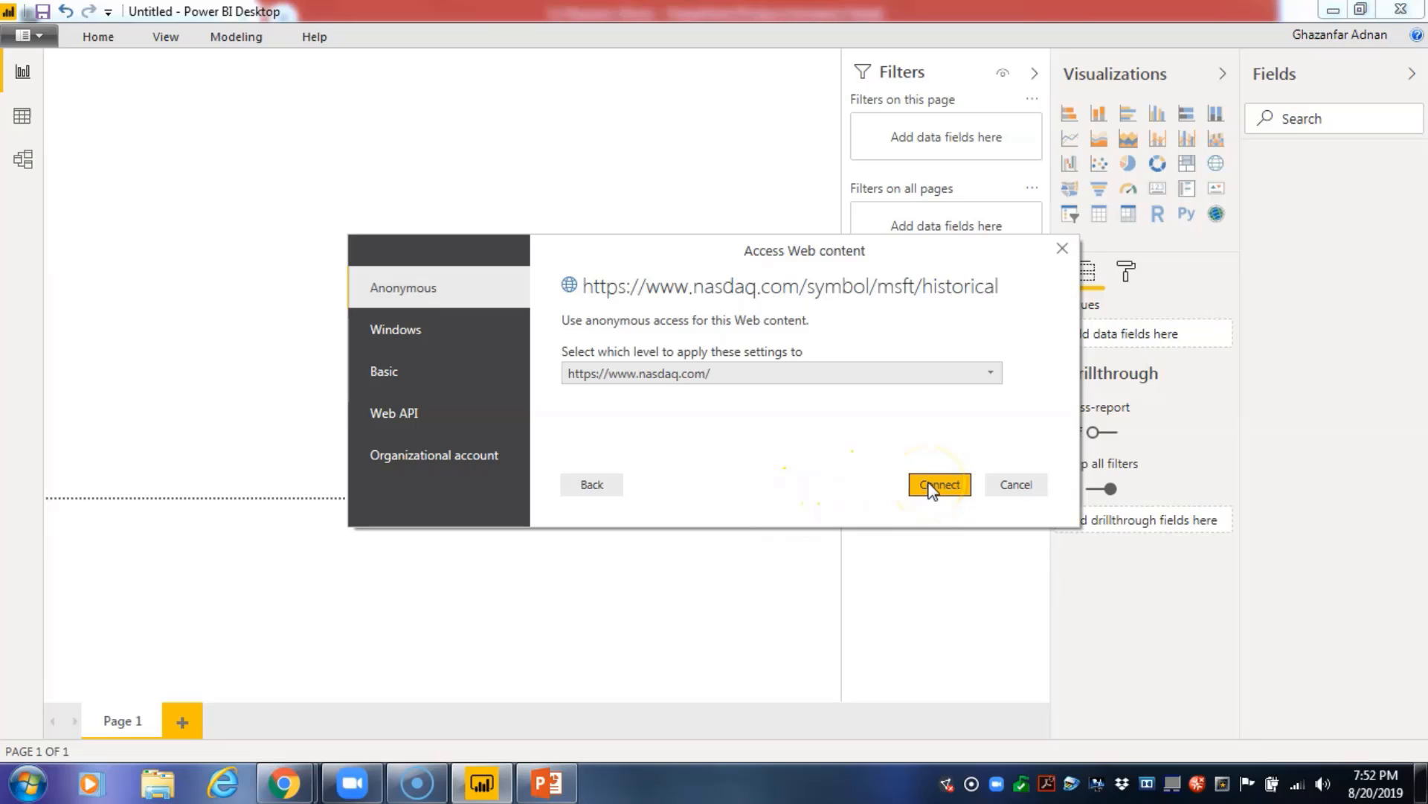
click(930, 490)
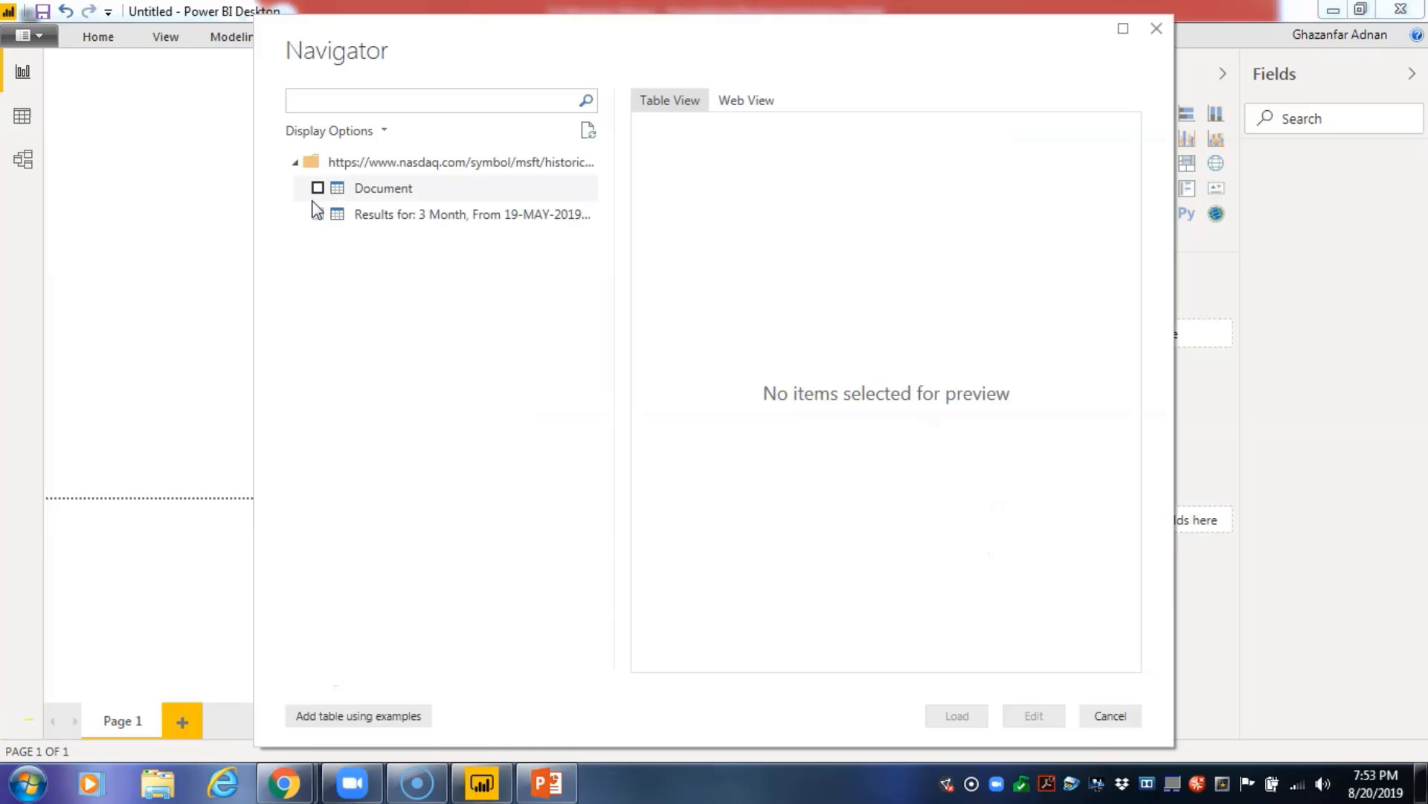
Preview the Document table and the 3 Month results table in the Navigator, checking the latter's columns through Volume
click(332, 317)
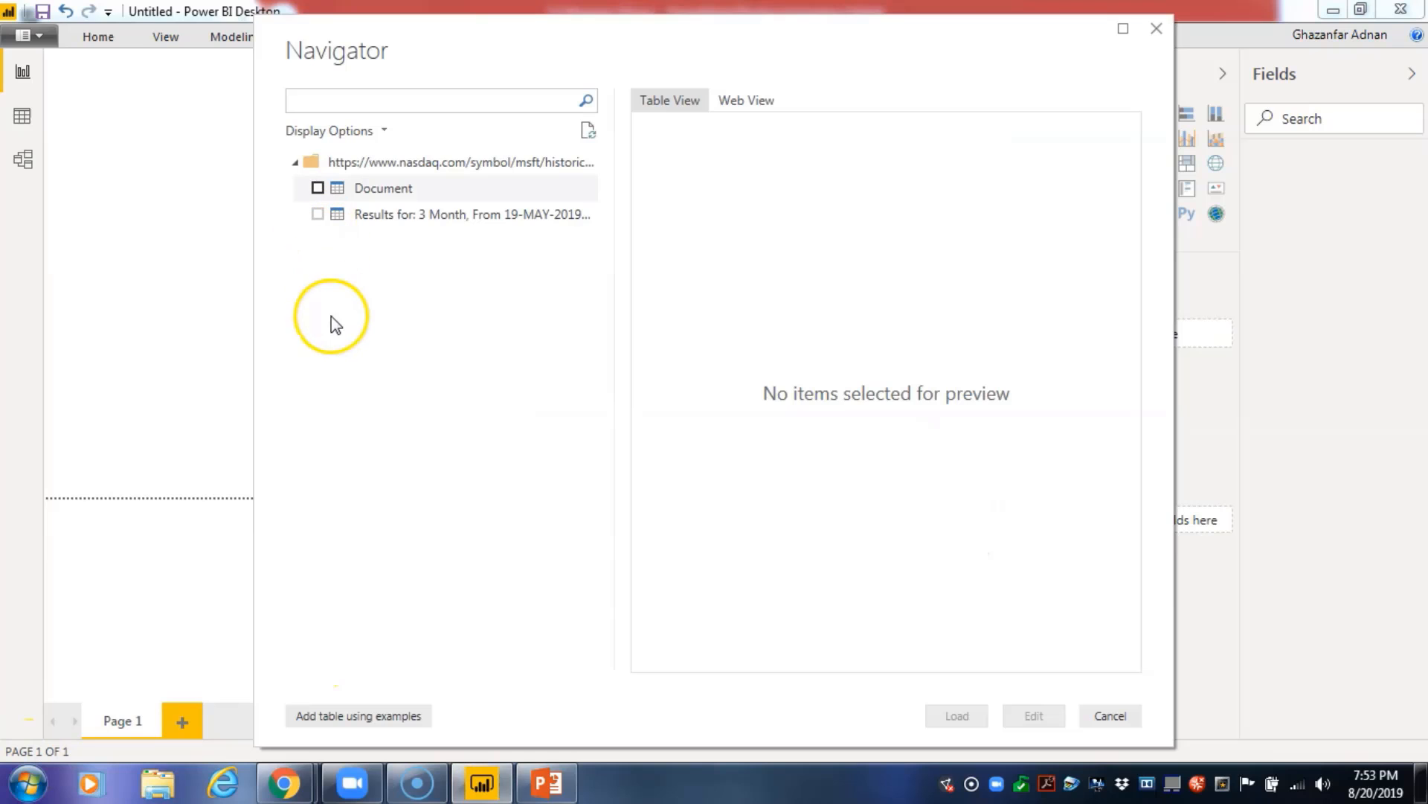
click(318, 187)
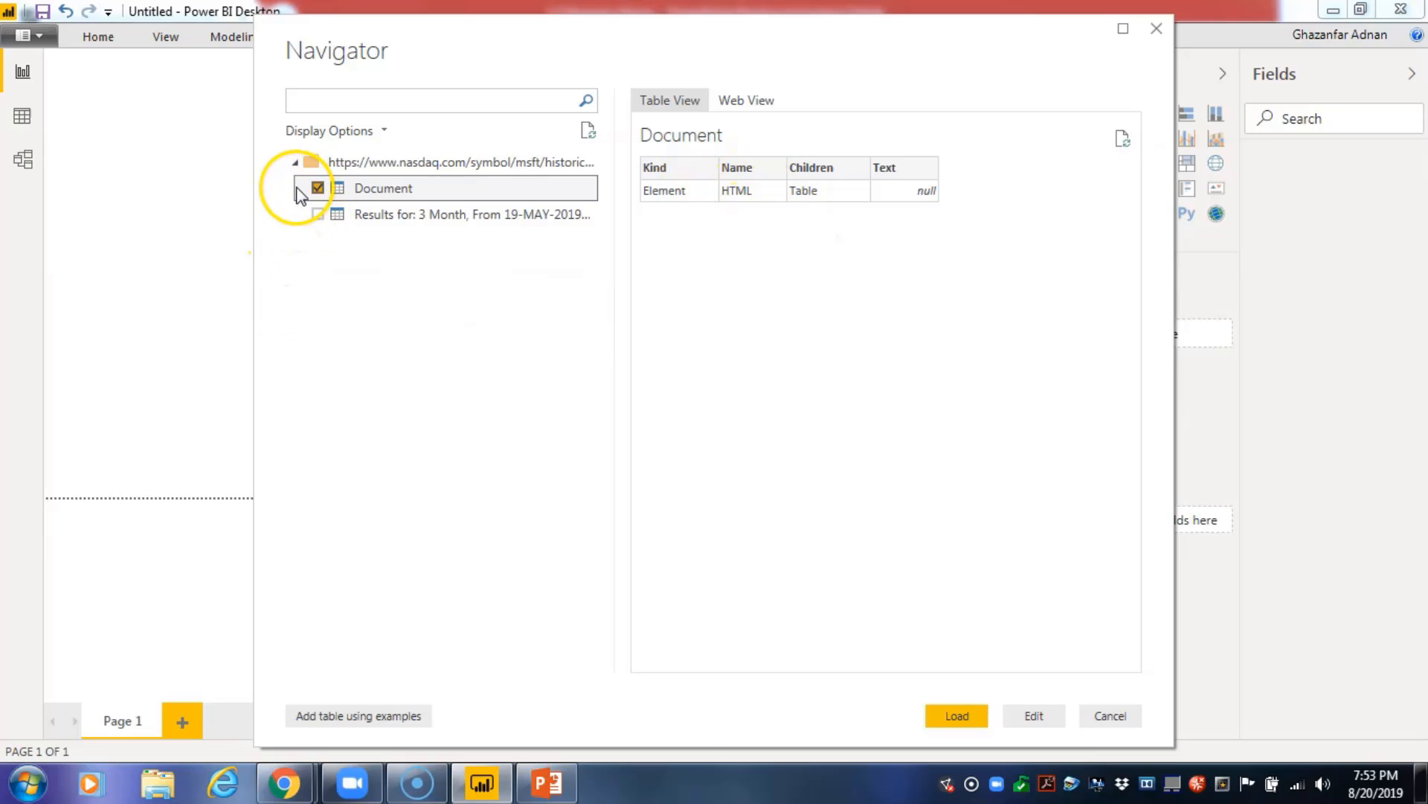
click(318, 190)
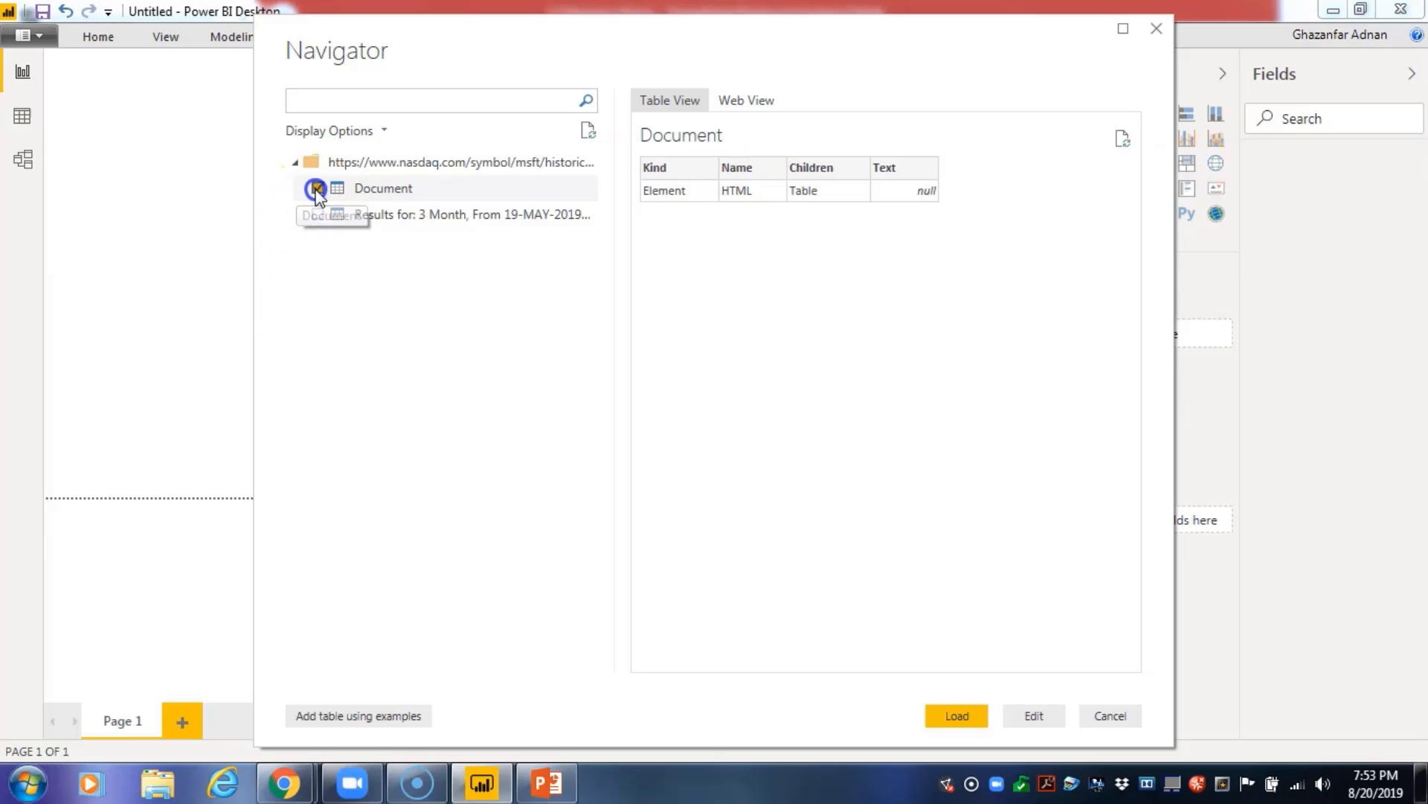
click(324, 218)
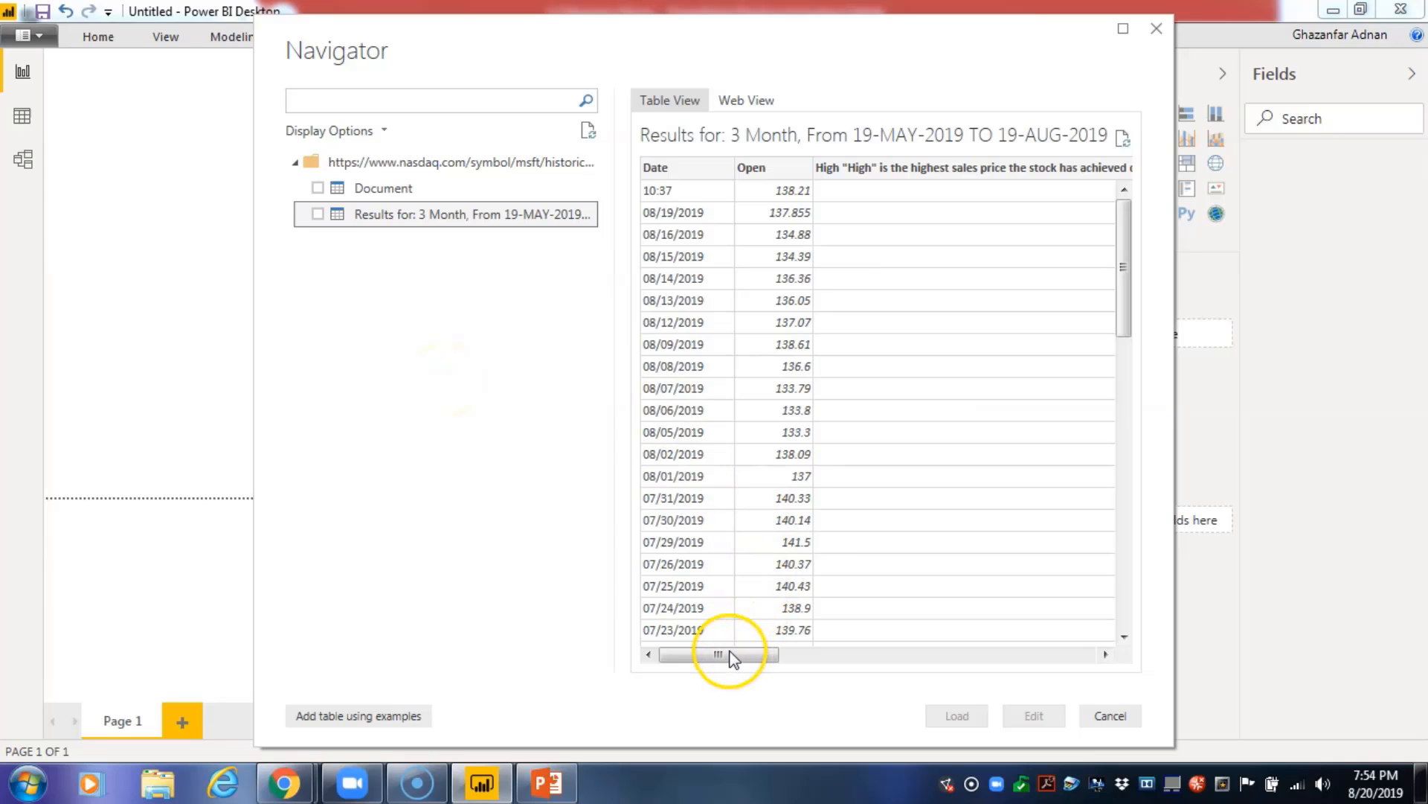
drag(729, 655, 625, 651)
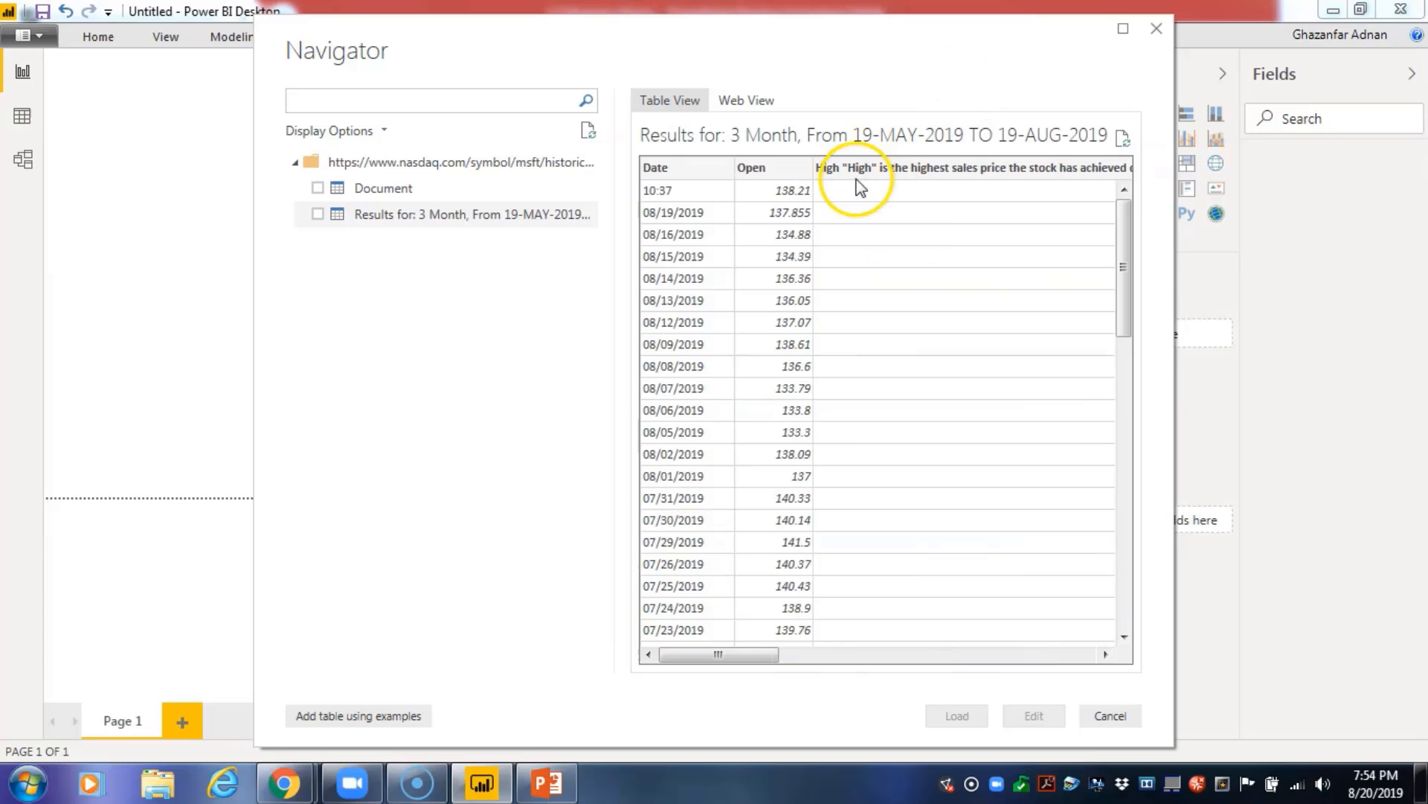
click(764, 659)
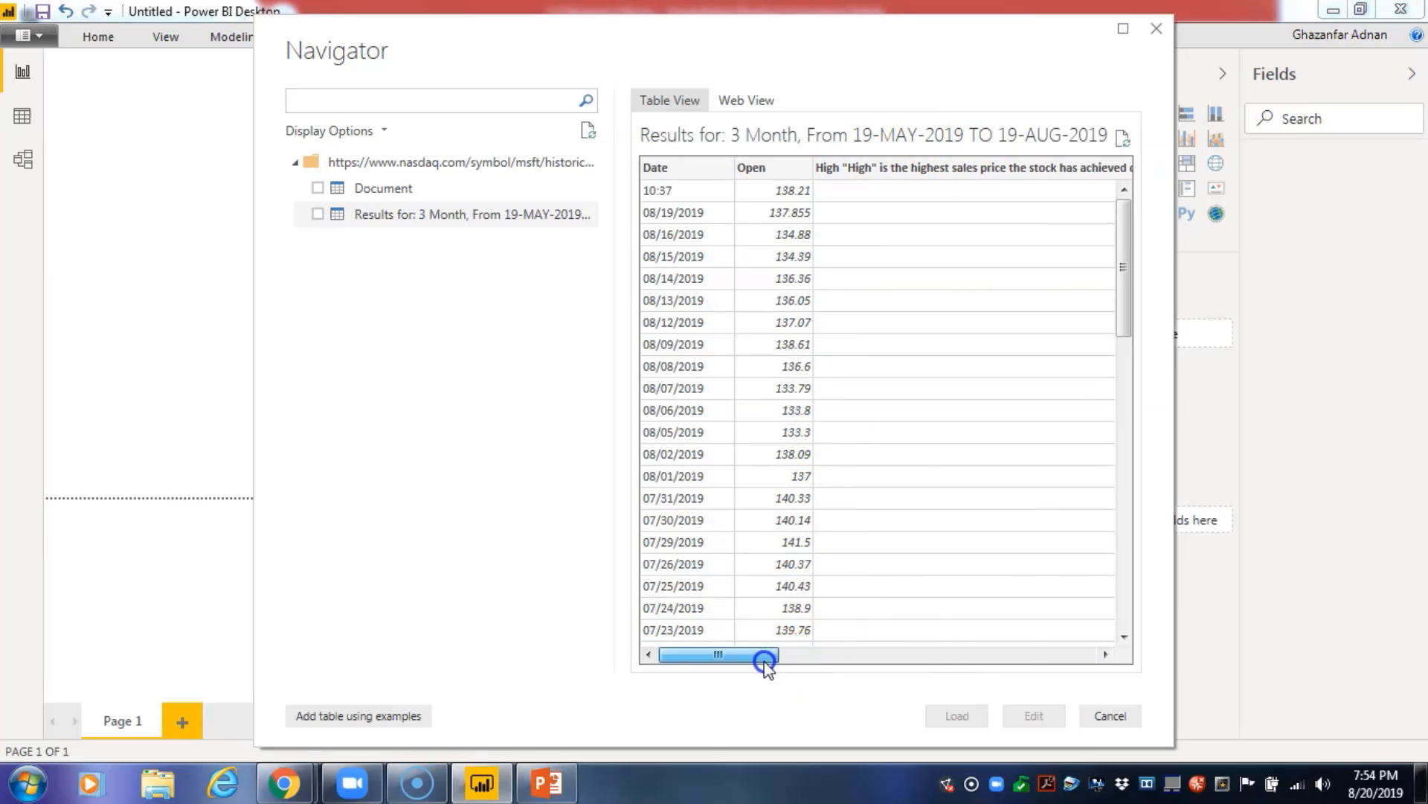
drag(765, 659, 1084, 637)
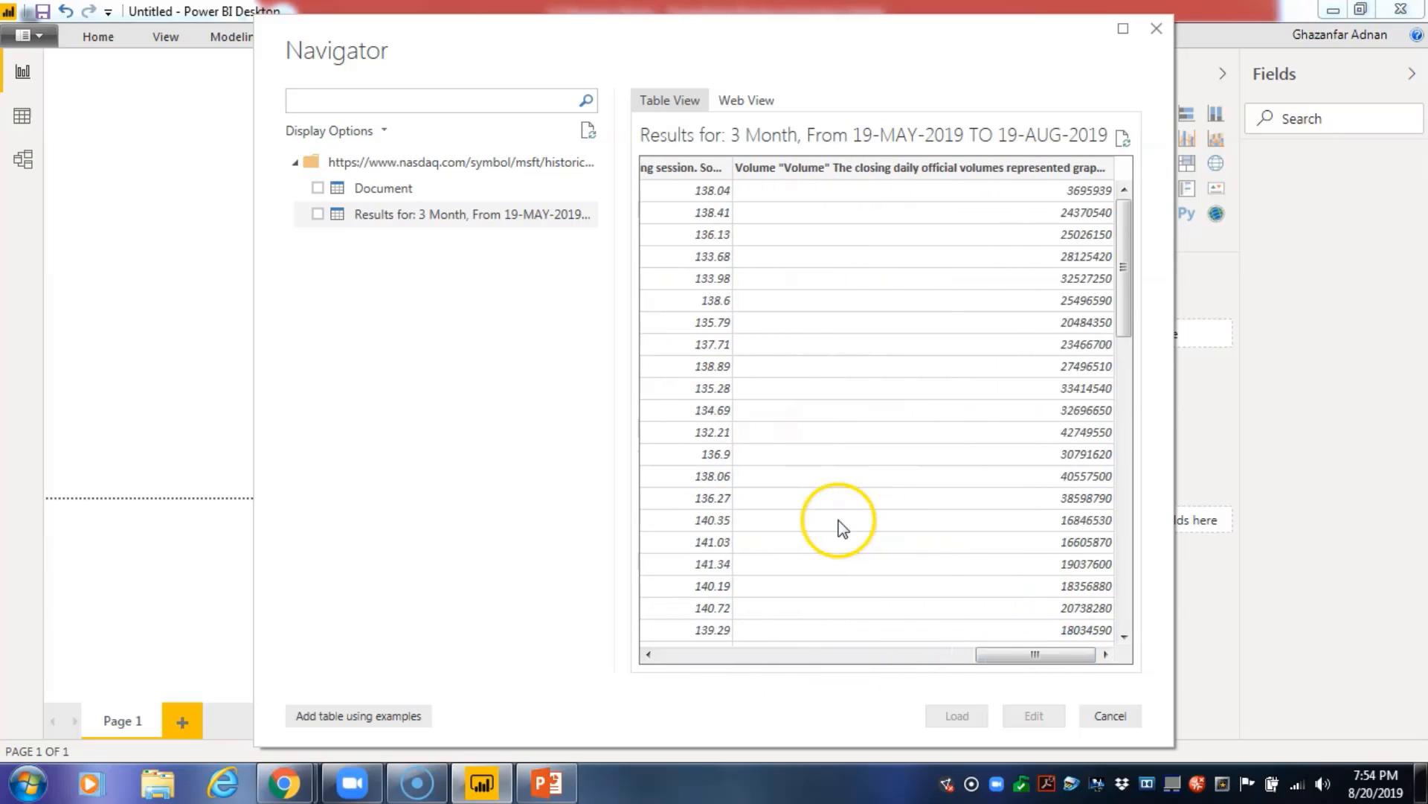
Select the 3 Month results table for import and open it for editing in Power Query Editor
click(318, 214)
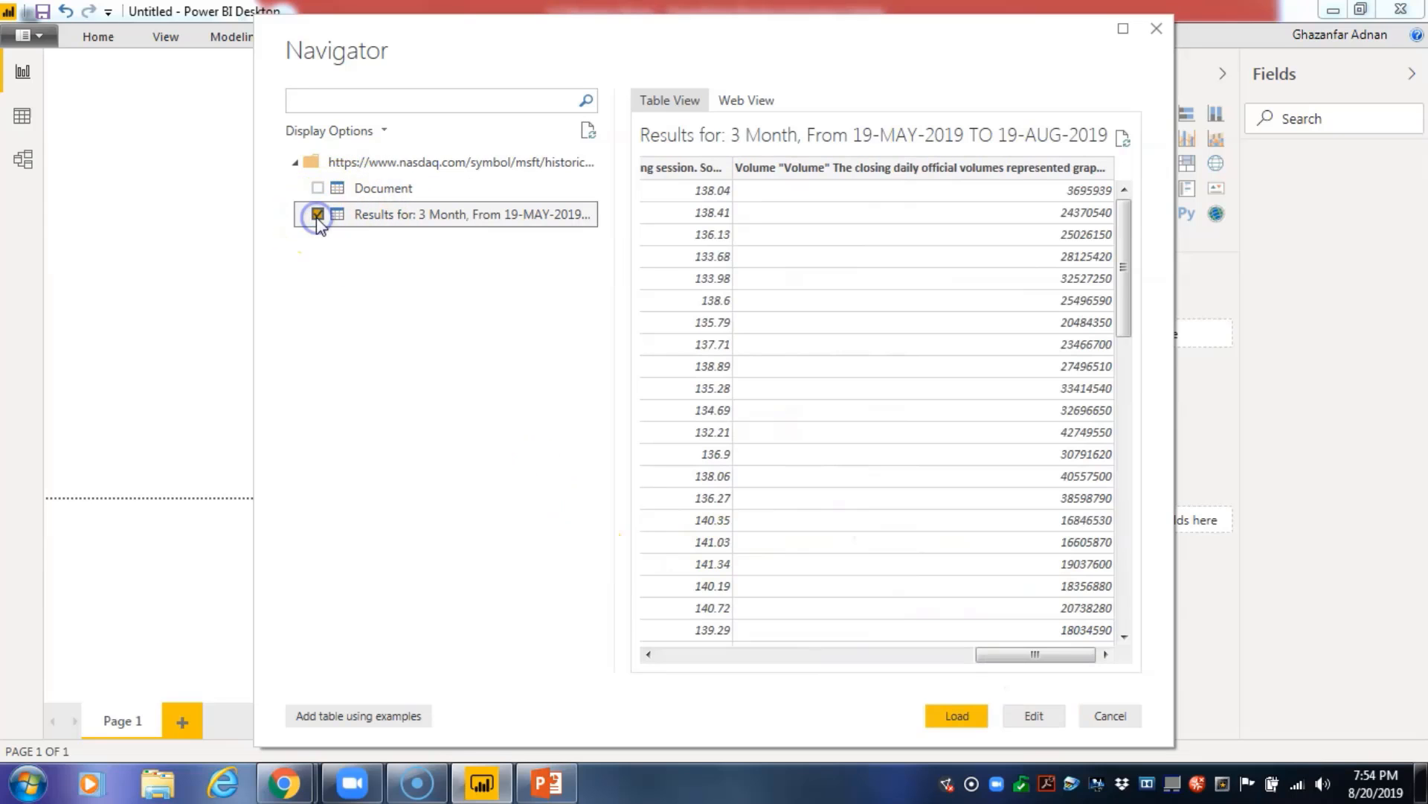
click(1034, 716)
key(alt+Tab)
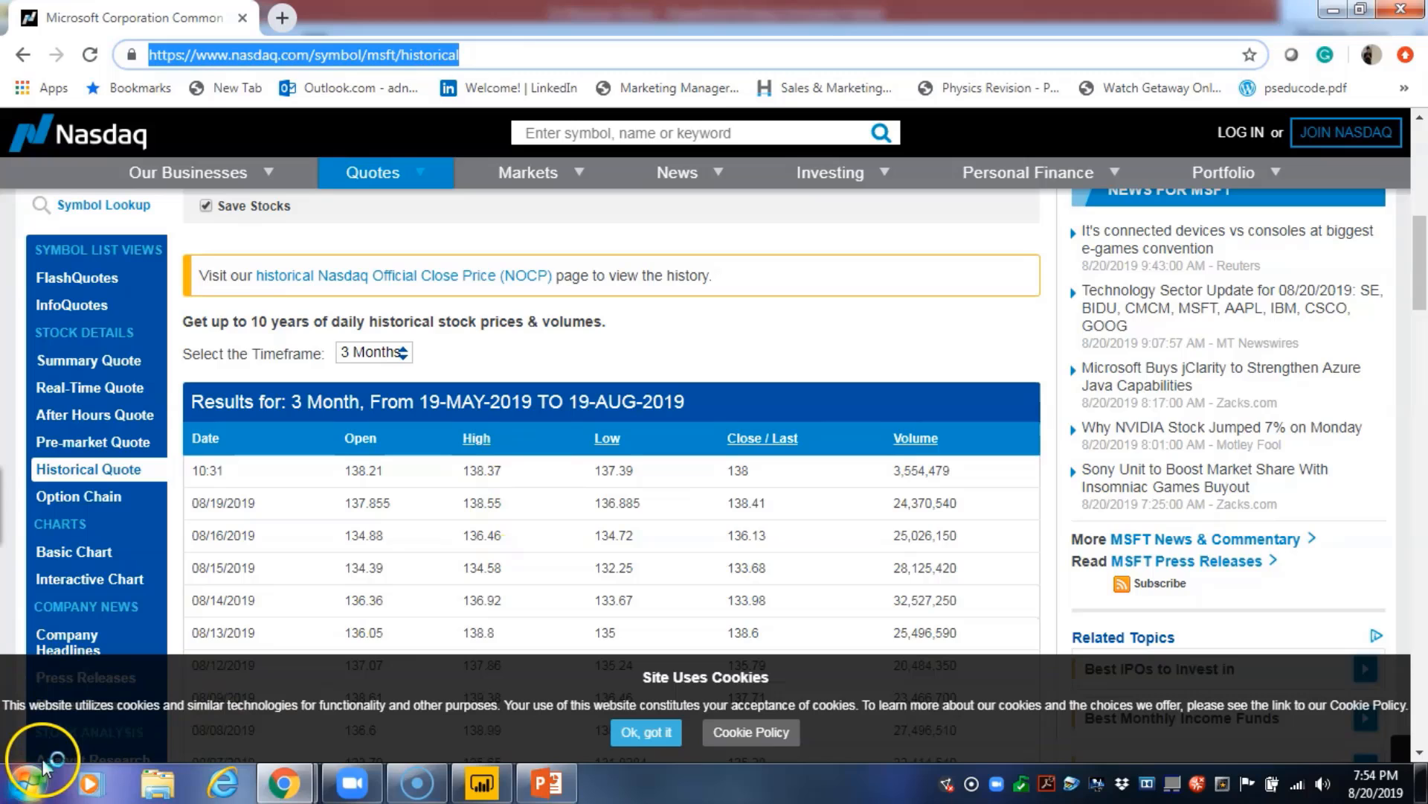
click(482, 783)
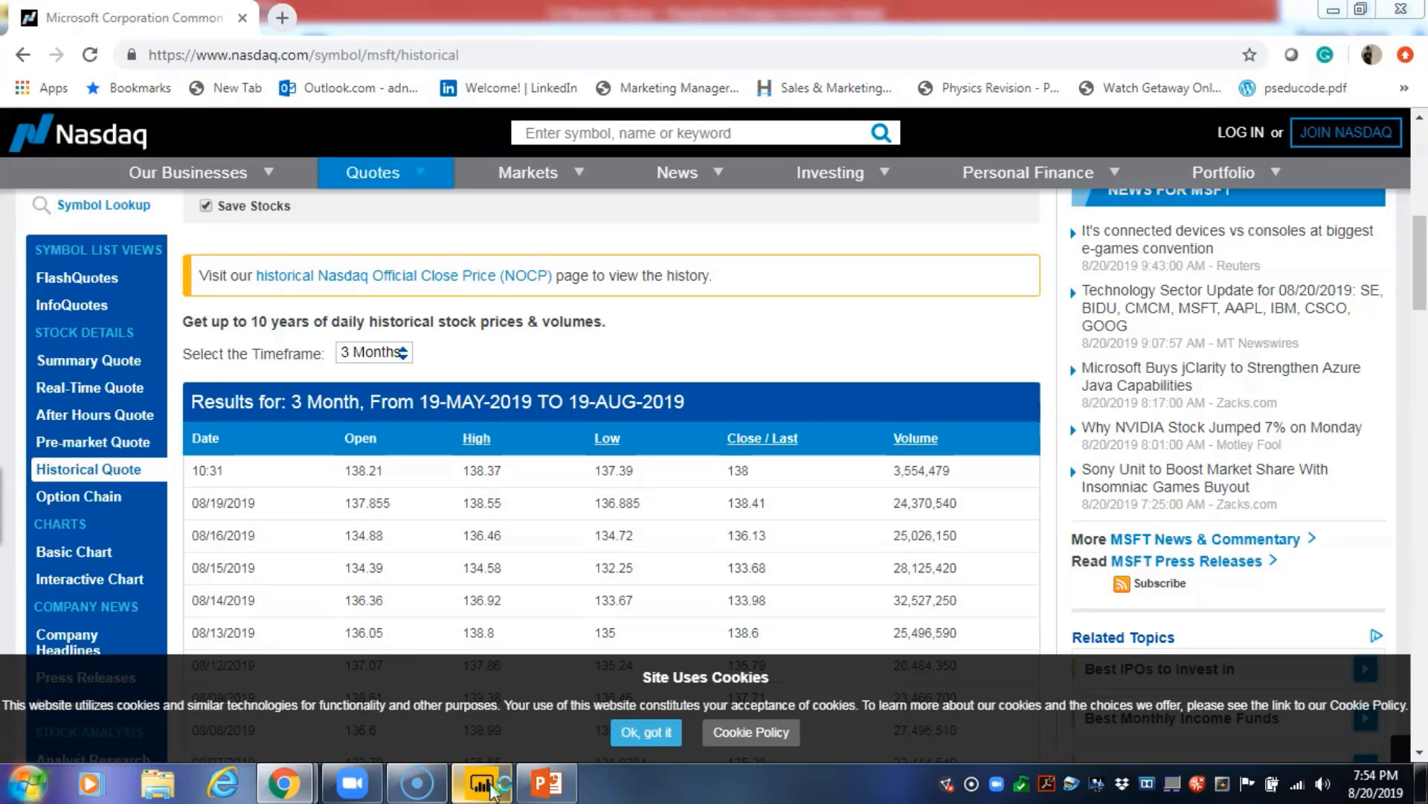
click(55, 751)
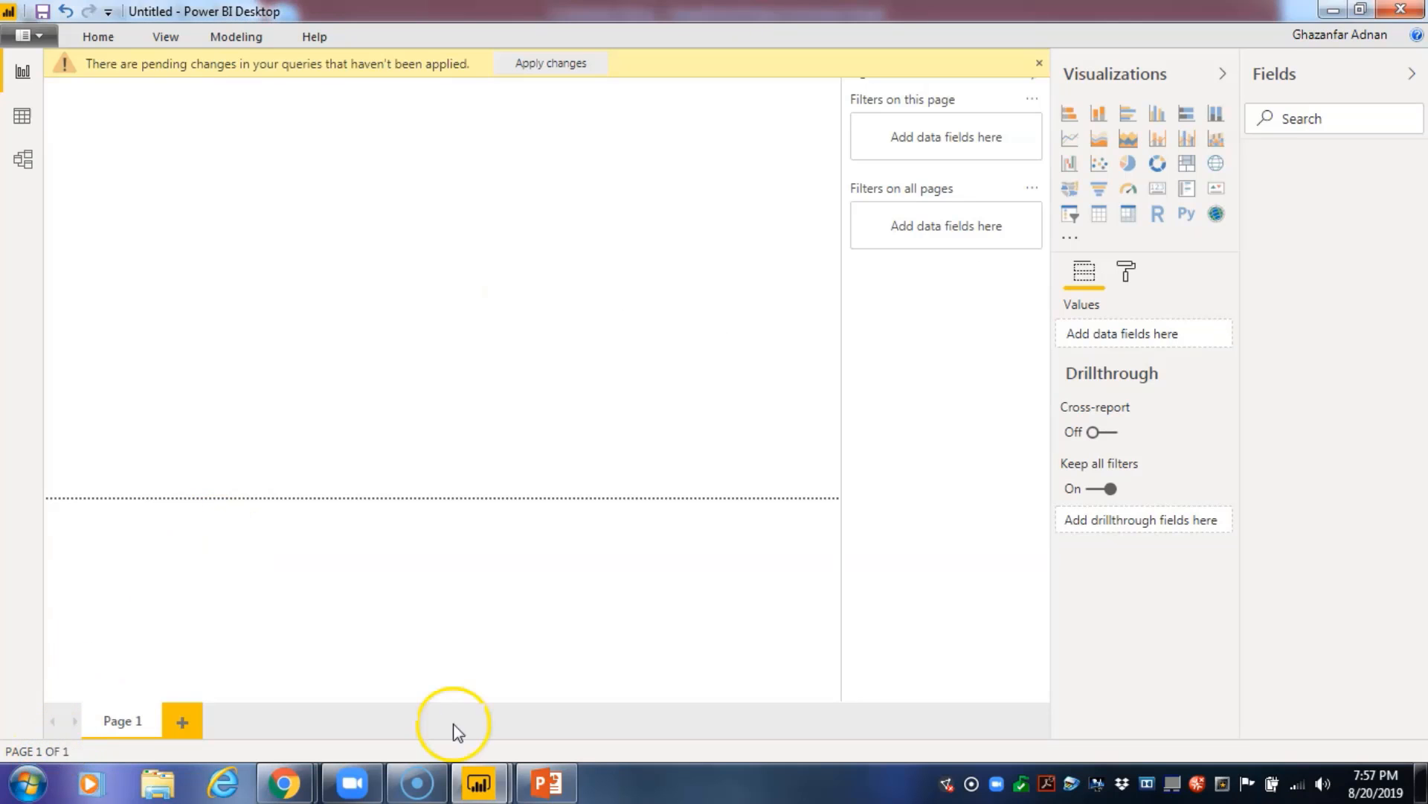
mouse_move(480, 783)
click(506, 703)
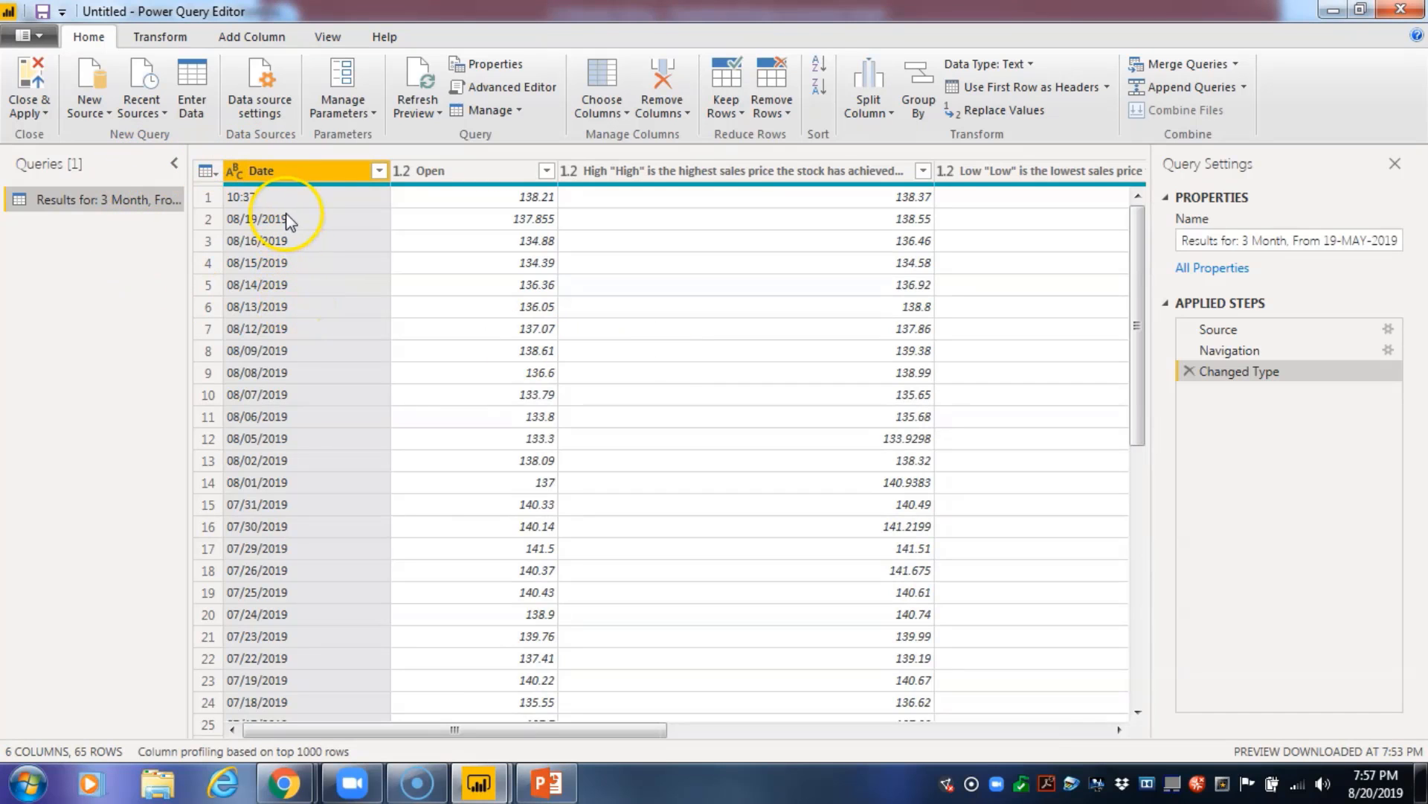
Examine the Date column's filter values from the first entry to the last
click(379, 172)
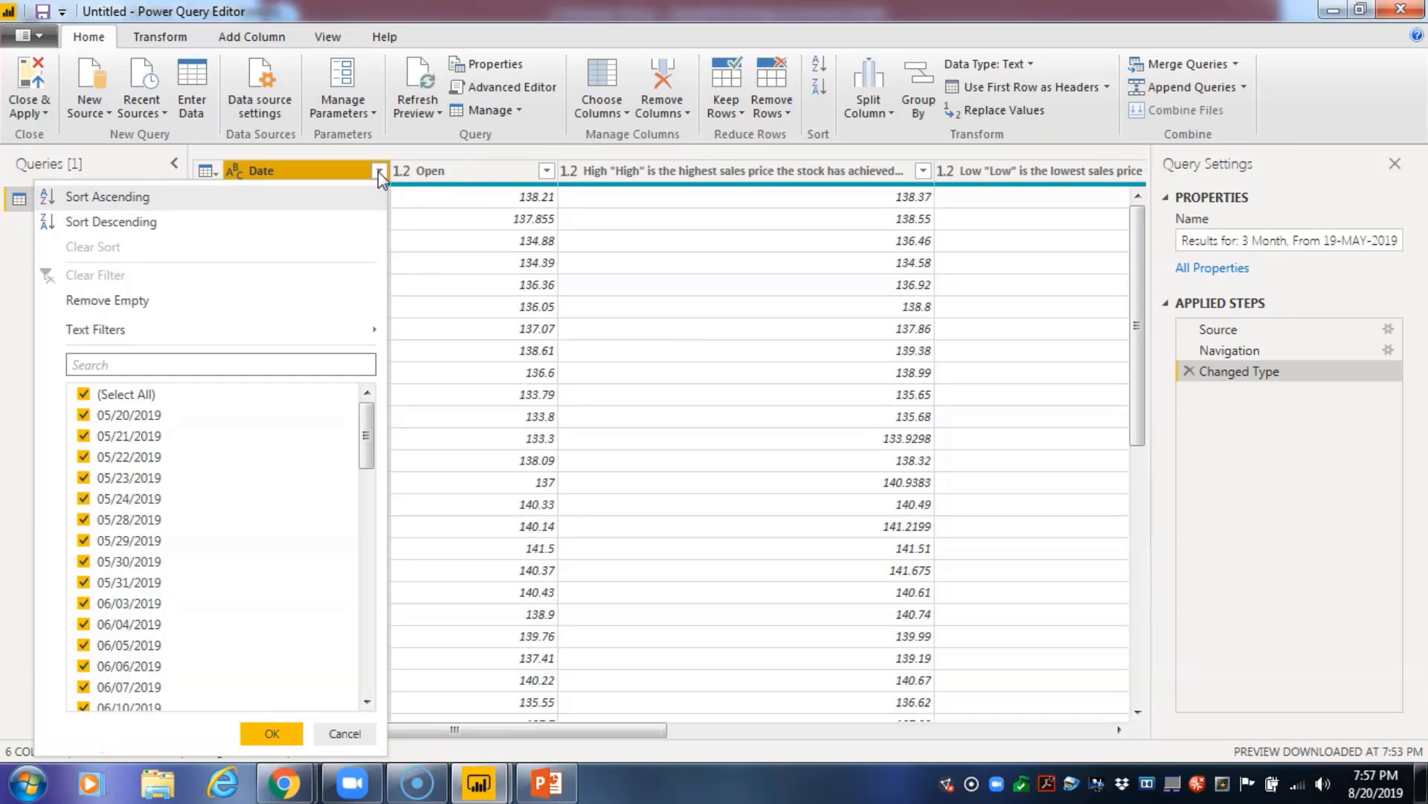
scroll(321, 463, down, 2)
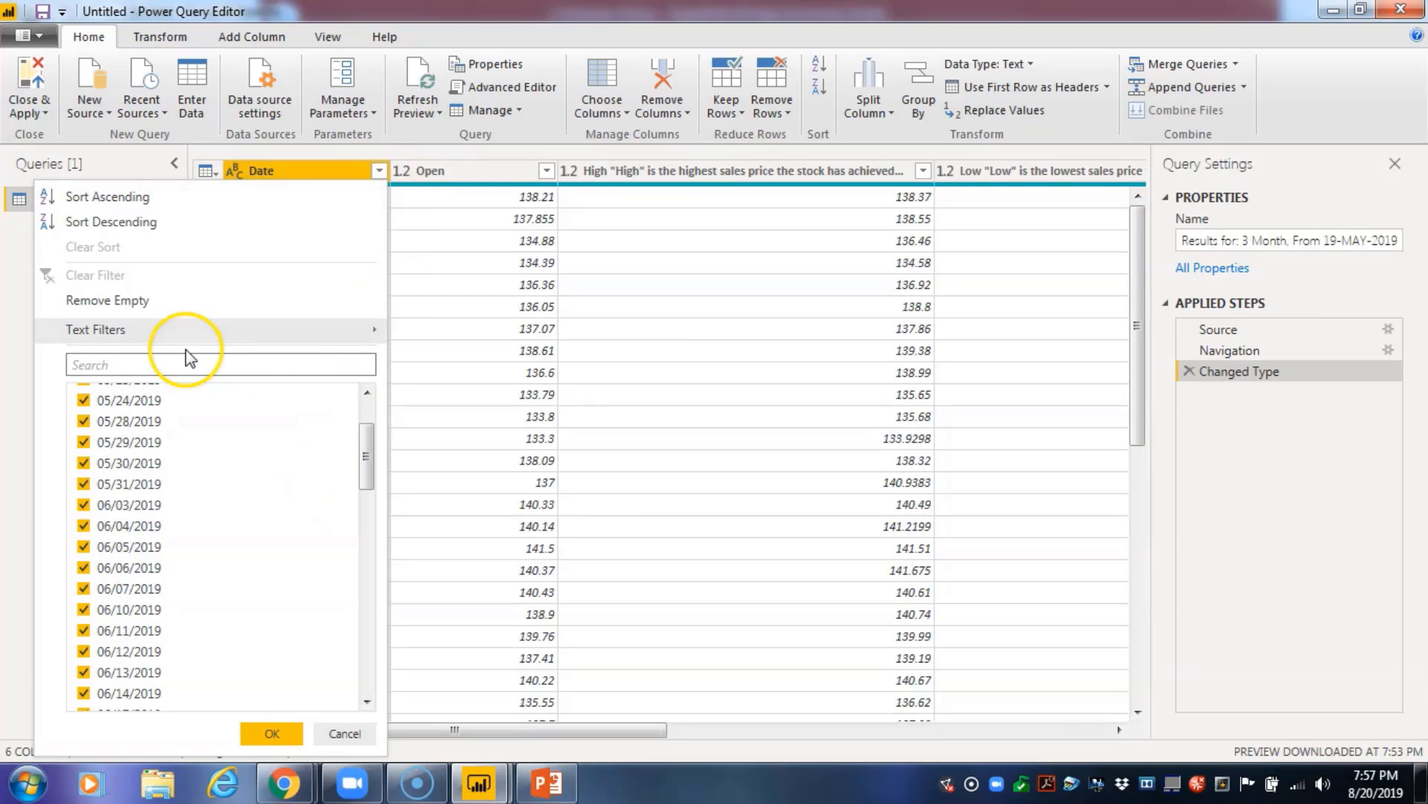
scroll(239, 614, down, 15)
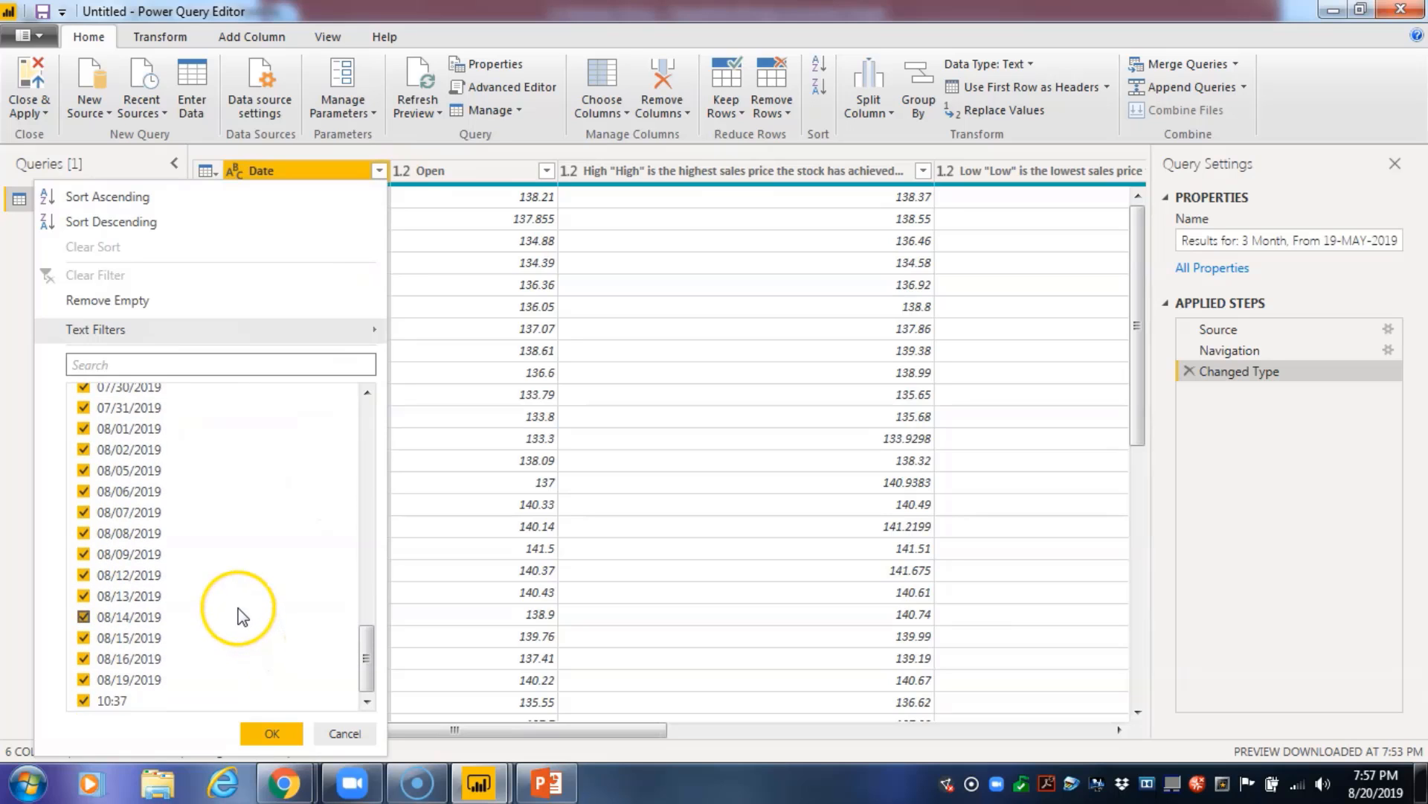
scroll(239, 615, up, 17)
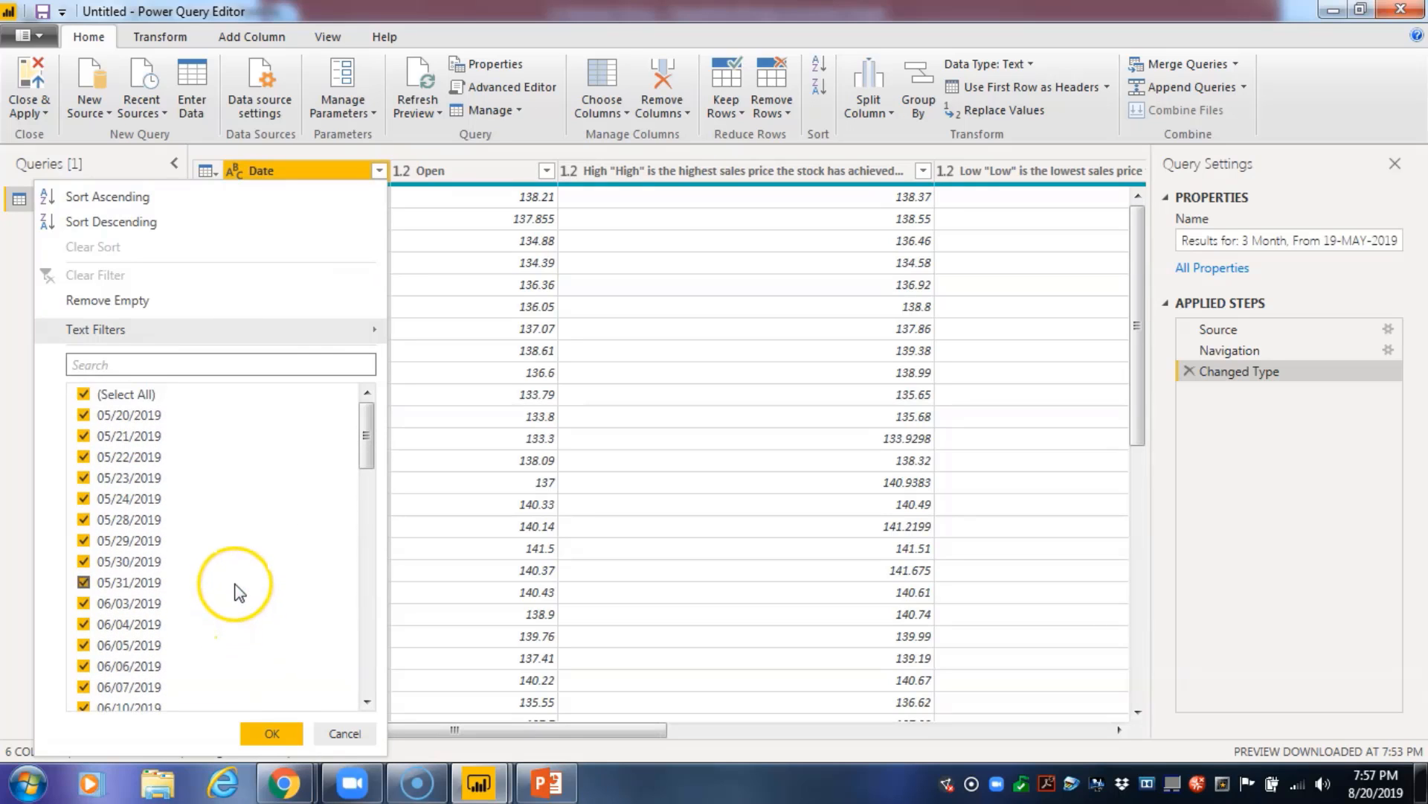
click(373, 328)
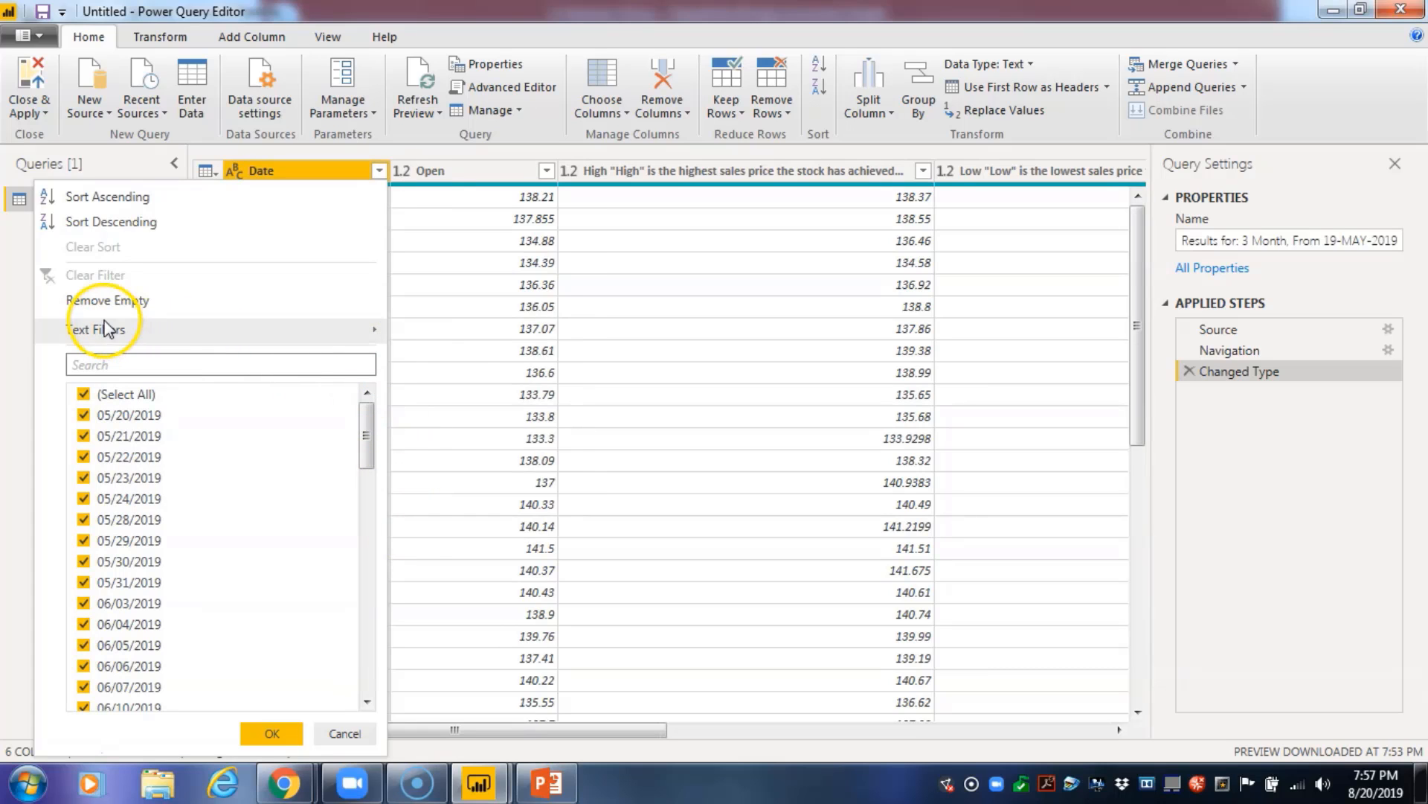
click(378, 170)
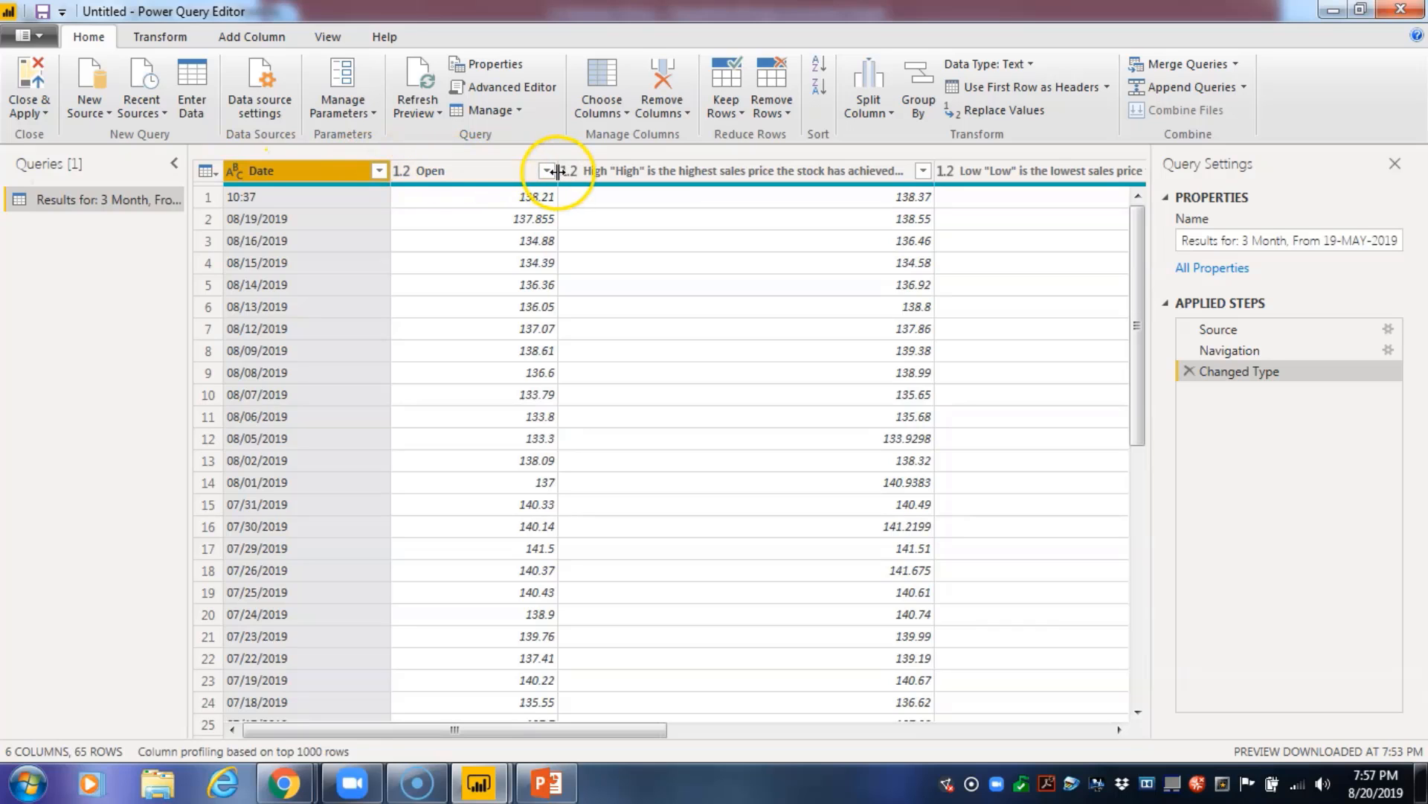
Rename the column with the long "High" sales price description as High
click(923, 170)
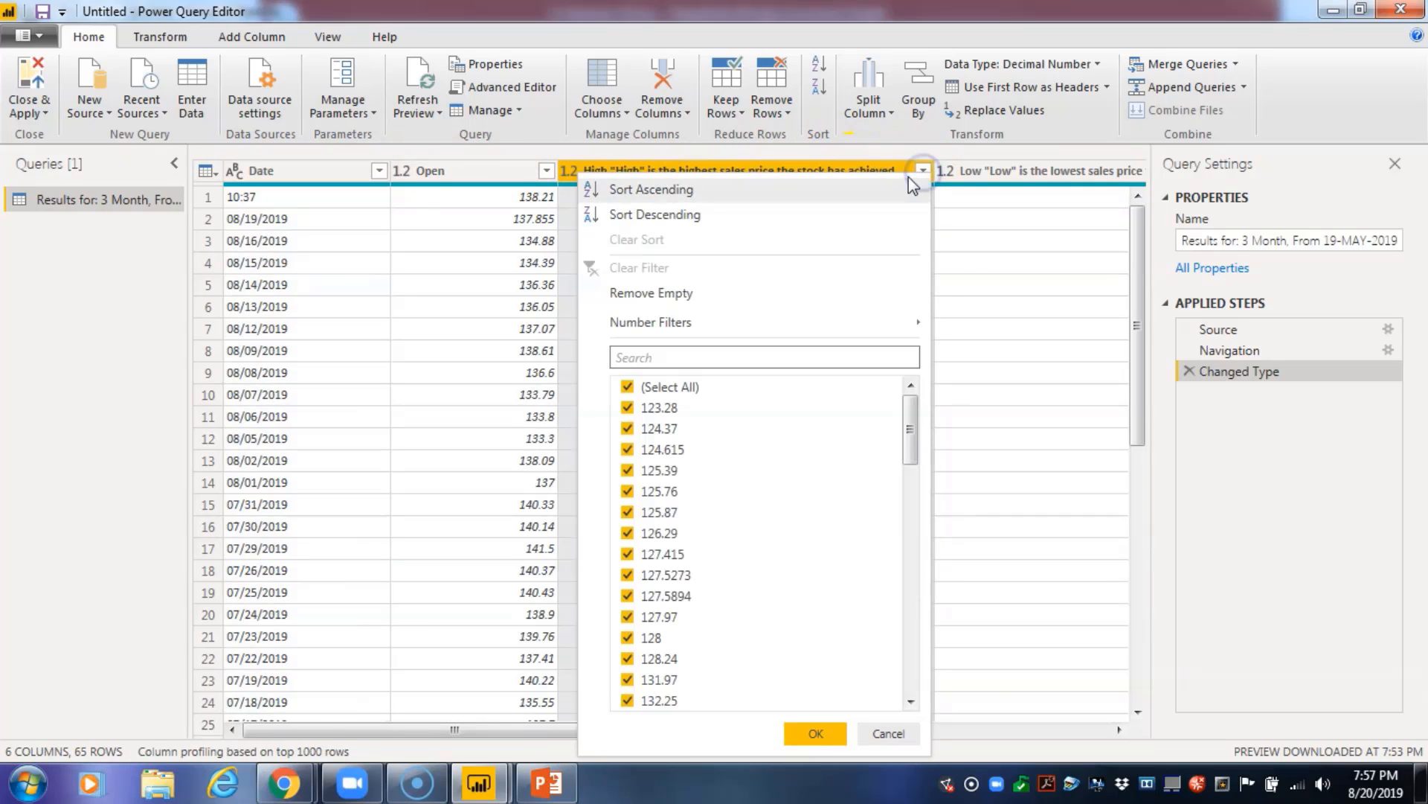
click(698, 171)
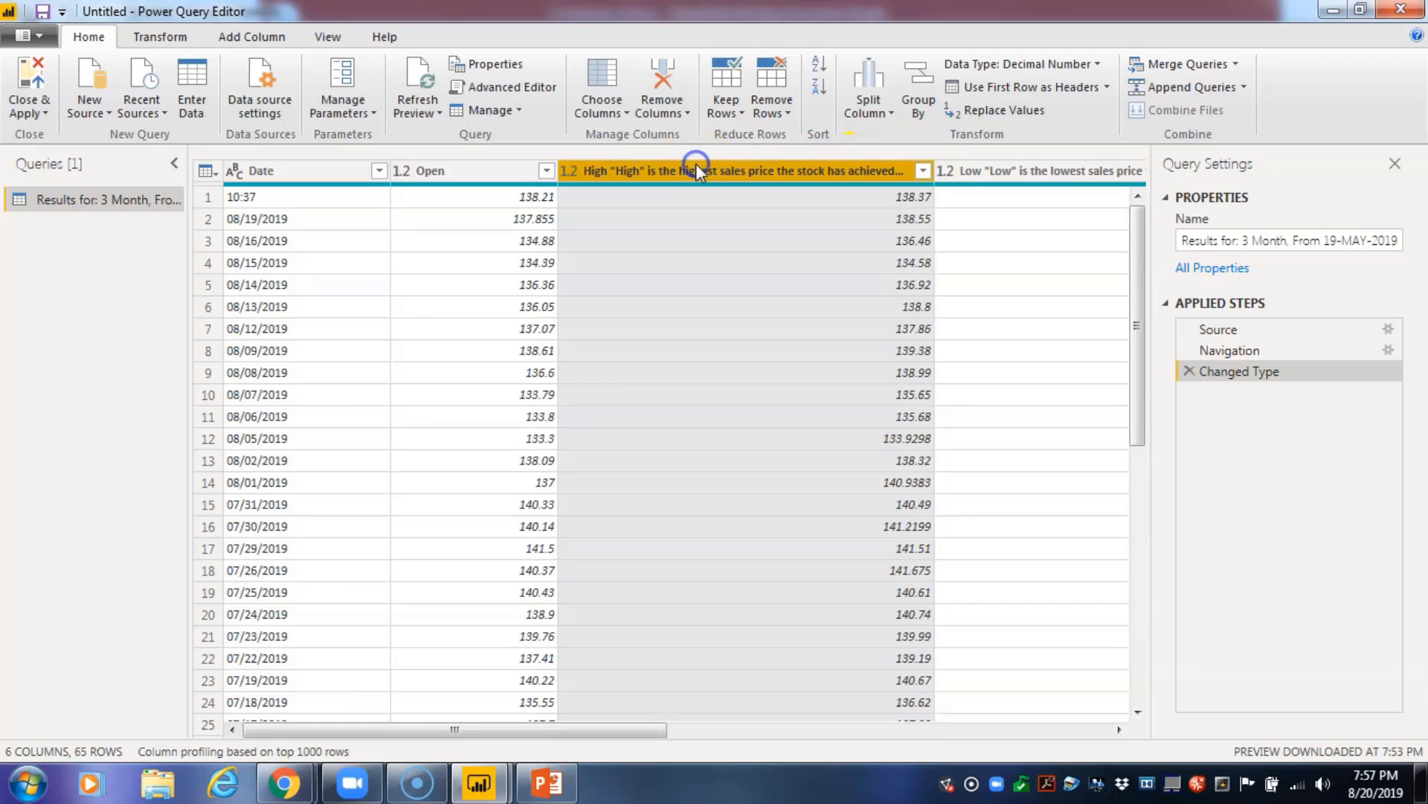
double_click(698, 171)
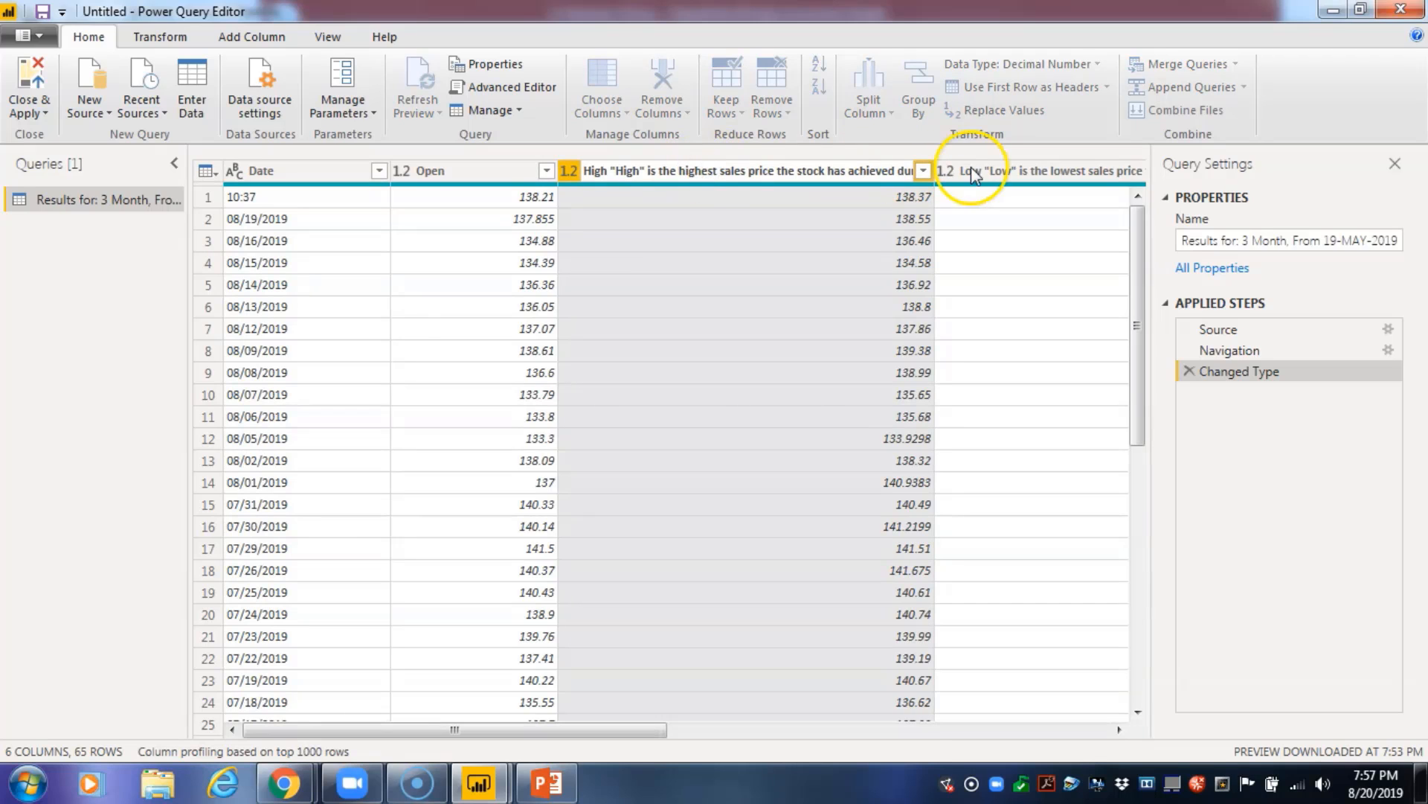
double_click(812, 171)
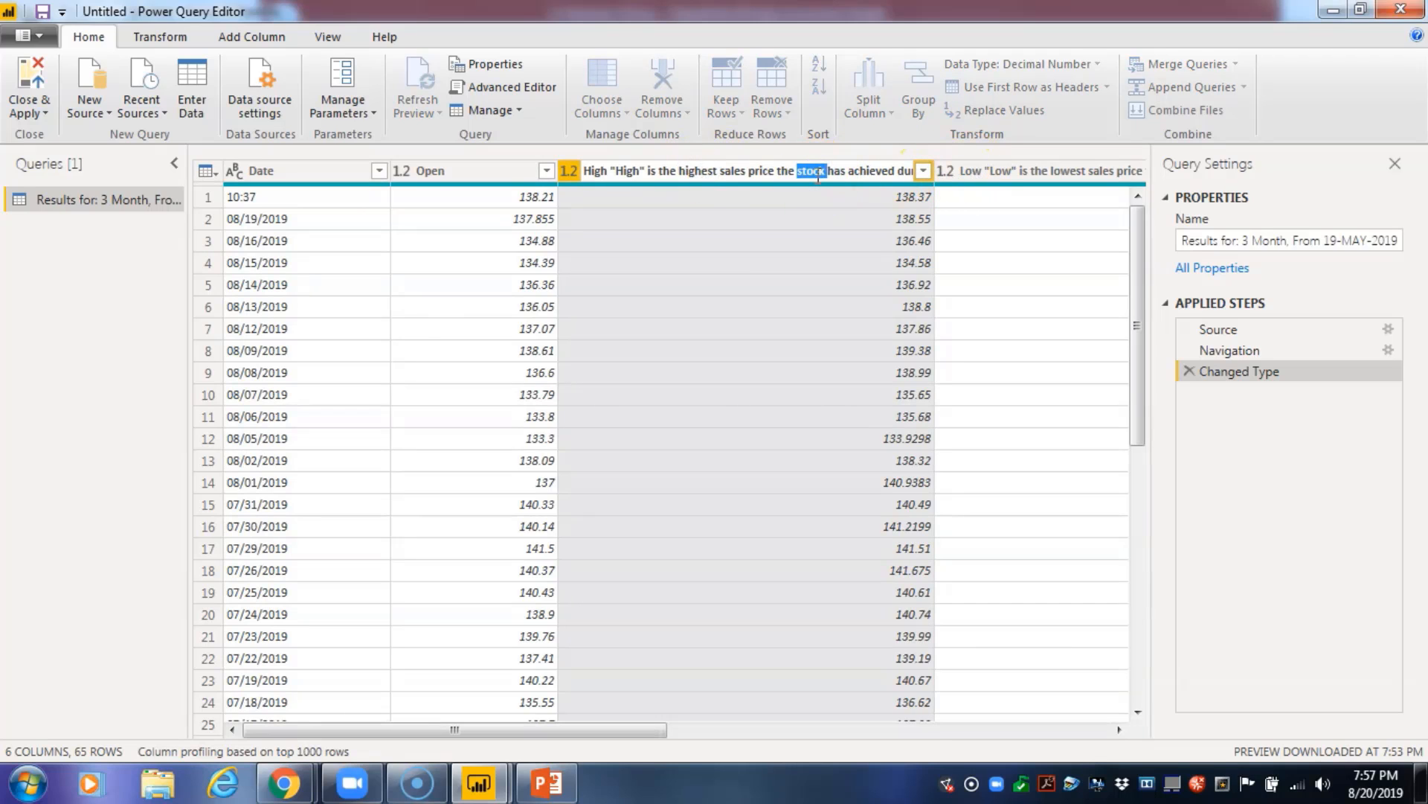
key(Right)
key(Right)
key(Right)
key(Right)
key(Right)
key(Right)
key(Right)
key(Right)
key(Right)
key(Right)
key(Right)
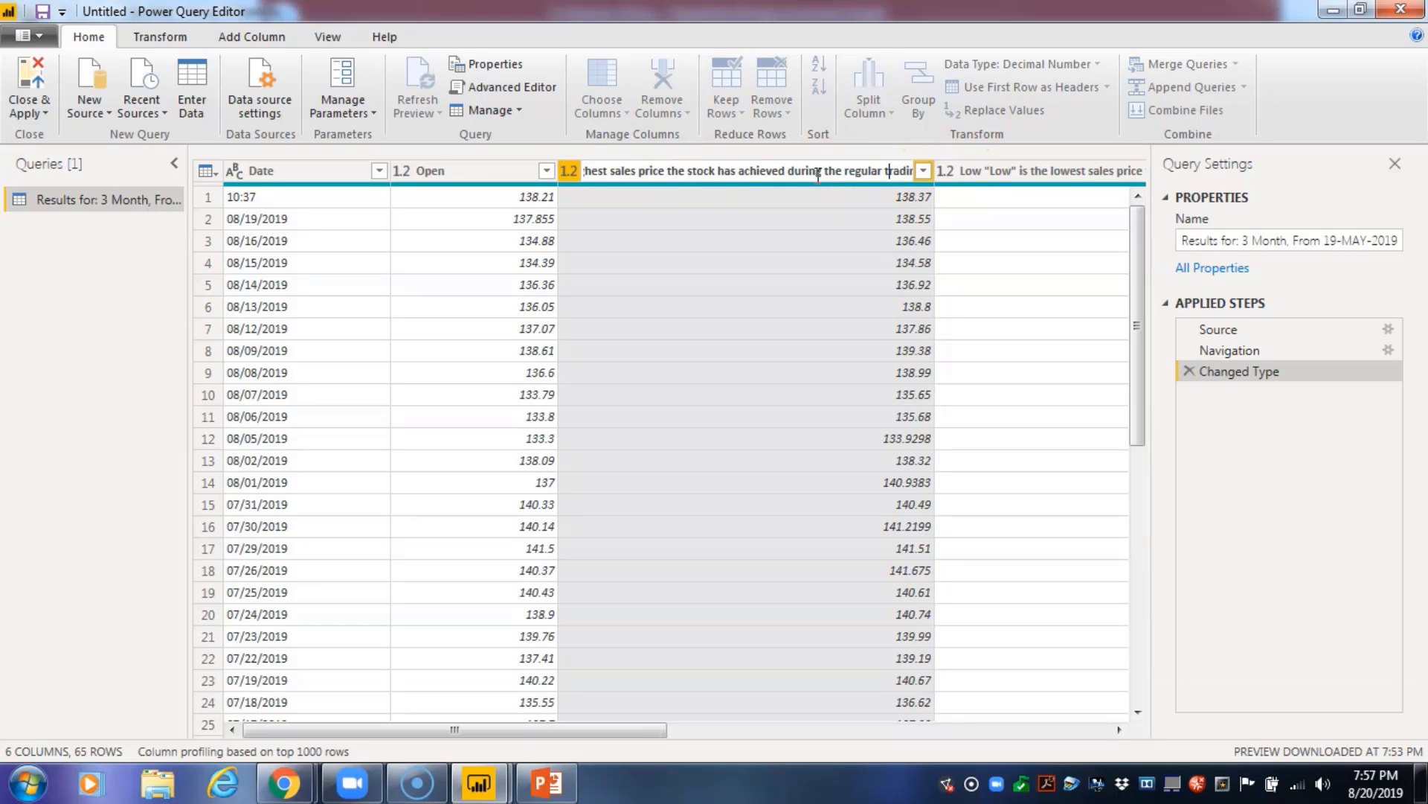
key(Right)
key(Right)
key(Right)
key(Right)
key(Right)
key(Right)
key(Right)
key(Right)
key(Right)
key(Right)
key(Right)
key(Right)
key(Right)
key(Right)
key(Right)
key(Right)
key(Right)
key(Right)
key(Right)
key(Right)
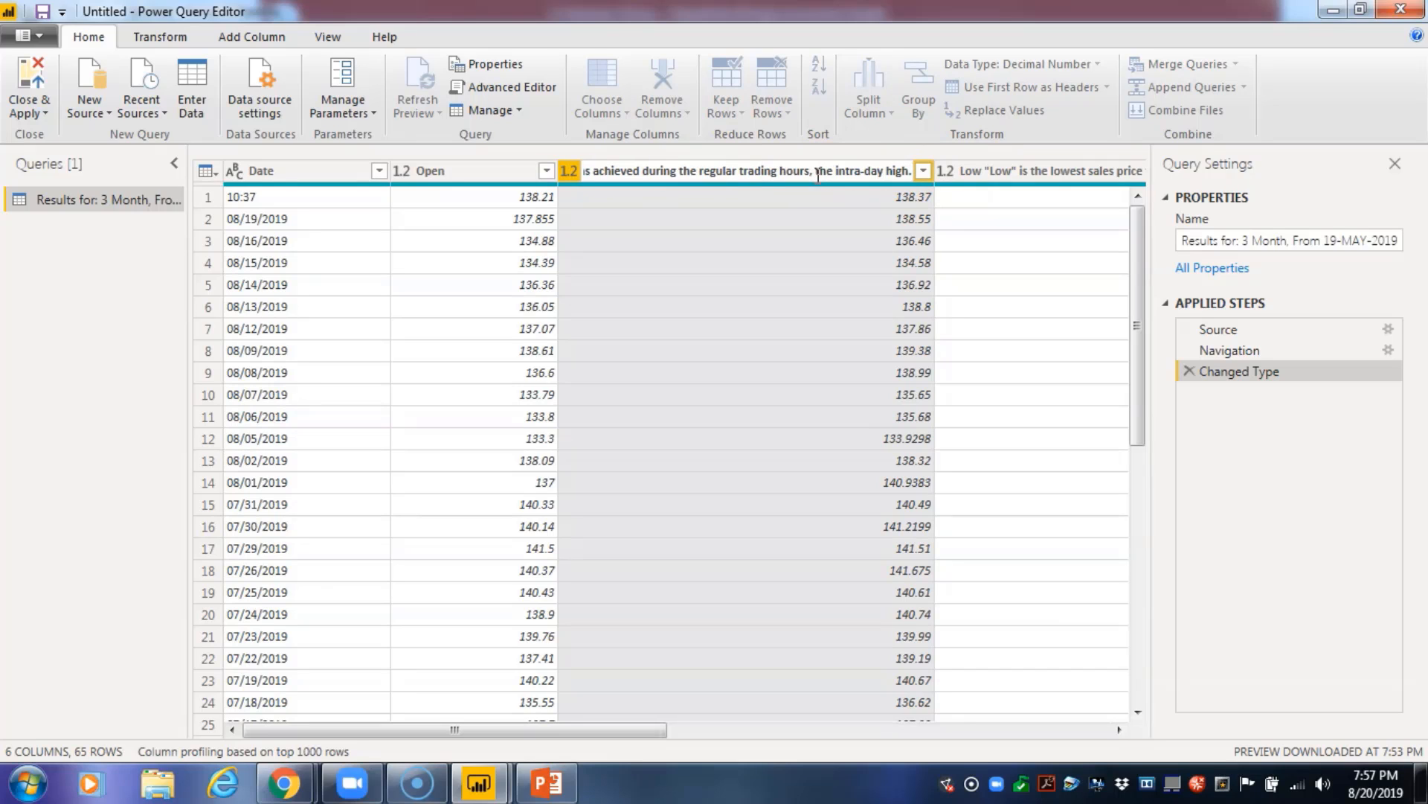
key(Left)
key(Left)
key(Left)
key(Left)
key(Left)
key(Left)
key(Left)
key(Left)
key(Left)
key(Left)
key(Left)
key(Left)
key(Left)
key(Left)
key(Left)
key(Left)
key(Left)
key(Left)
key(Left)
key(Left)
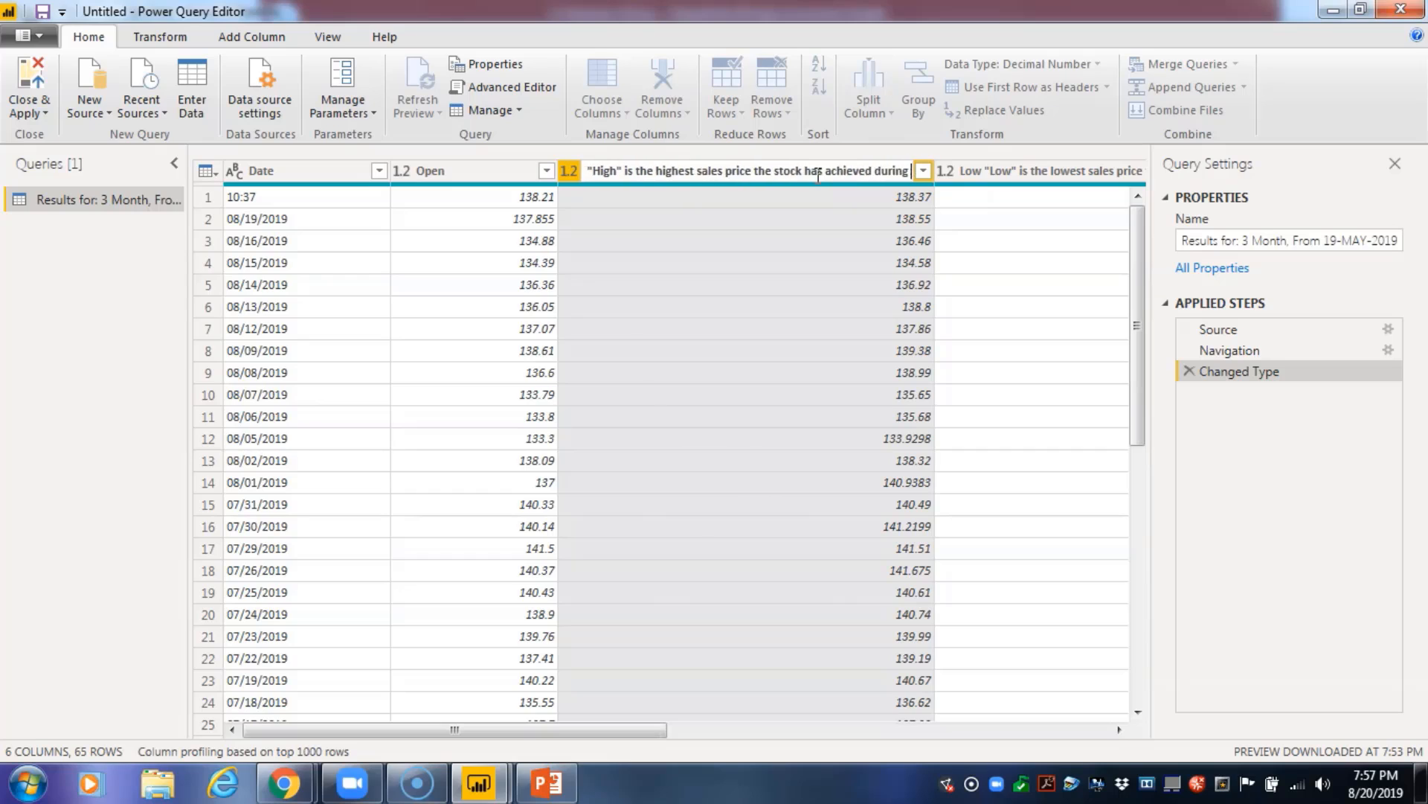
key(BackSpace)
key(BackSpace)
key(BackSpace)
key(BackSpace)
key(BackSpace)
key(BackSpace)
key(BackSpace)
key(BackSpace)
key(BackSpace)
key(BackSpace)
key(BackSpace)
key(BackSpace)
key(BackSpace)
key(BackSpace)
key(BackSpace)
key(BackSpace)
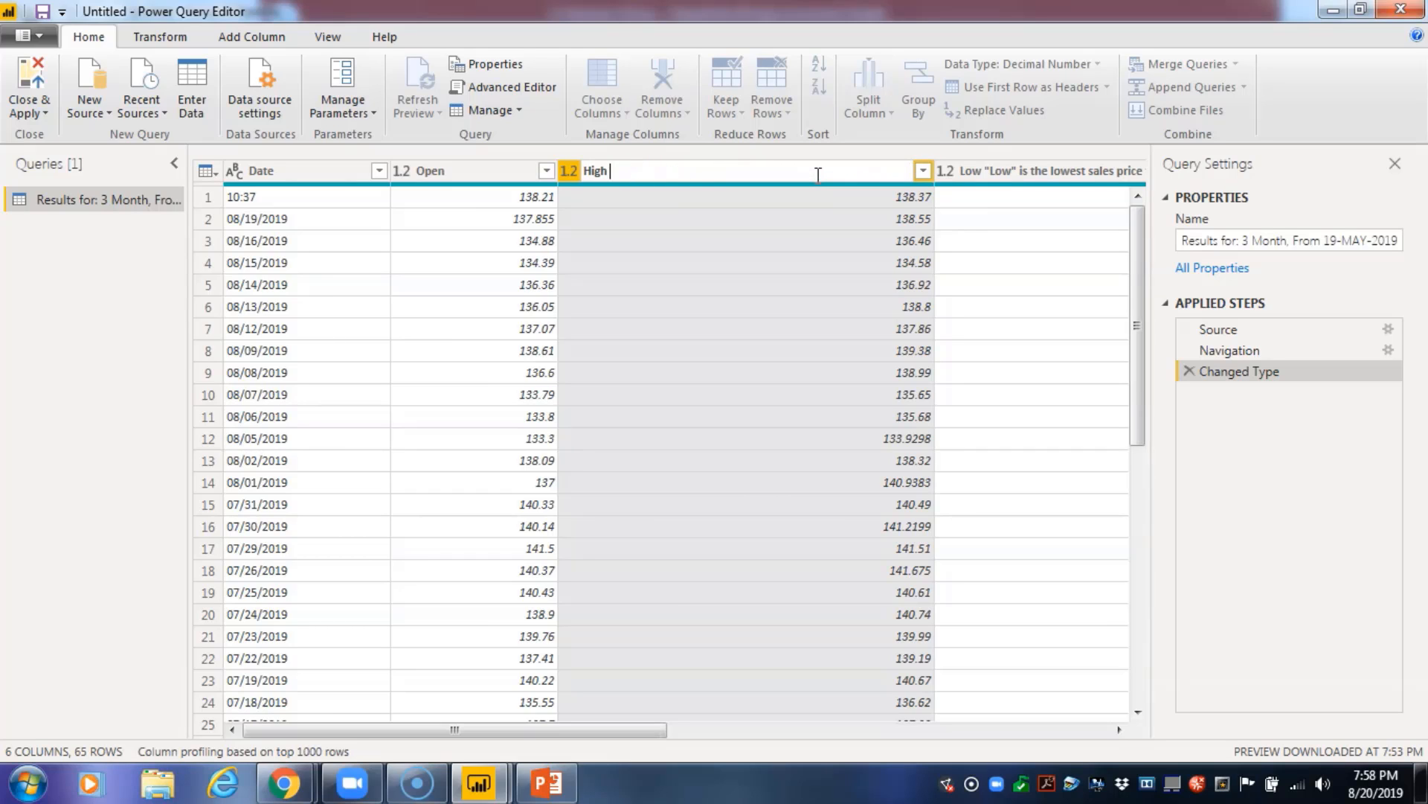
key(Return)
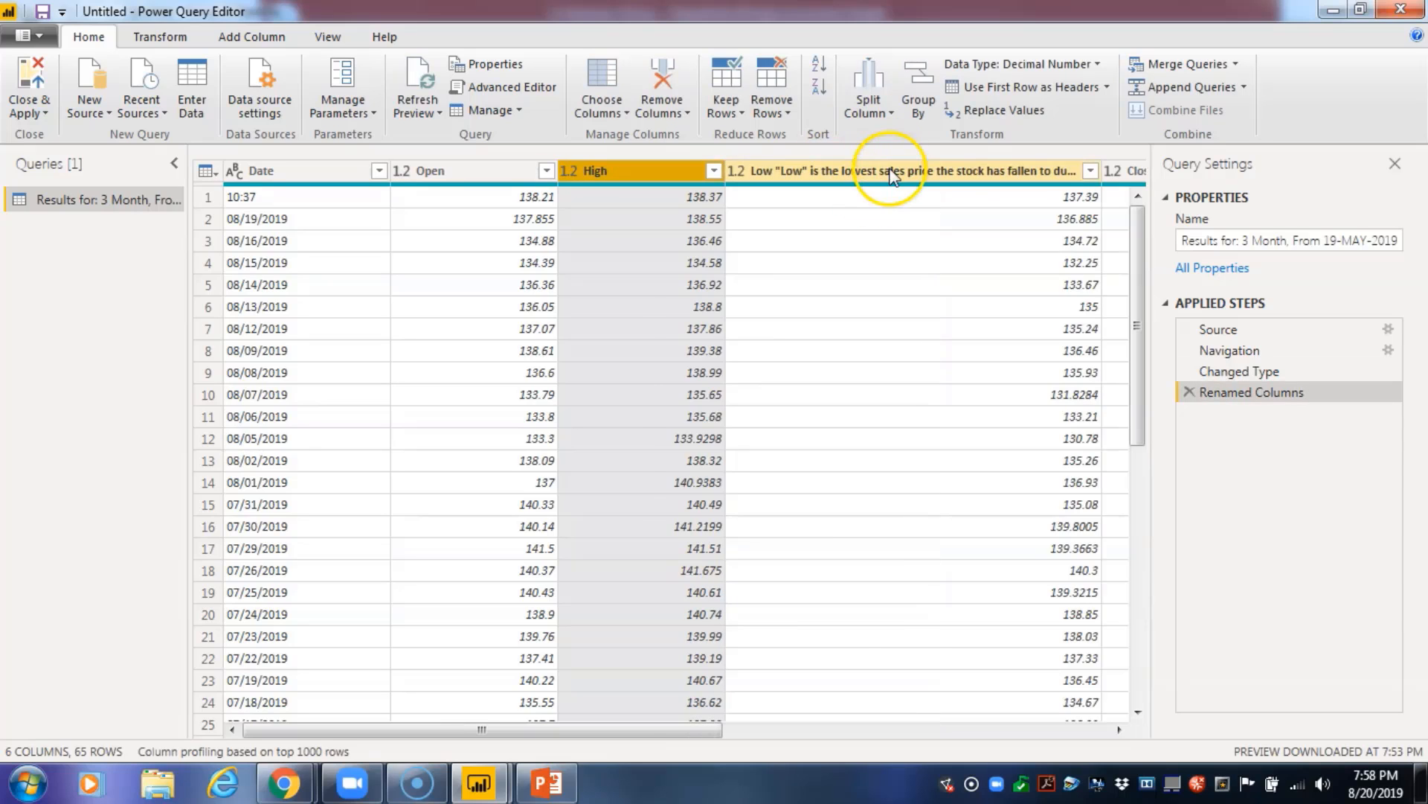
Rename the column describing the lowest sales price as Low
double_click(893, 174)
key(BackSpace)
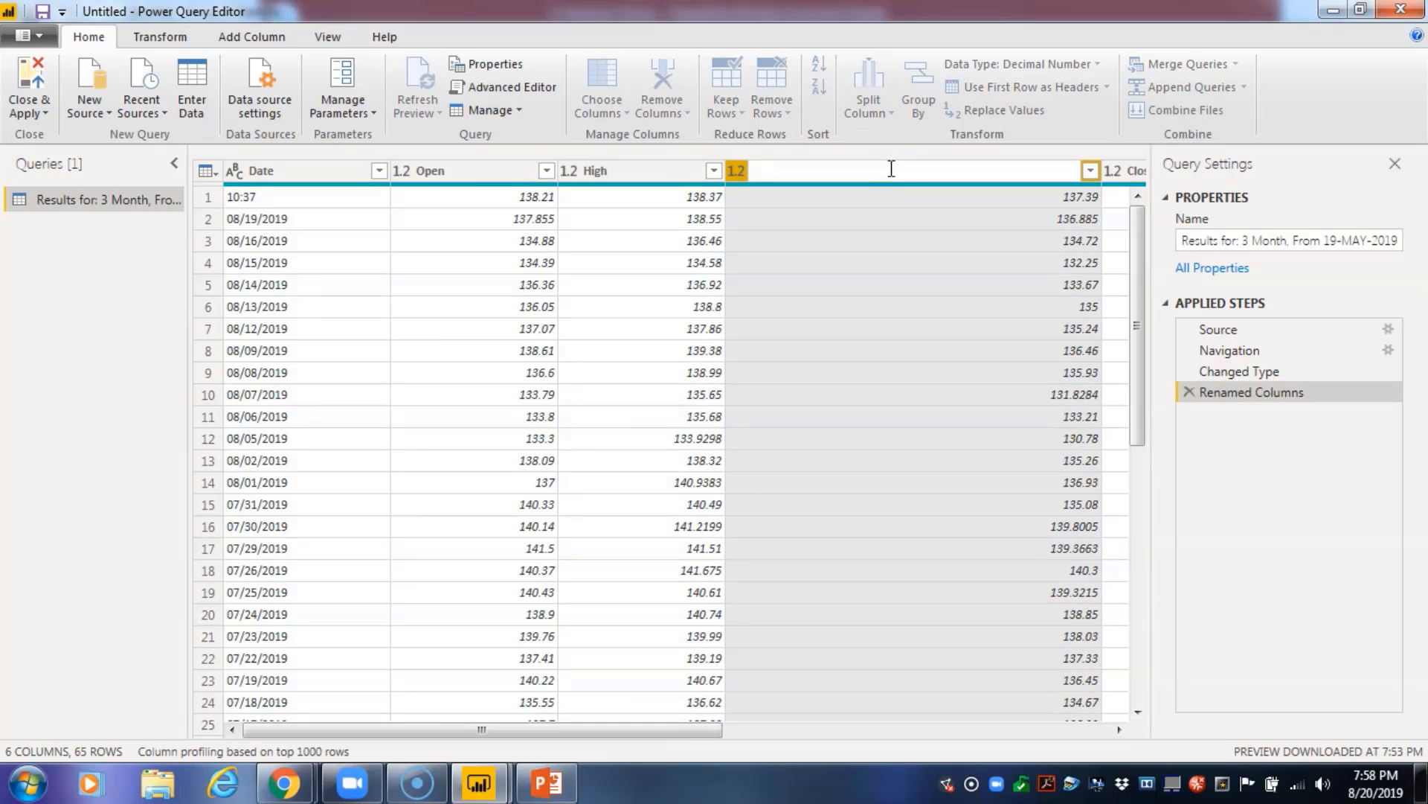
key(Return)
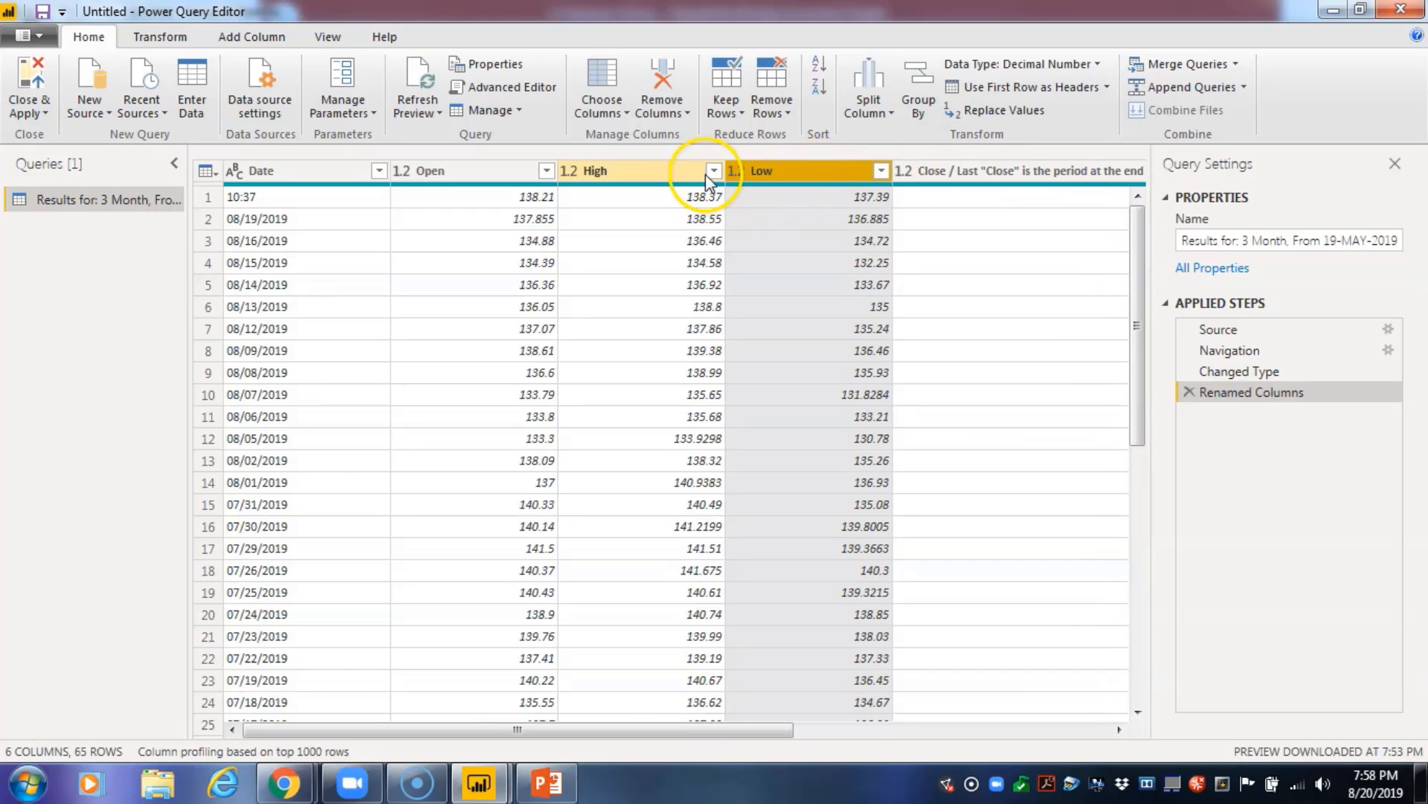
click(747, 171)
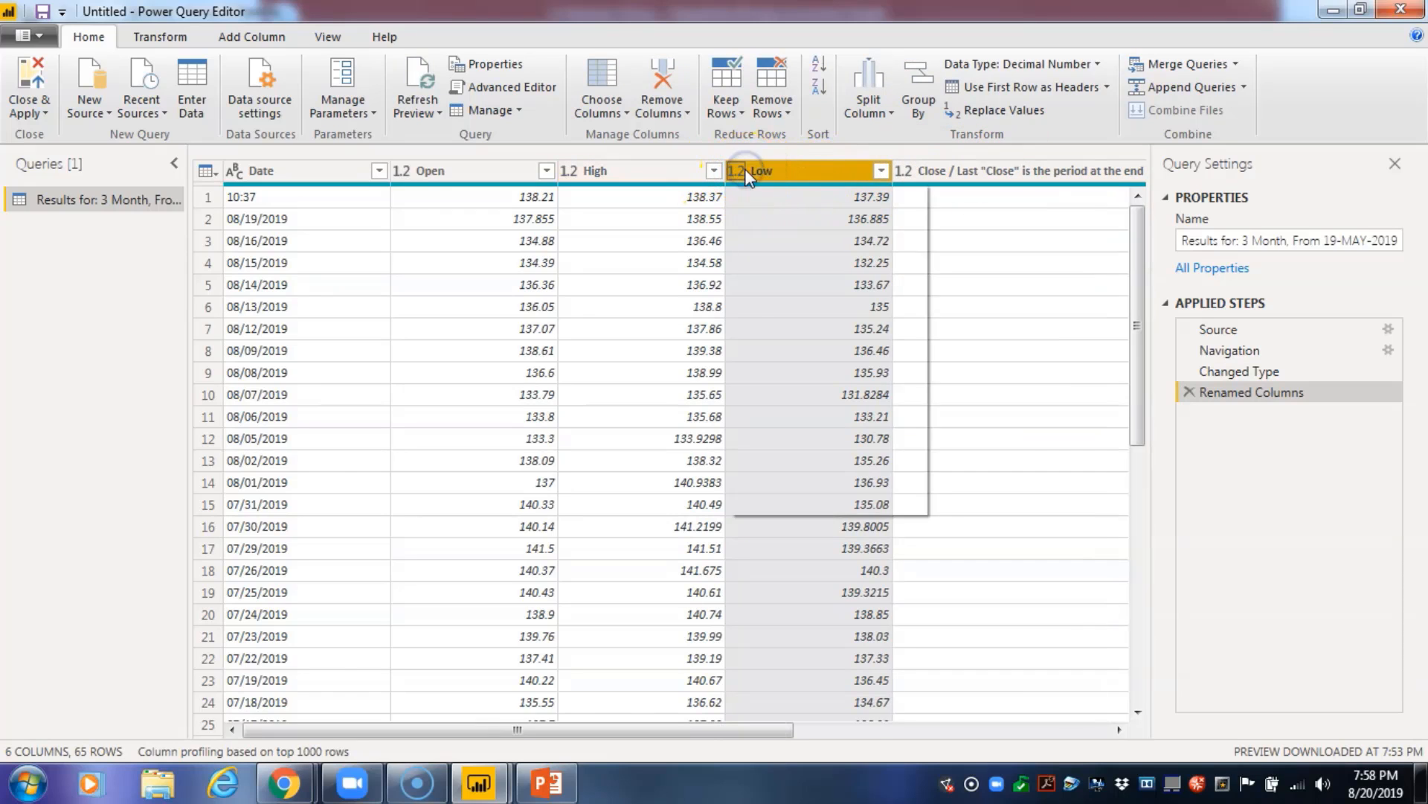
Rename the Close / Last column with the long description as Close
click(942, 176)
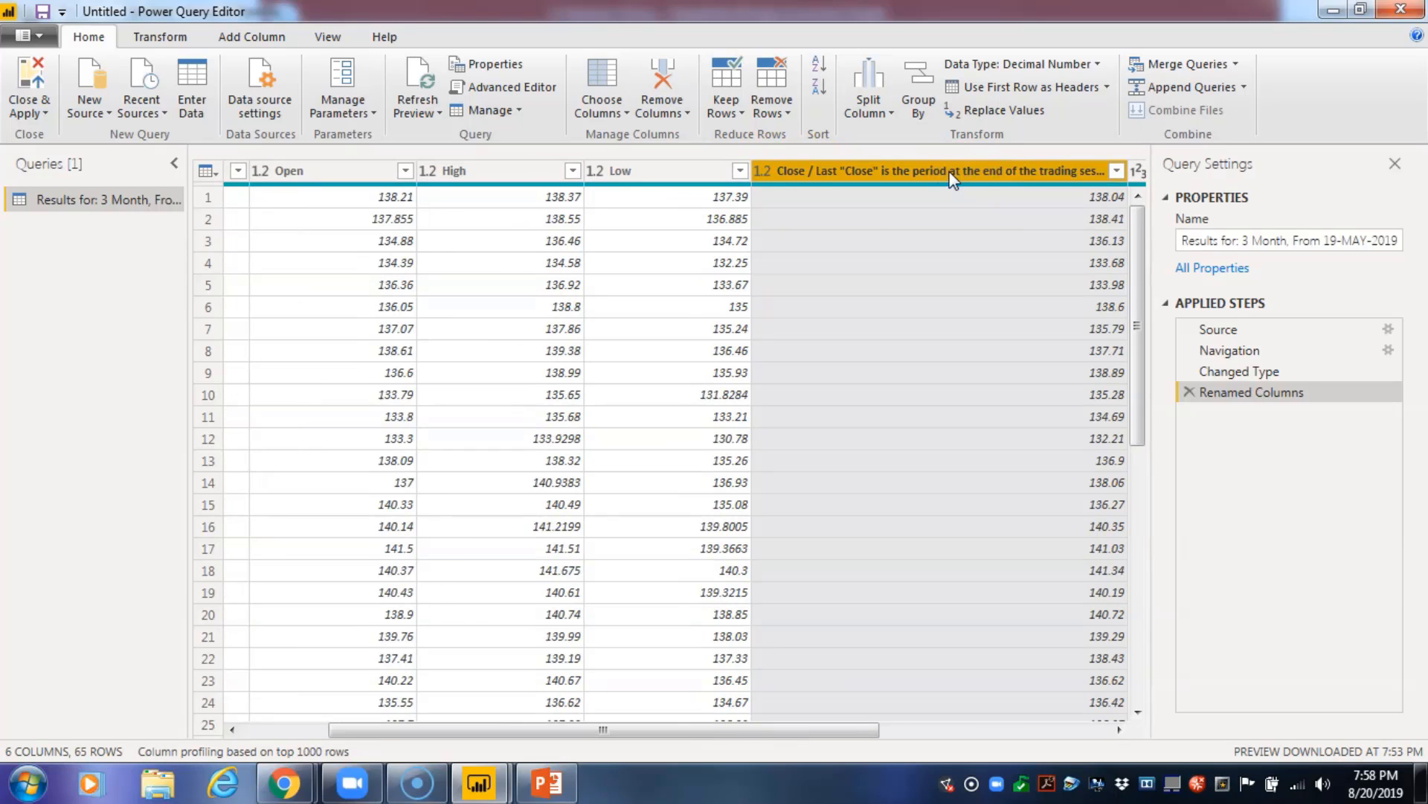
double_click(976, 166)
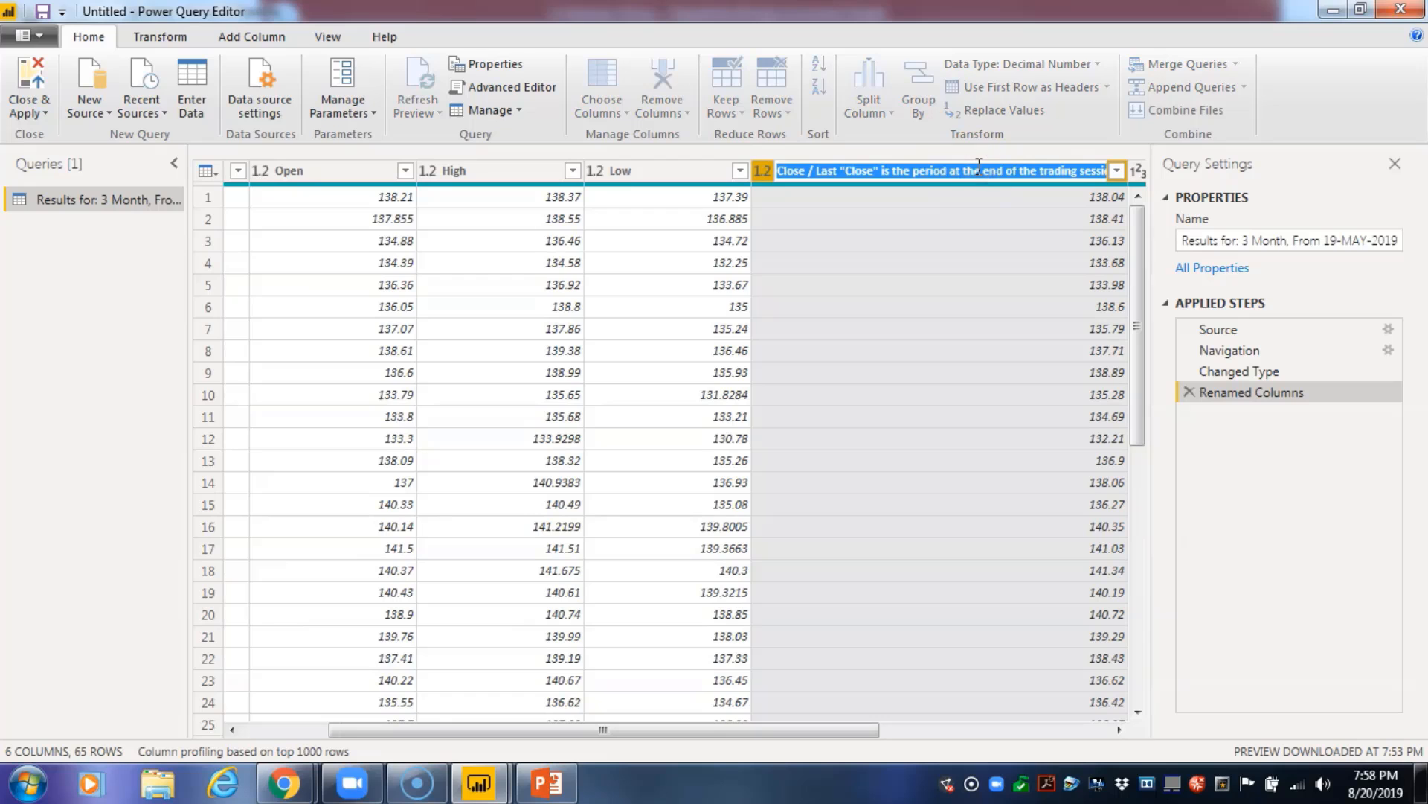
click(1044, 247)
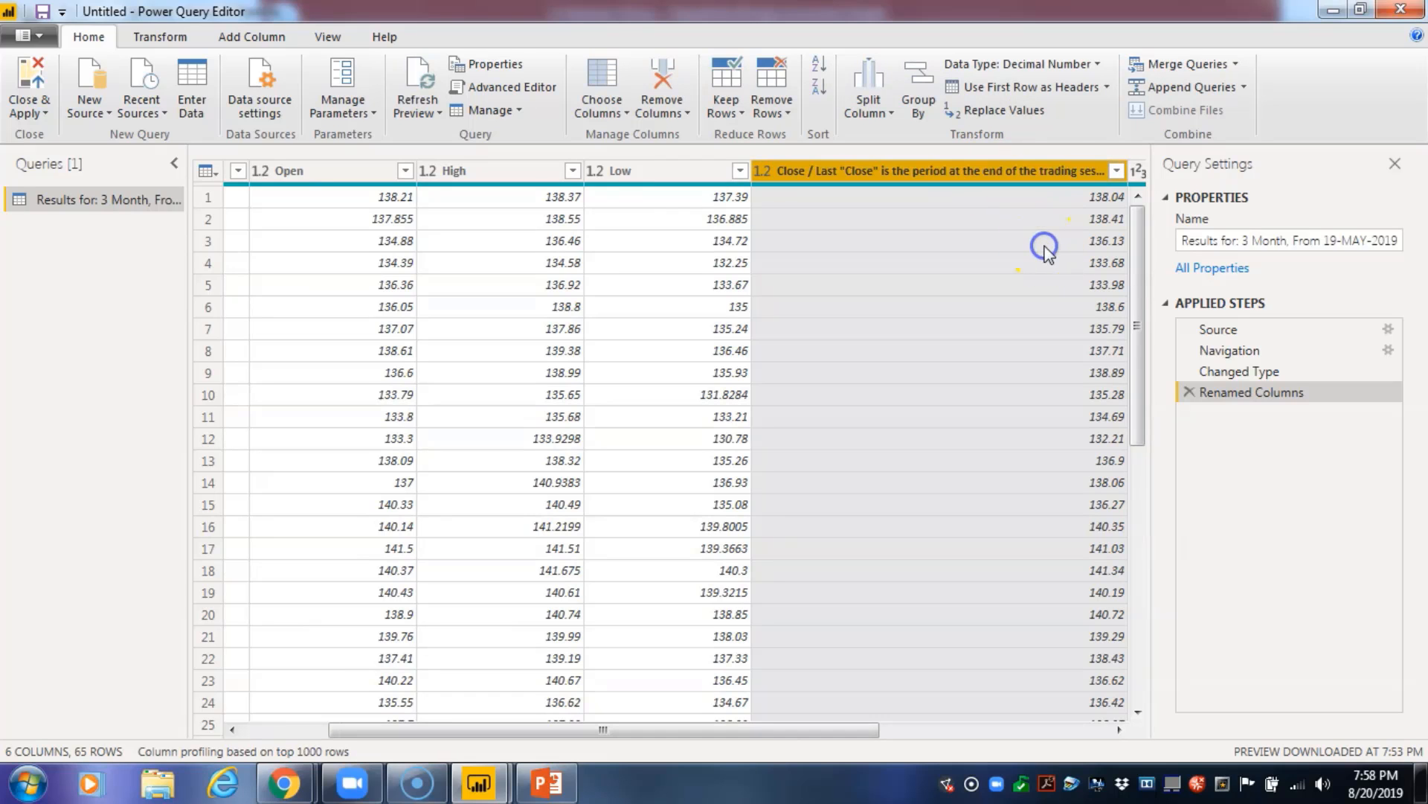
drag(817, 729, 946, 728)
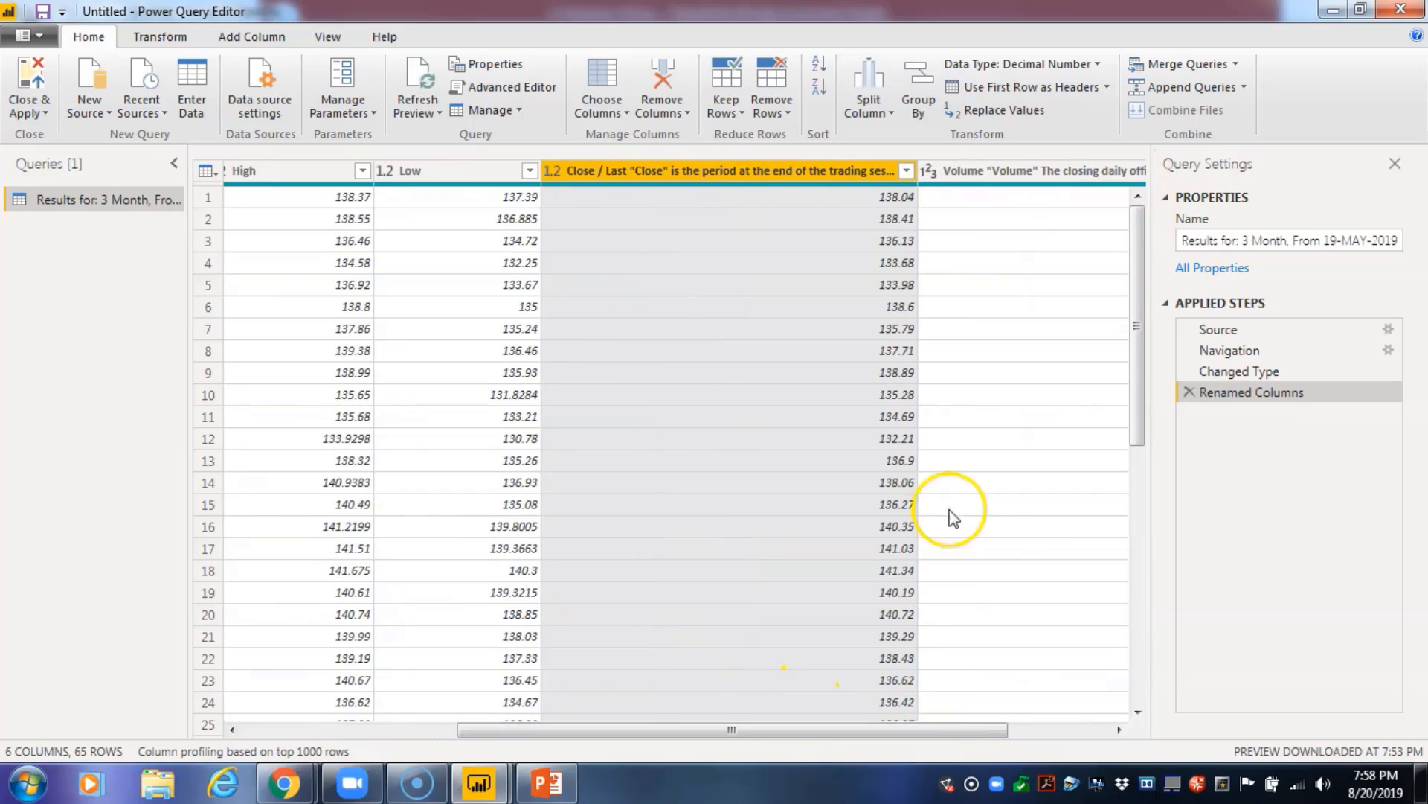
double_click(775, 172)
double_click(776, 172)
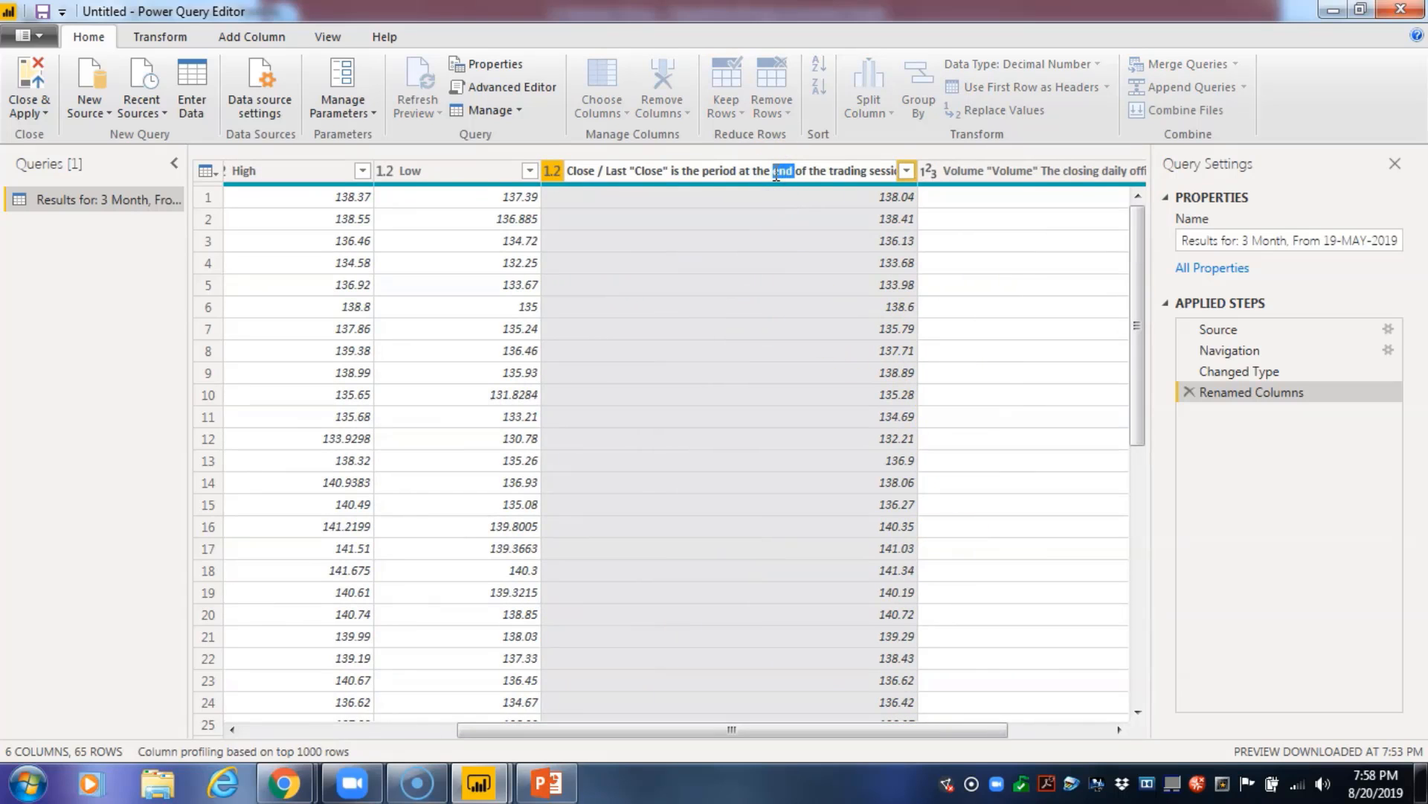
click(640, 246)
double_click(654, 171)
triple_click(654, 166)
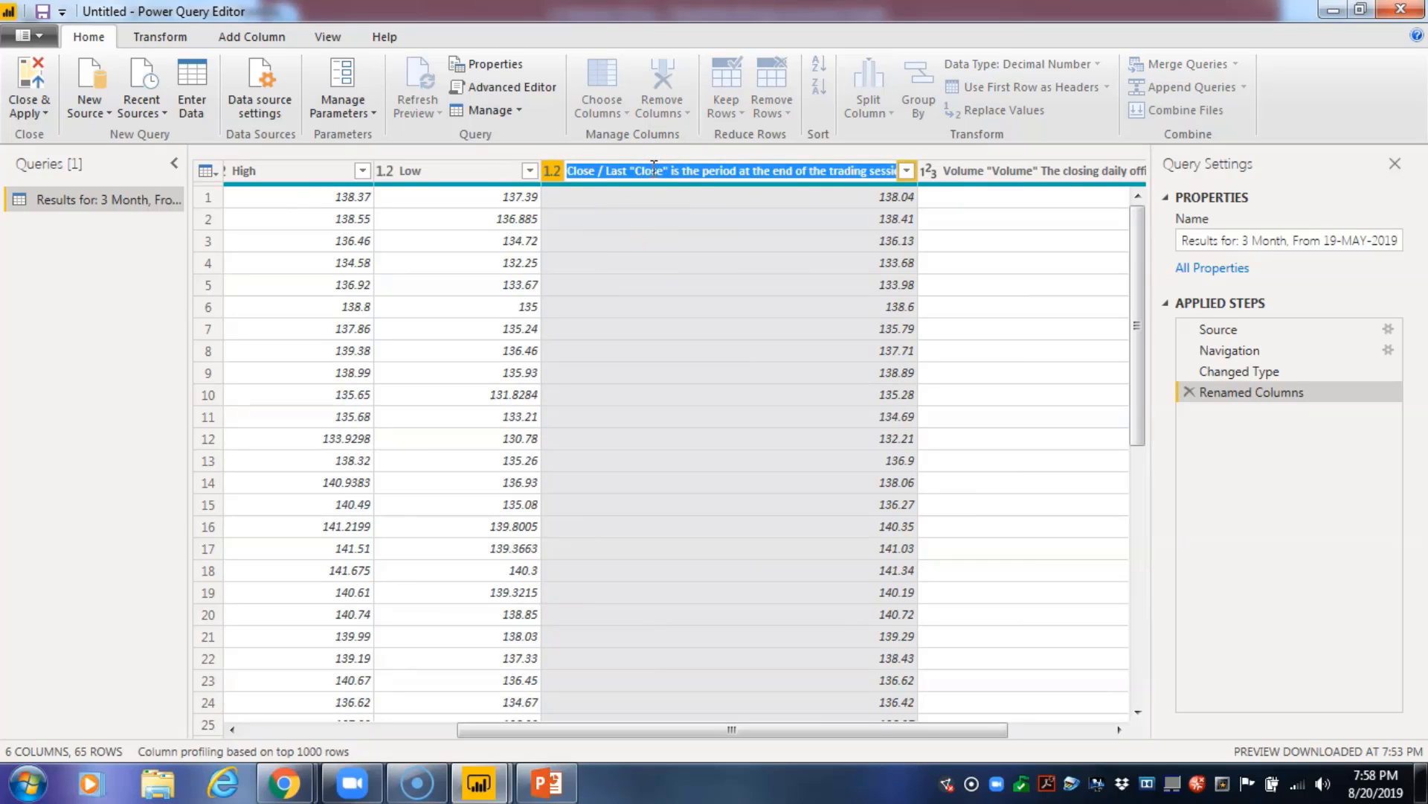
key(BackSpace)
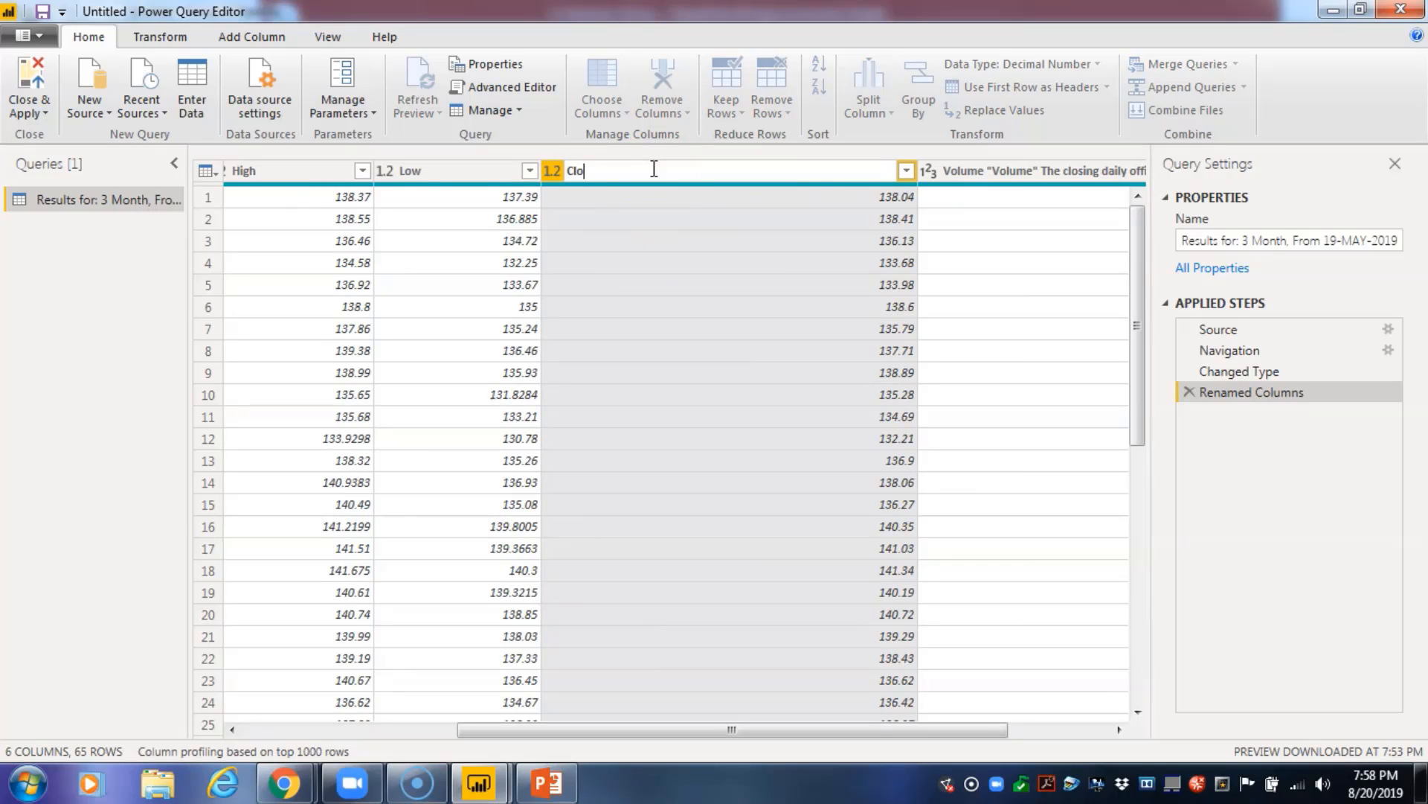
text(Close)
key(Return)
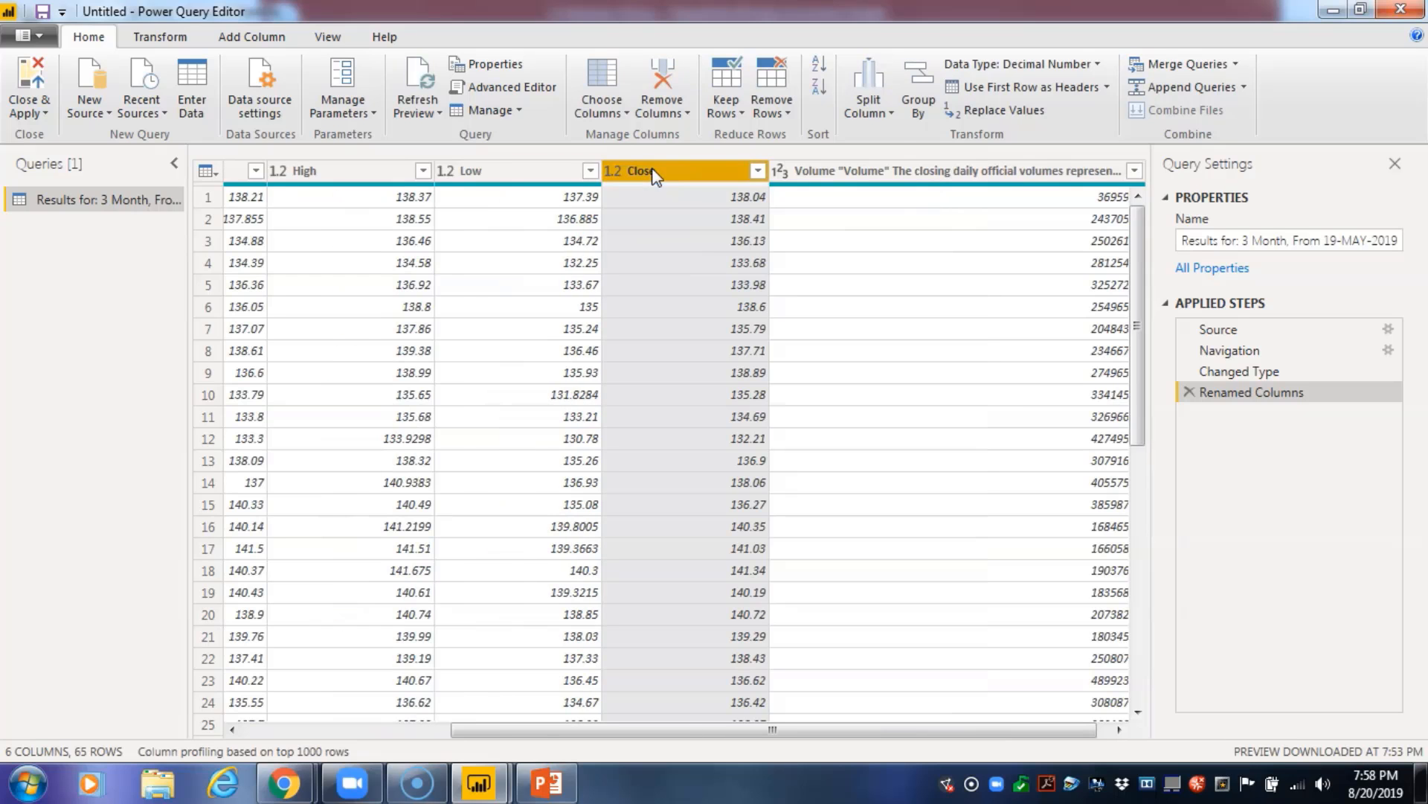
Rename the column describing the closing daily official volumes as Volume
double_click(840, 171)
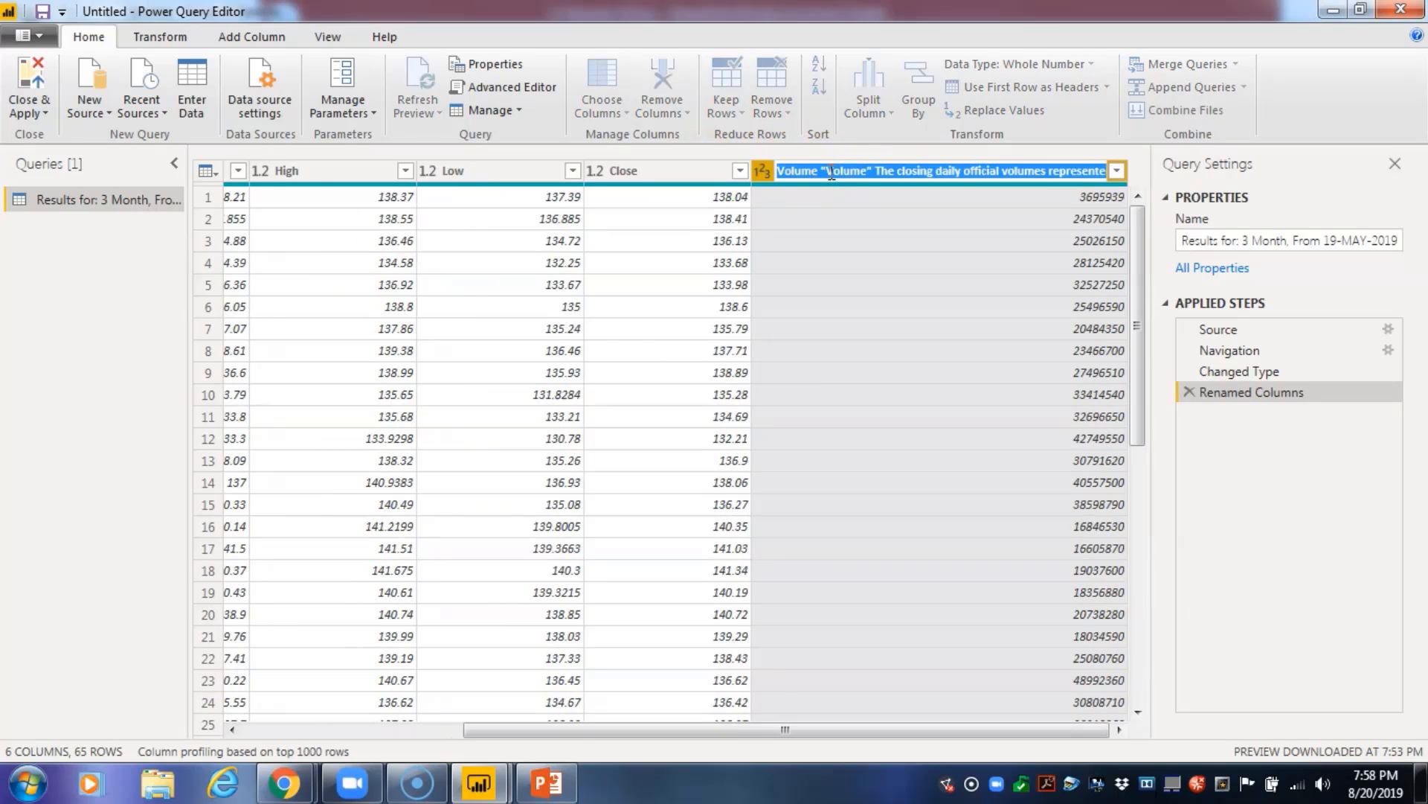
key(BackSpace)
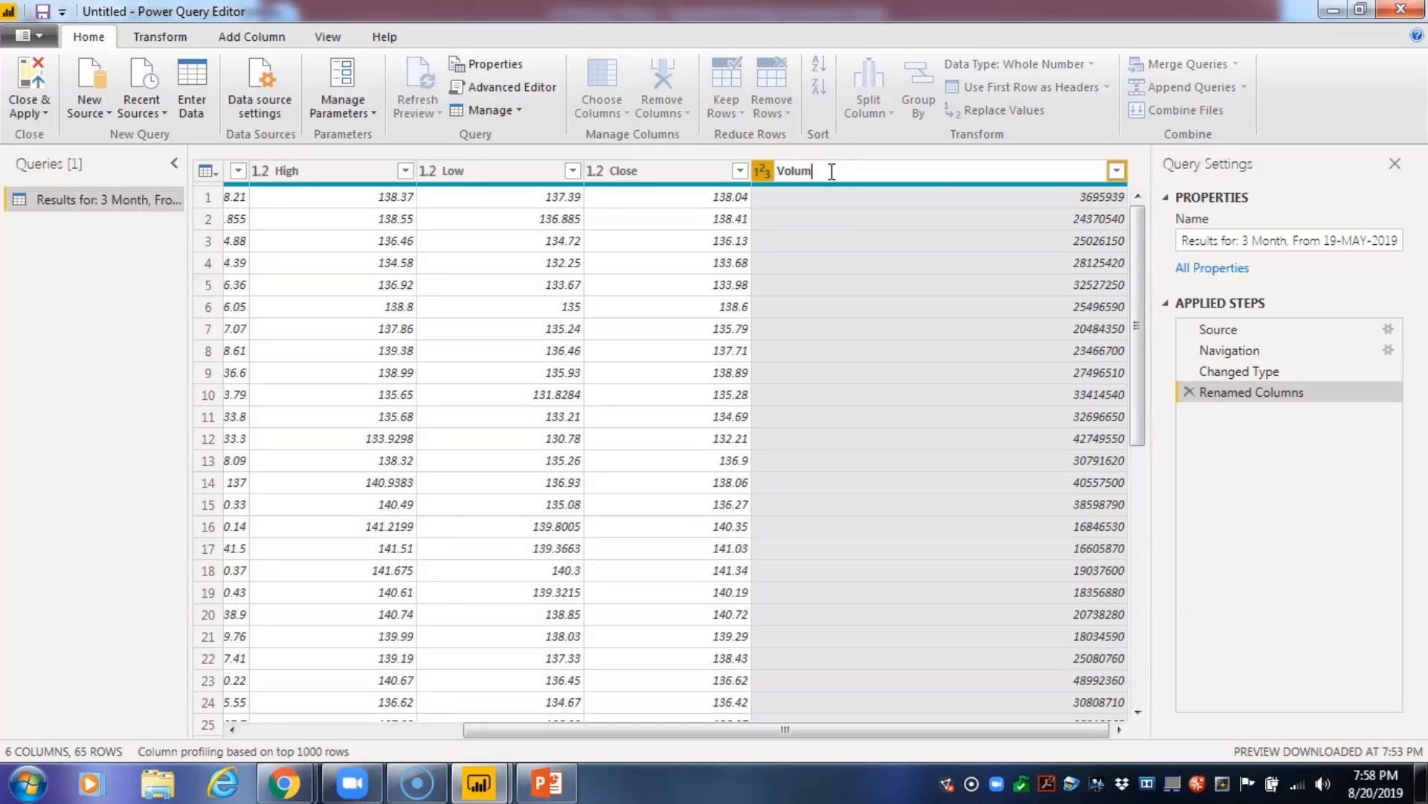
text(Volume)
key(Return)
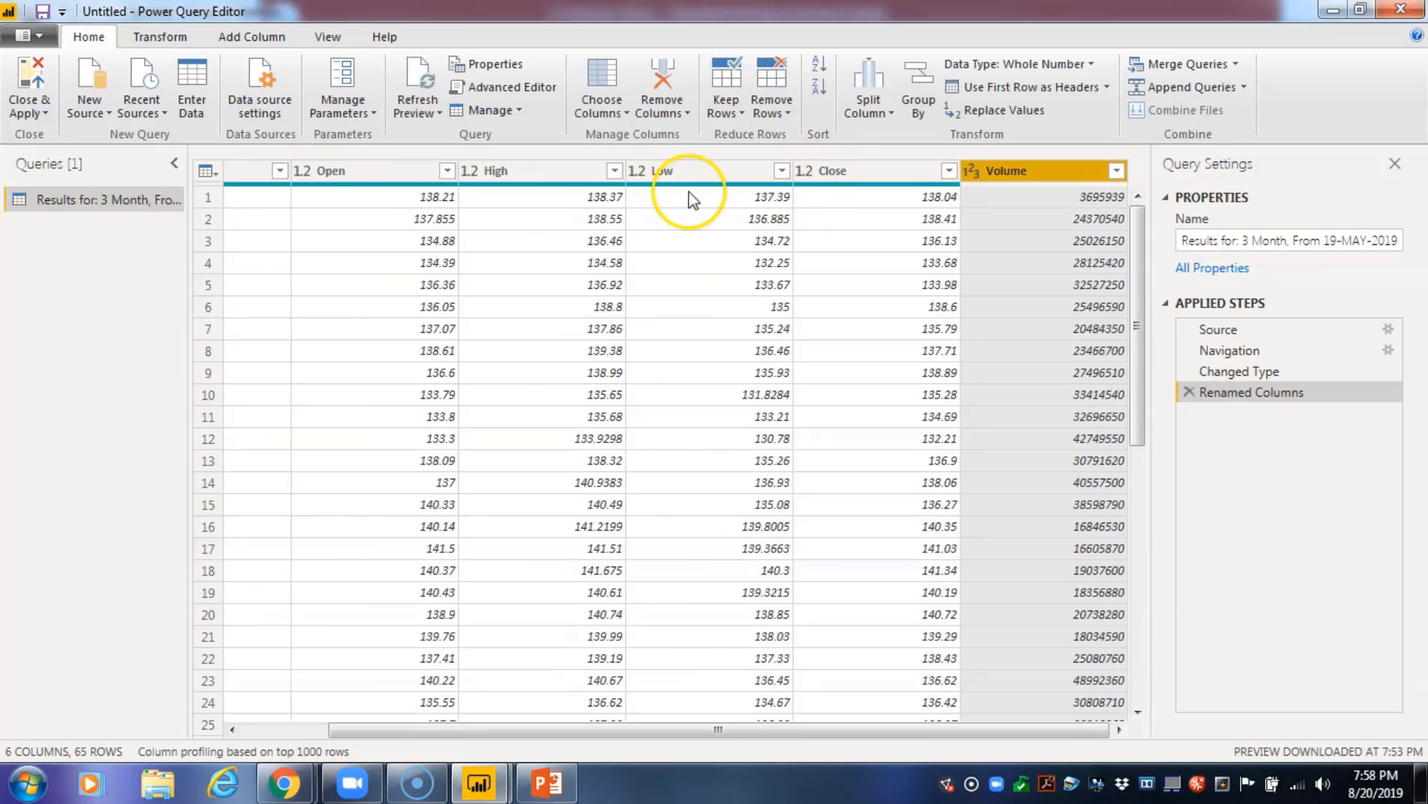
Filter the Date column to exclude the 10:37 entry
drag(610, 735, 349, 704)
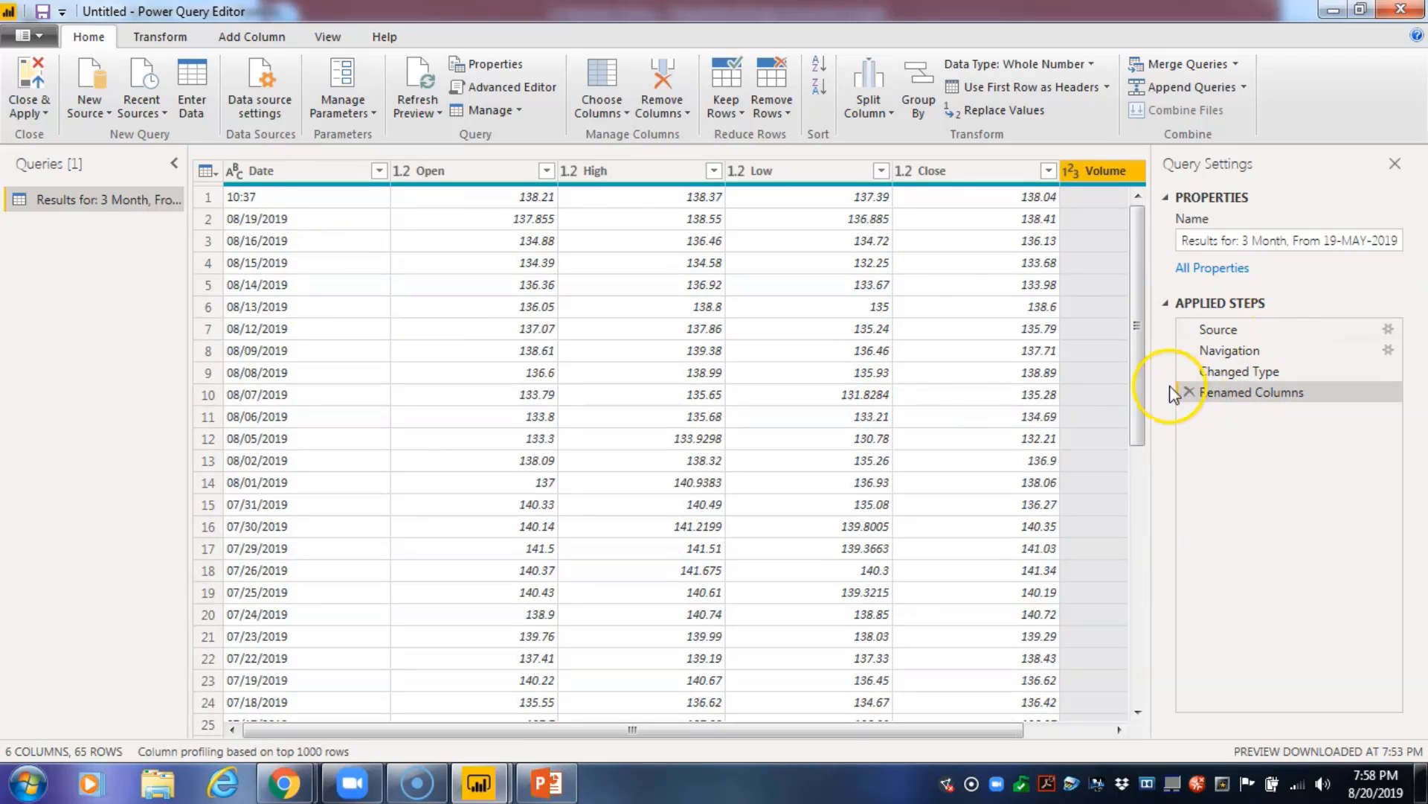
click(379, 173)
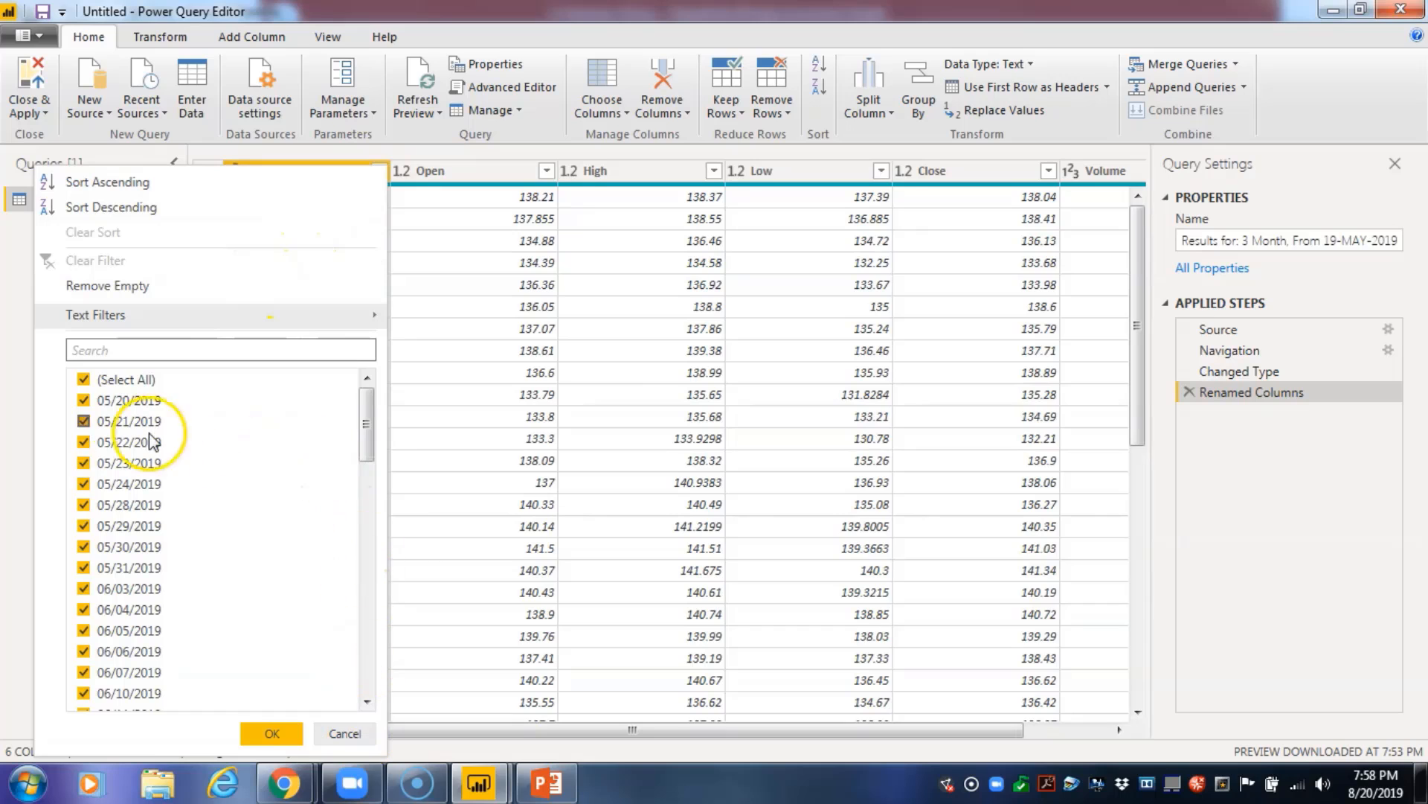
scroll(149, 446, down, 10)
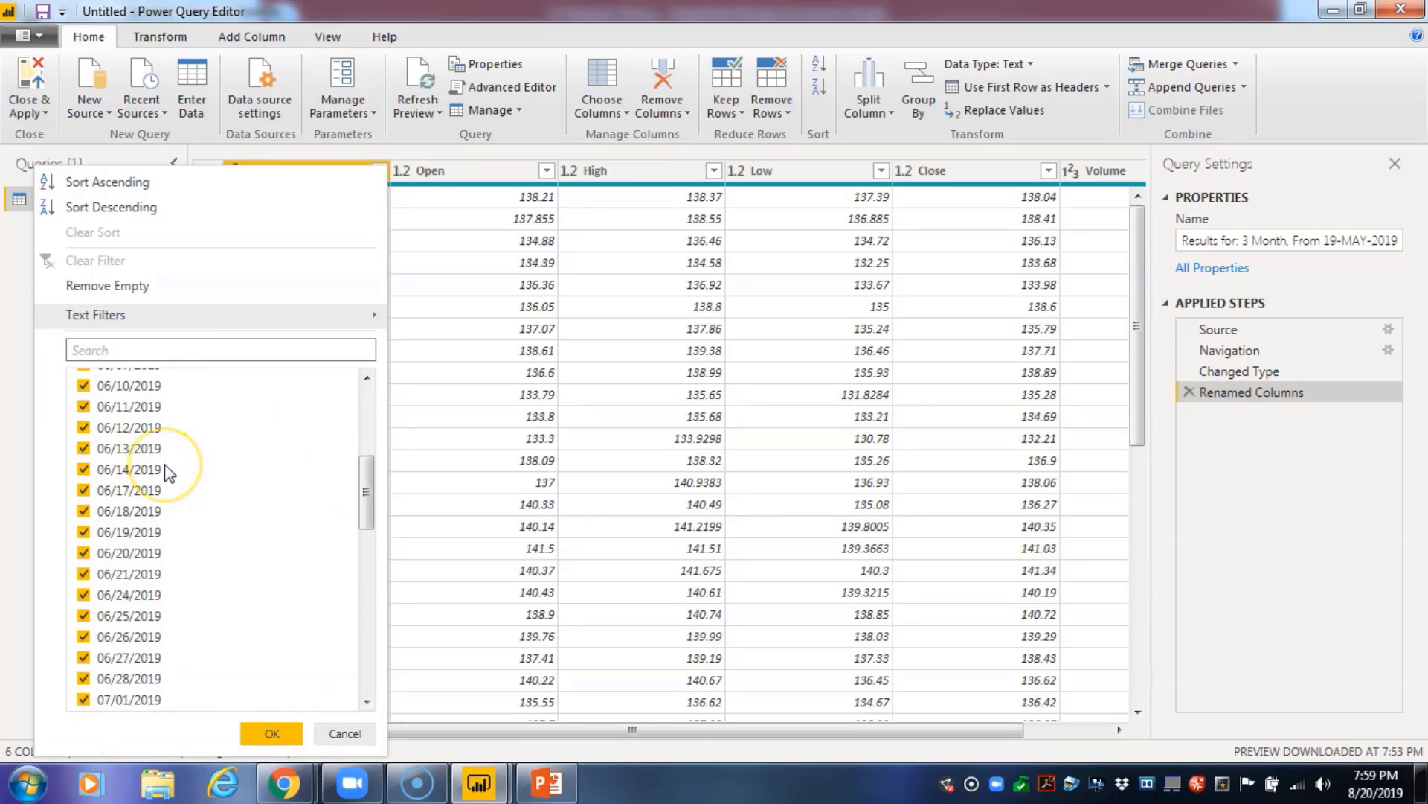
scroll(167, 474, down, 7)
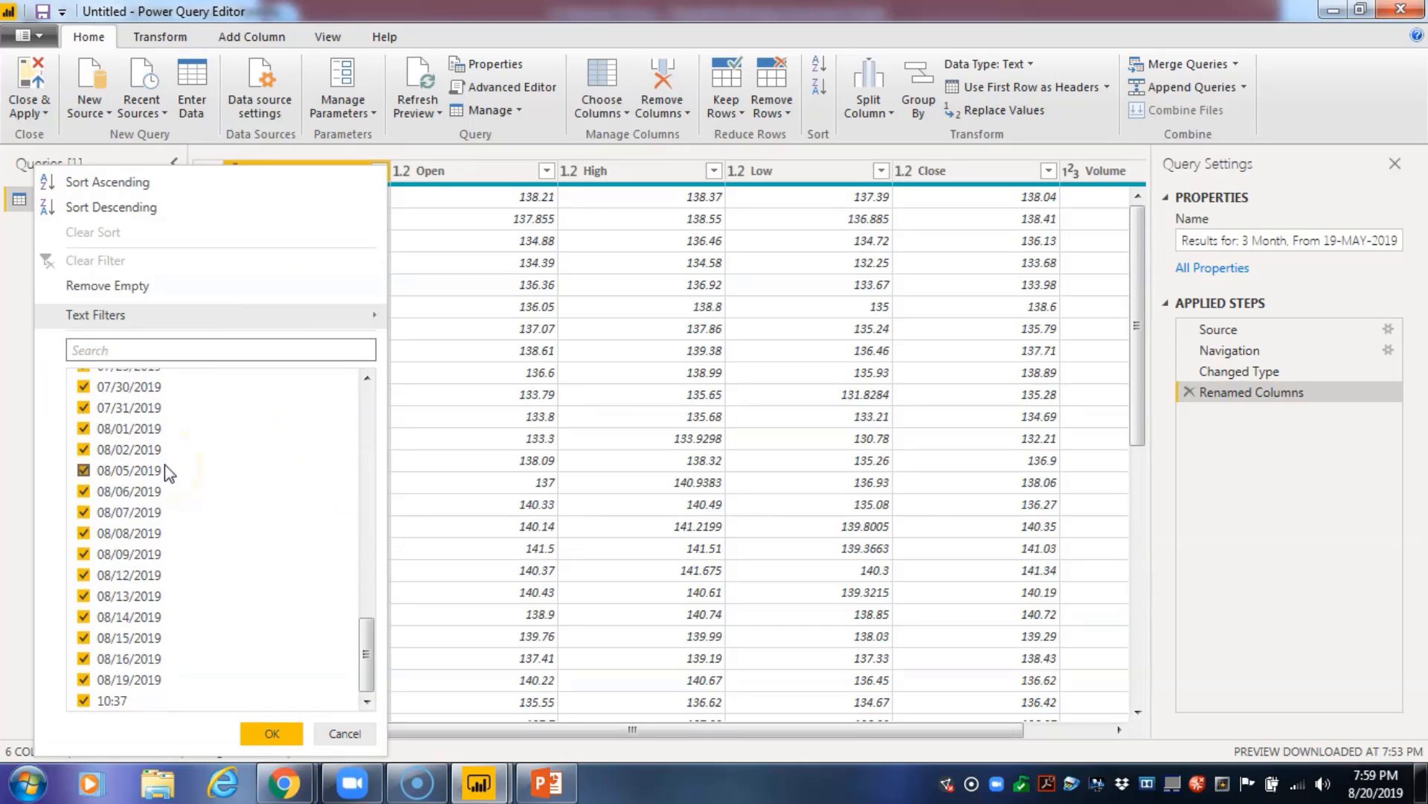
click(83, 700)
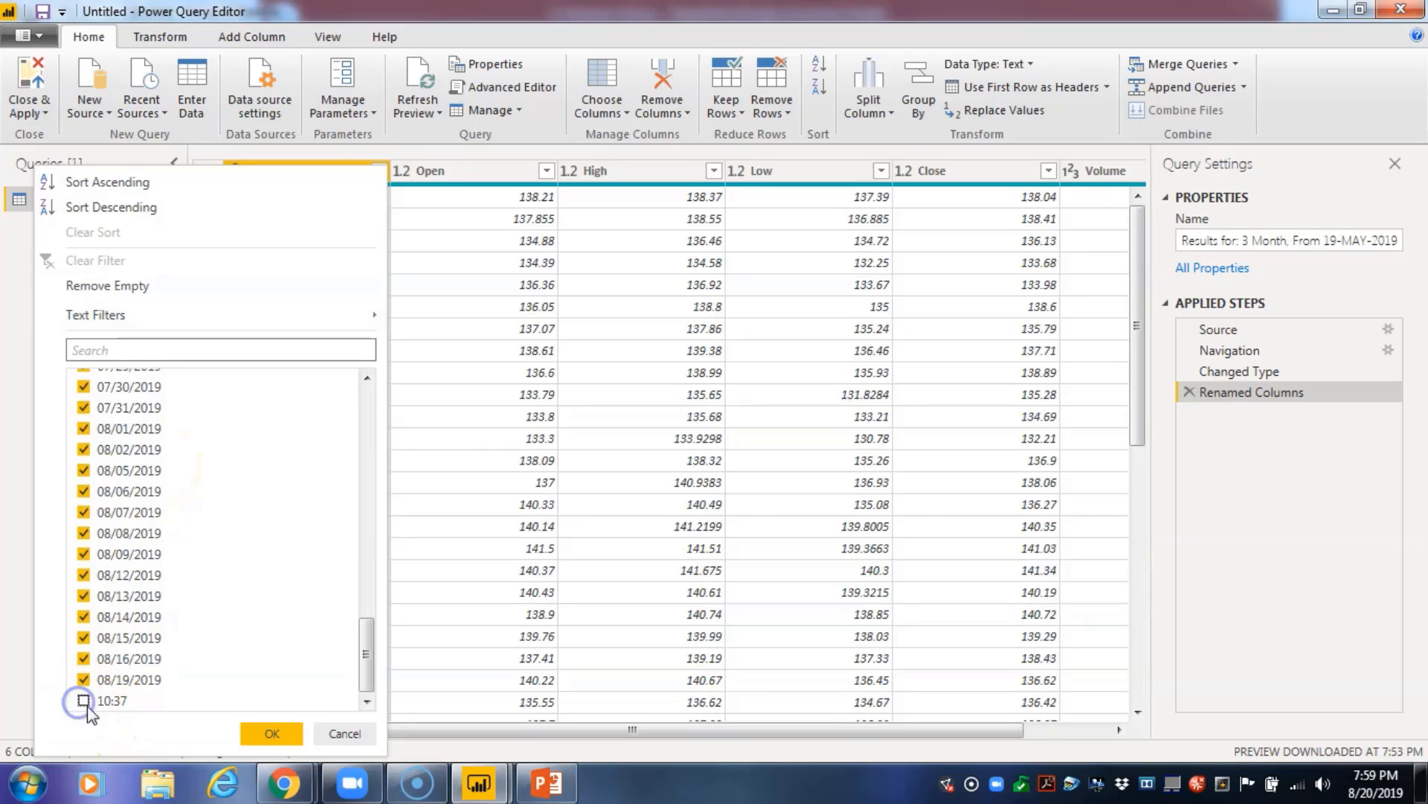
click(257, 735)
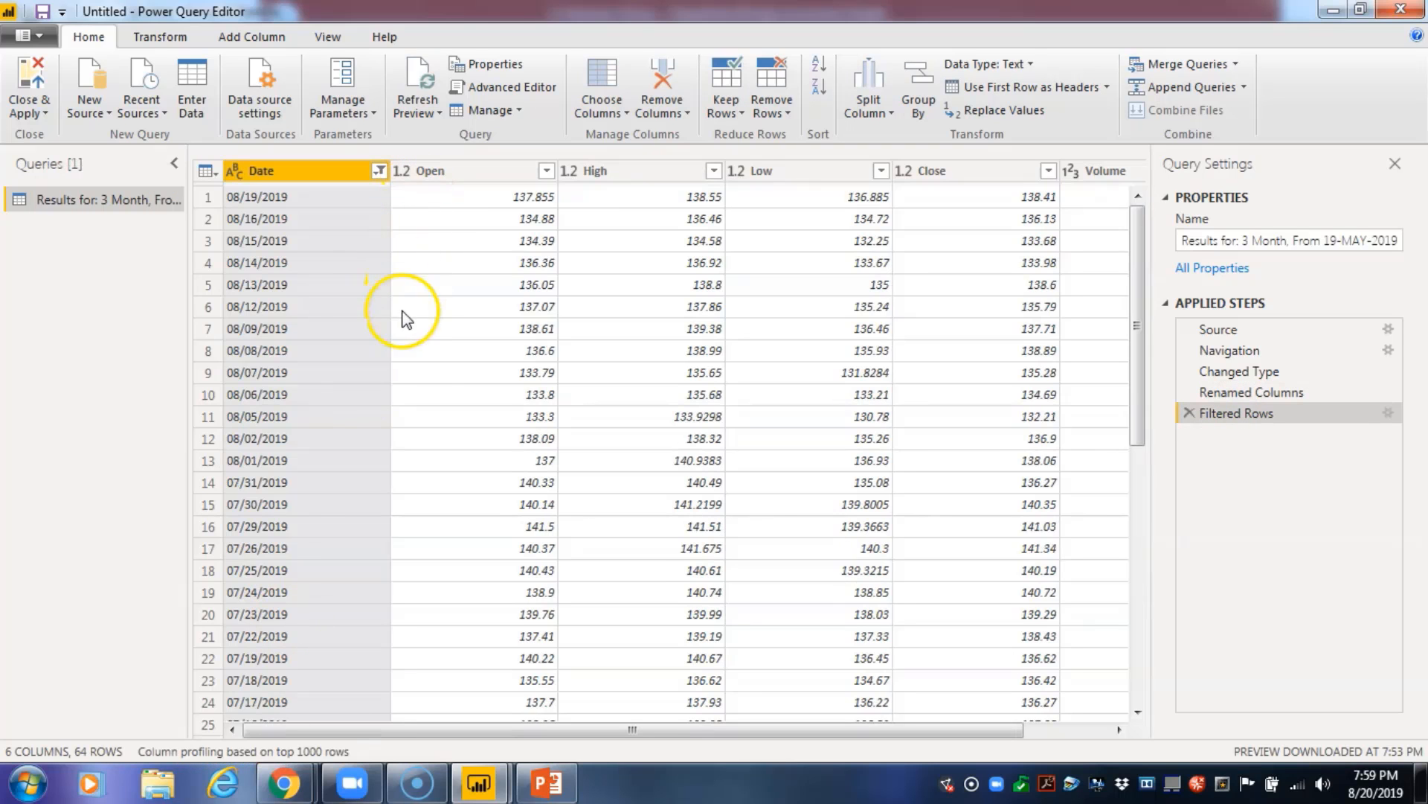
Check the cleaned rows, then apply the query changes and close Power Query Editor
scroll(702, 381, down, 2)
scroll(703, 382, down, 8)
scroll(703, 382, up, 9)
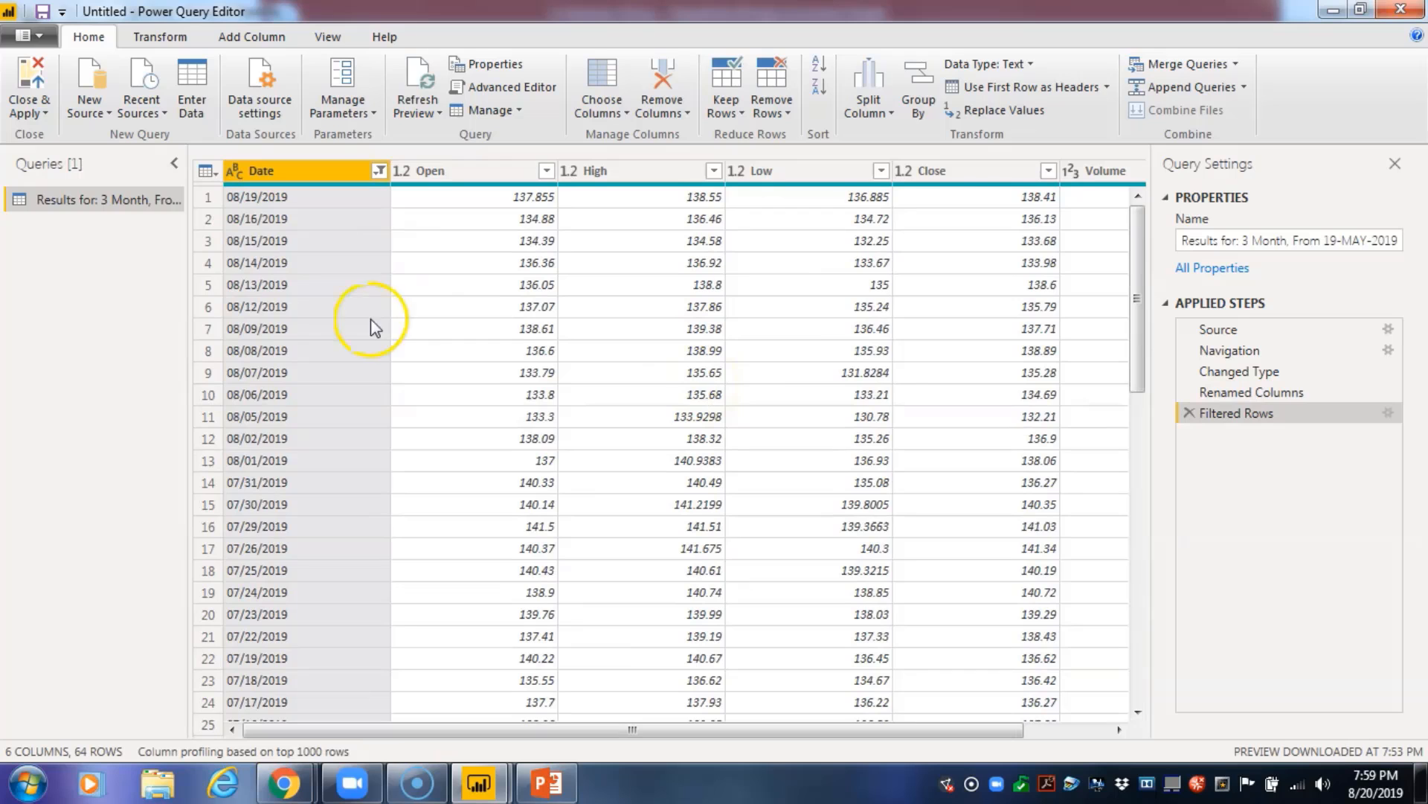
click(34, 112)
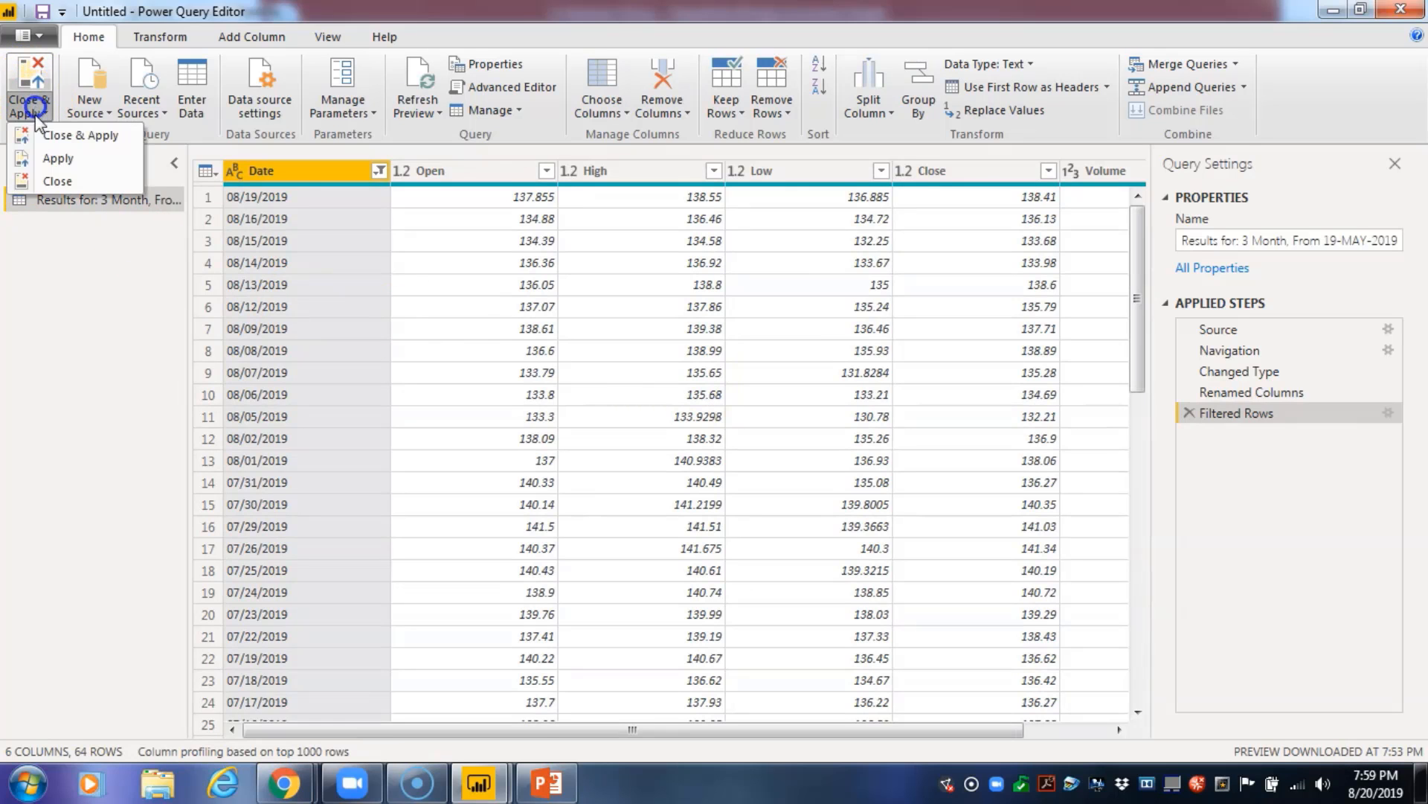
click(41, 134)
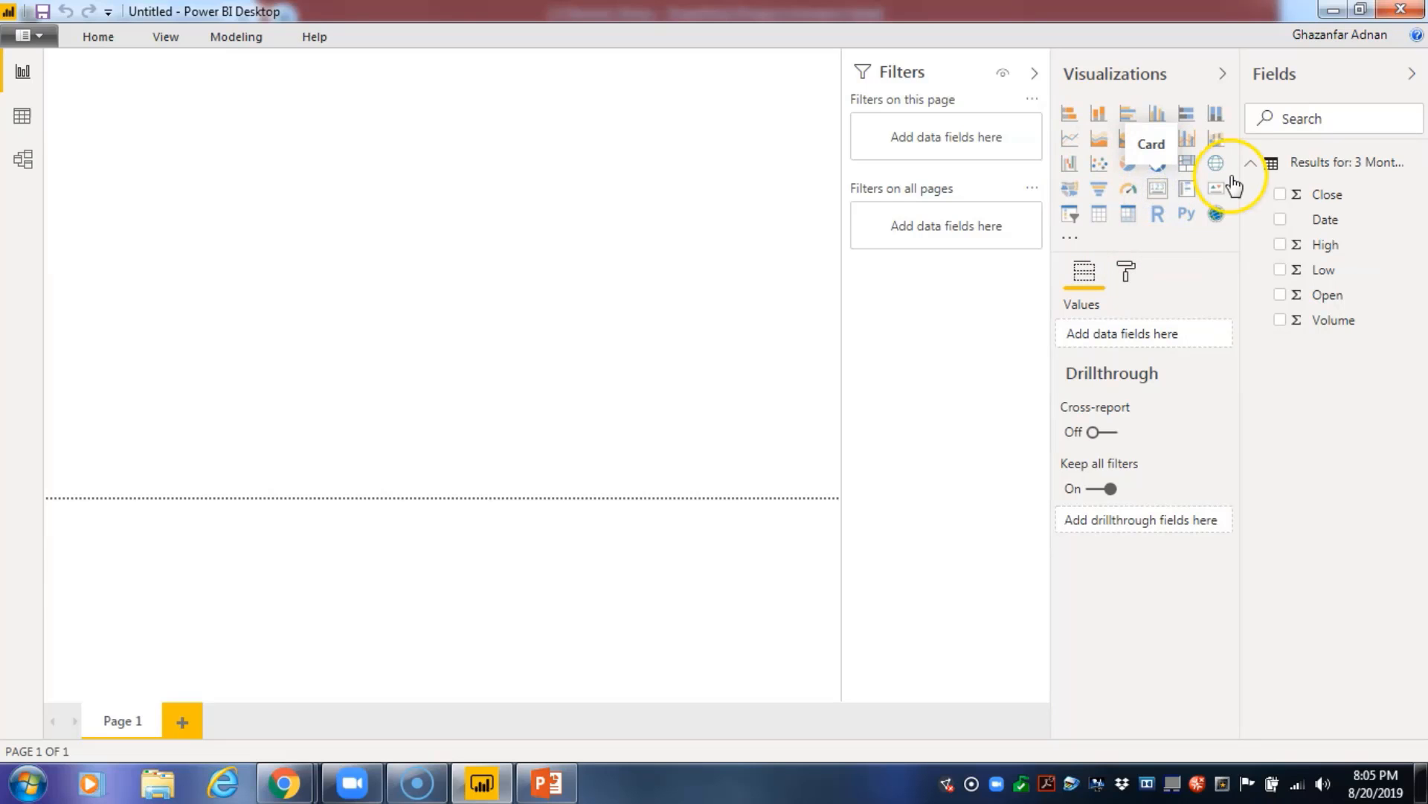
Add a card visual showing the Close field to the report page and shrink it in the page's upper corner
click(1316, 209)
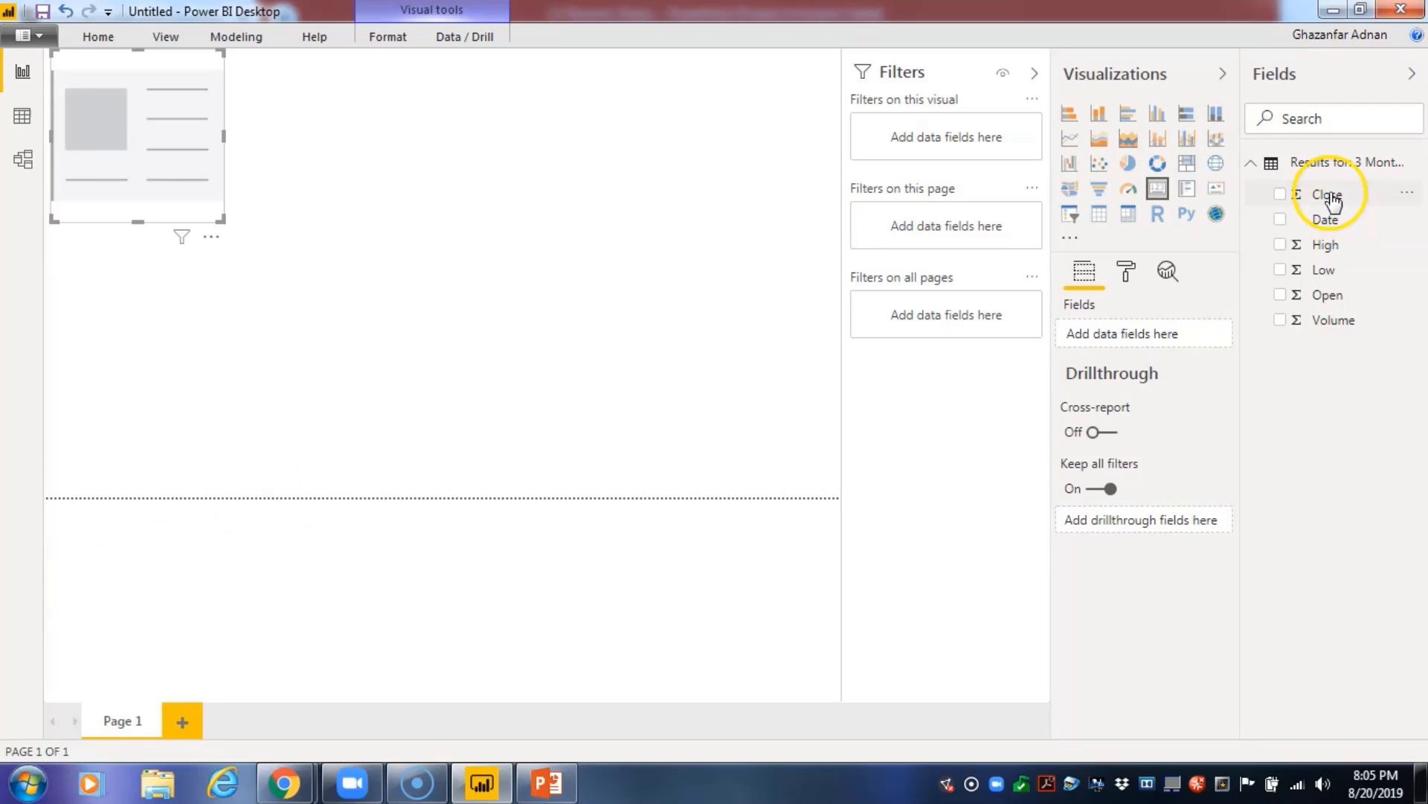
drag(1332, 200, 1127, 346)
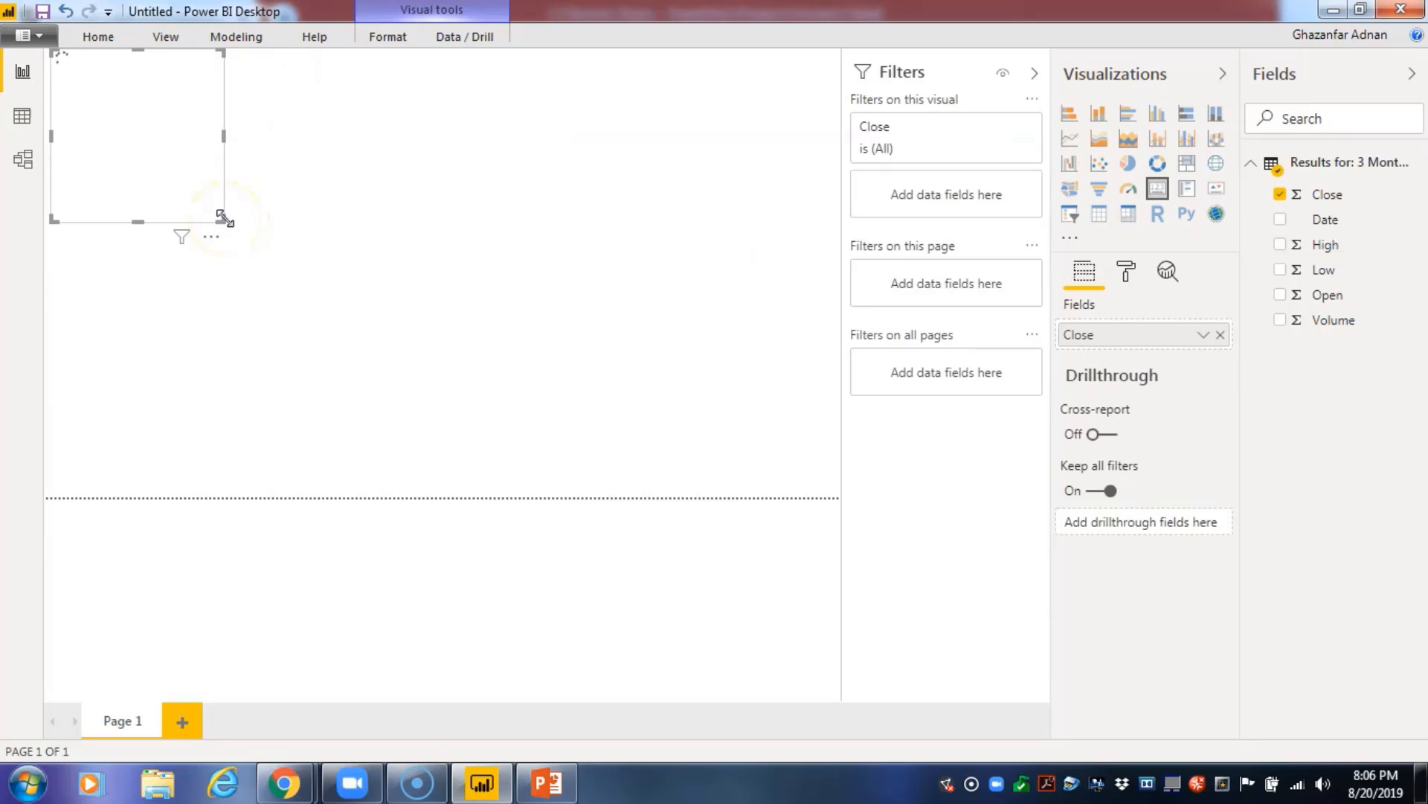
drag(221, 217, 203, 164)
click(251, 161)
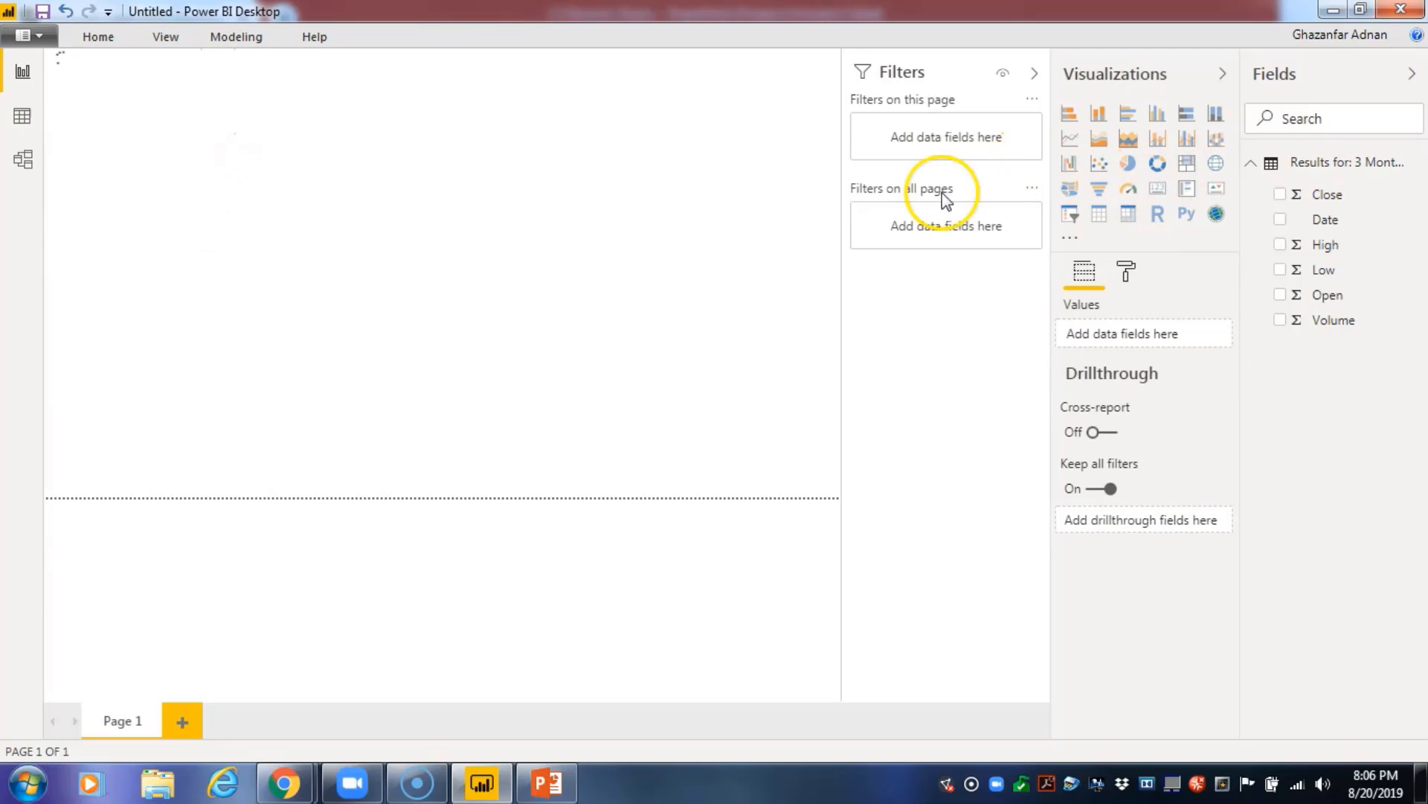
click(125, 99)
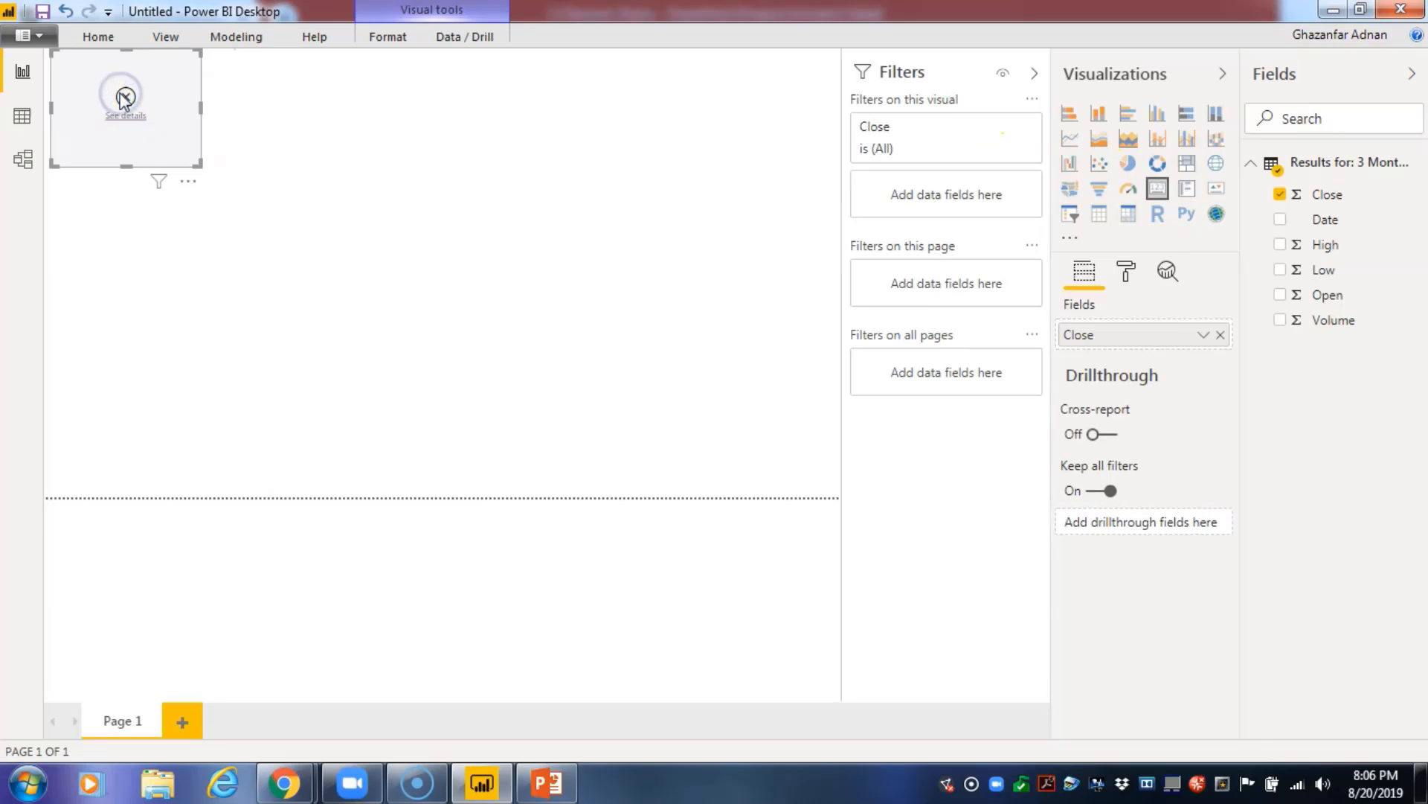
click(252, 161)
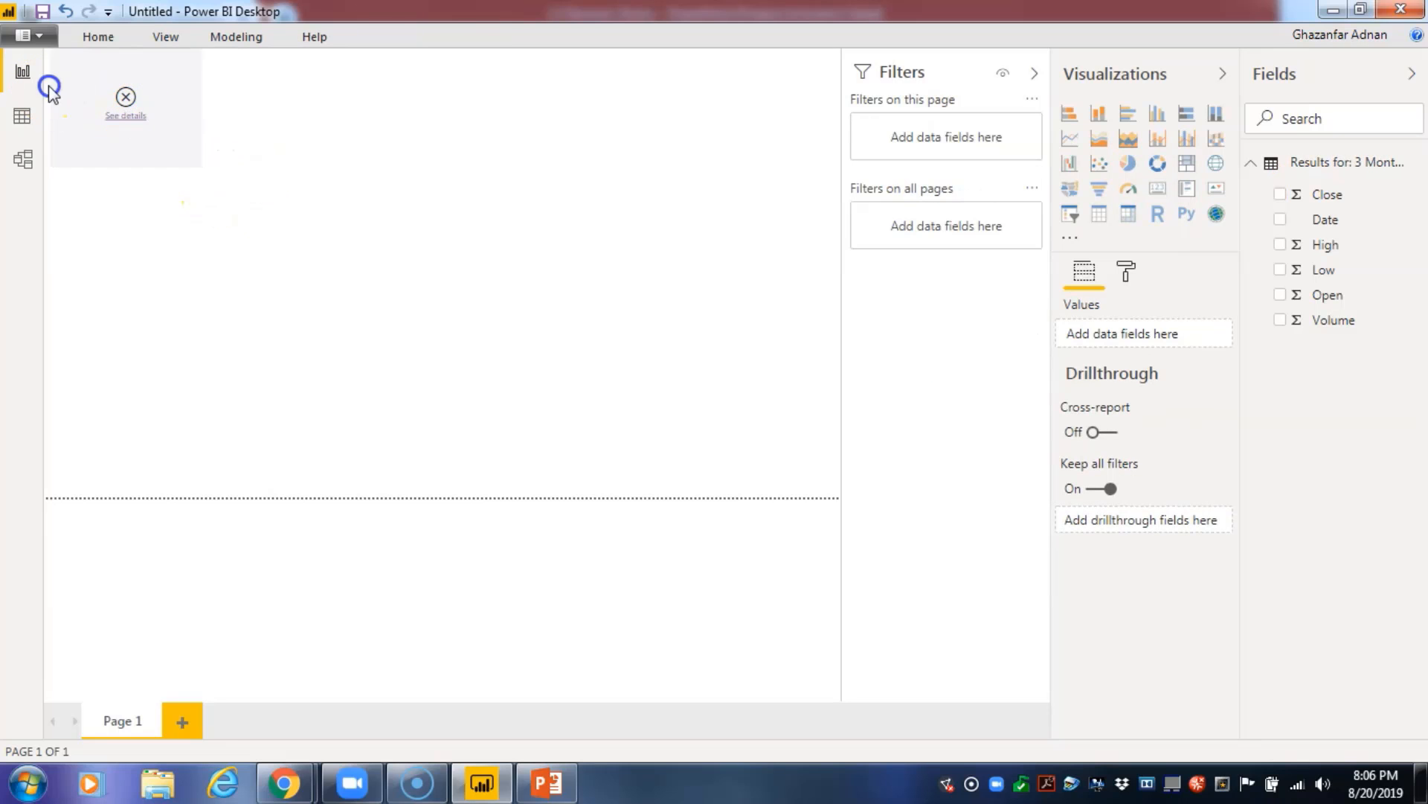
click(109, 99)
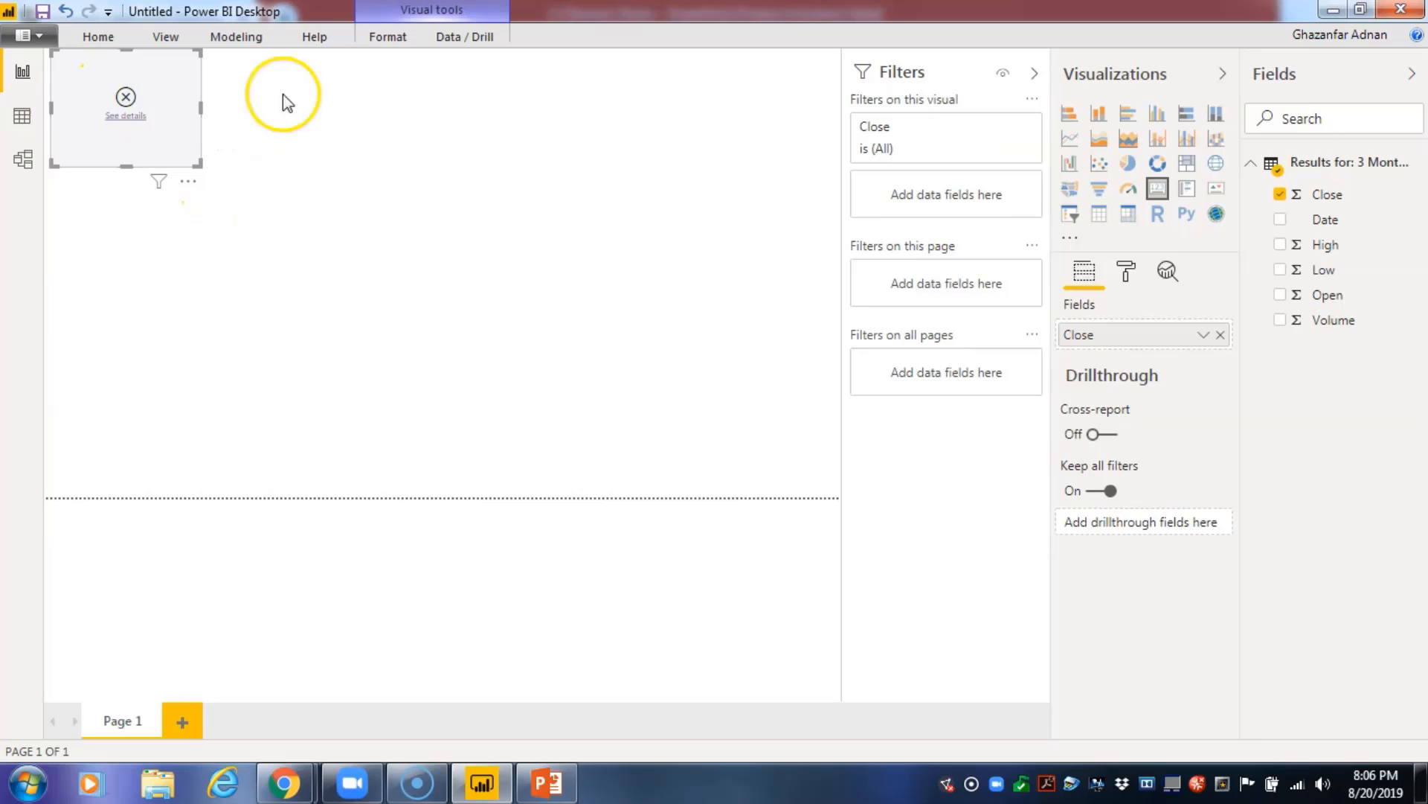
Place the High, Low and Open fields on the canvas as separate visuals beside the Close card
drag(1331, 251, 424, 128)
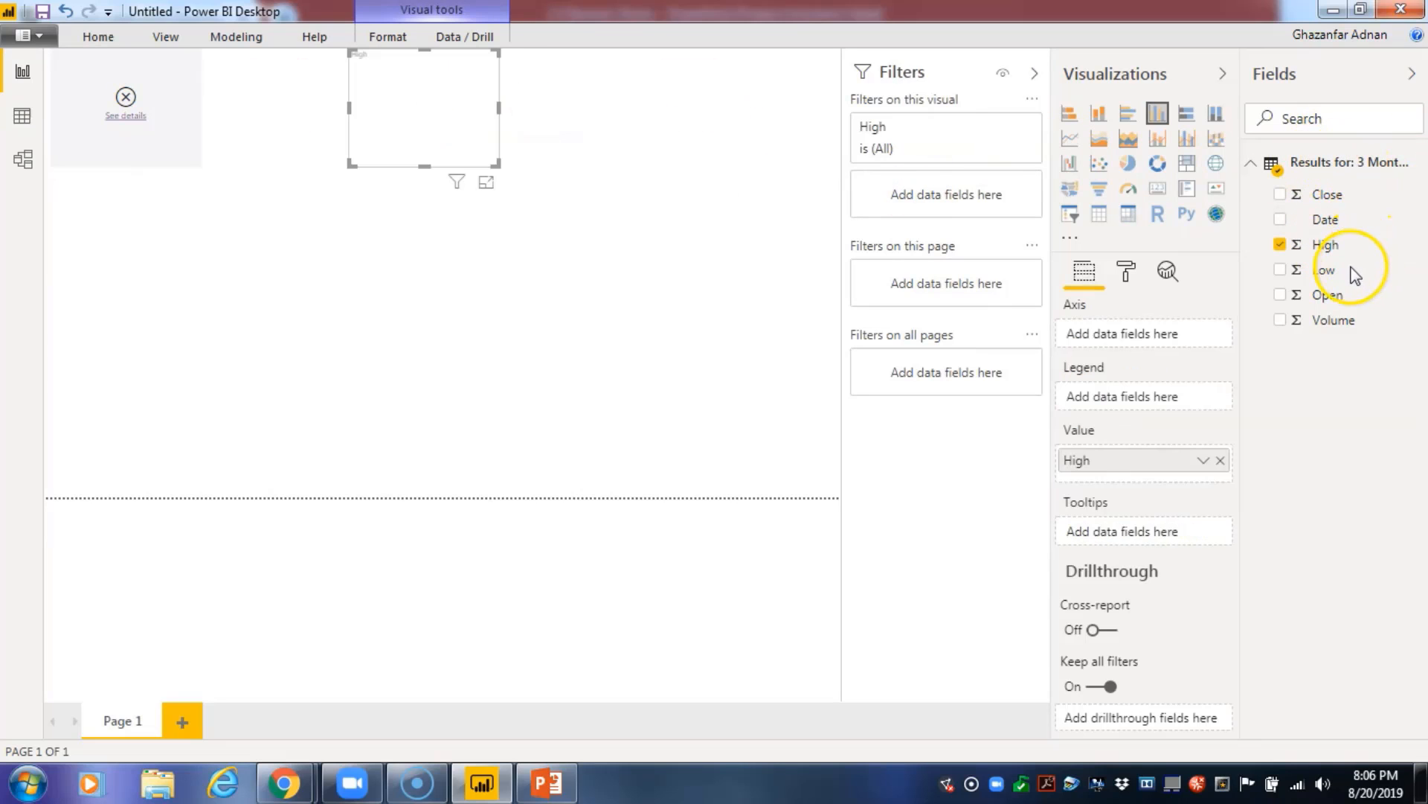
drag(1328, 272, 625, 105)
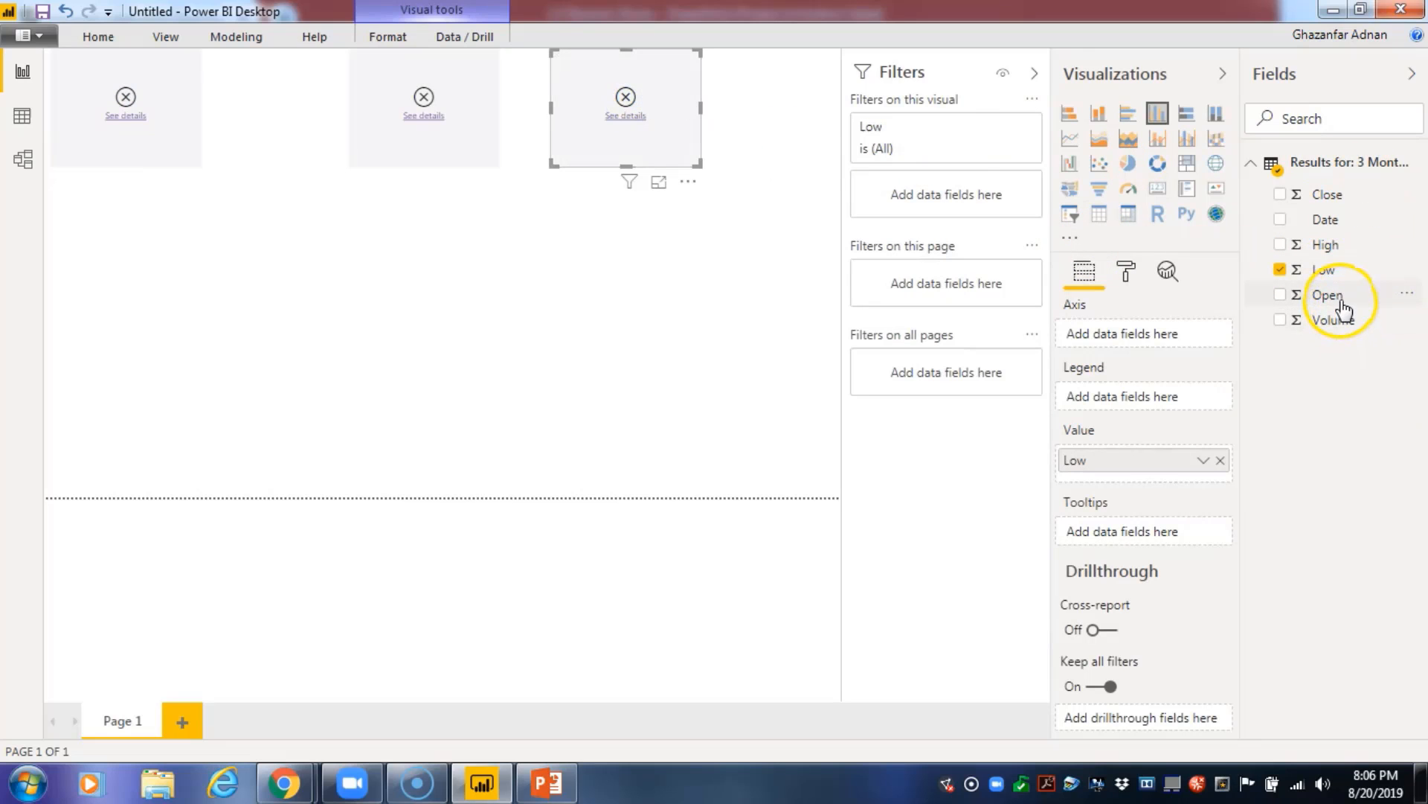
drag(1336, 301, 282, 107)
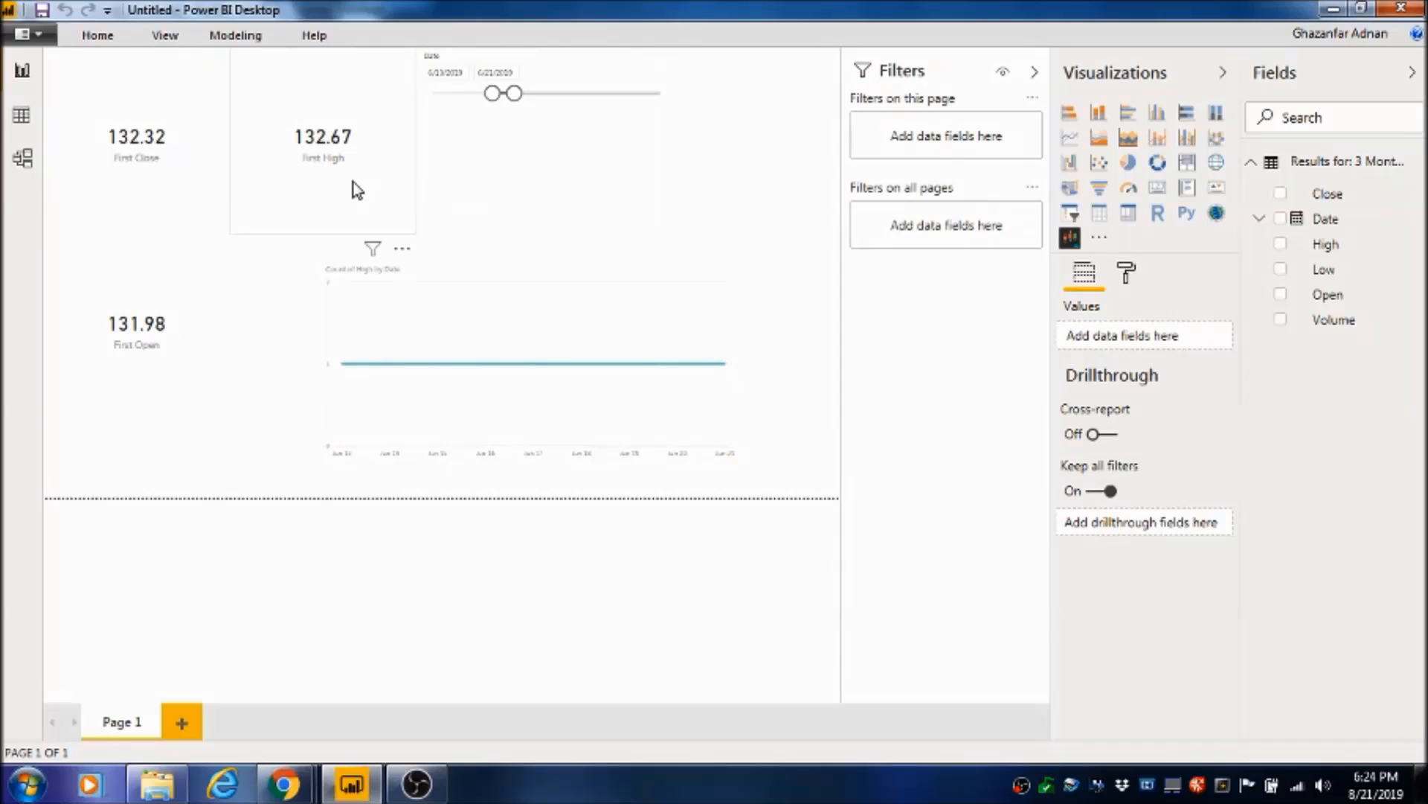
Reposition the First High card, Date slicer and line chart, and extend the slicer's end date to 7/27/2019
mouse_move(353, 181)
mouse_down()
mouse_move(593, 223)
mouse_move(370, 201)
mouse_move(332, 178)
mouse_up()
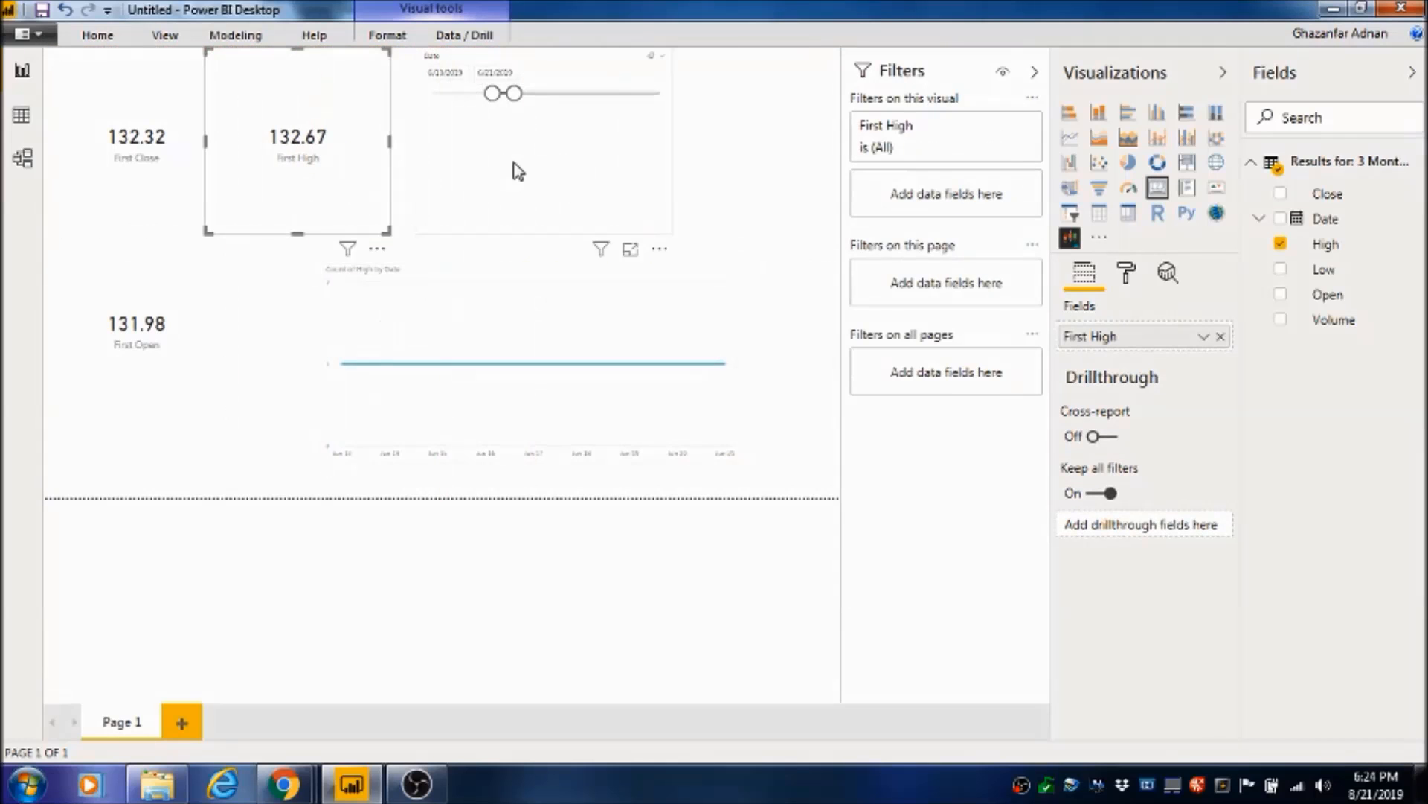
drag(516, 169, 552, 181)
drag(511, 274, 432, 291)
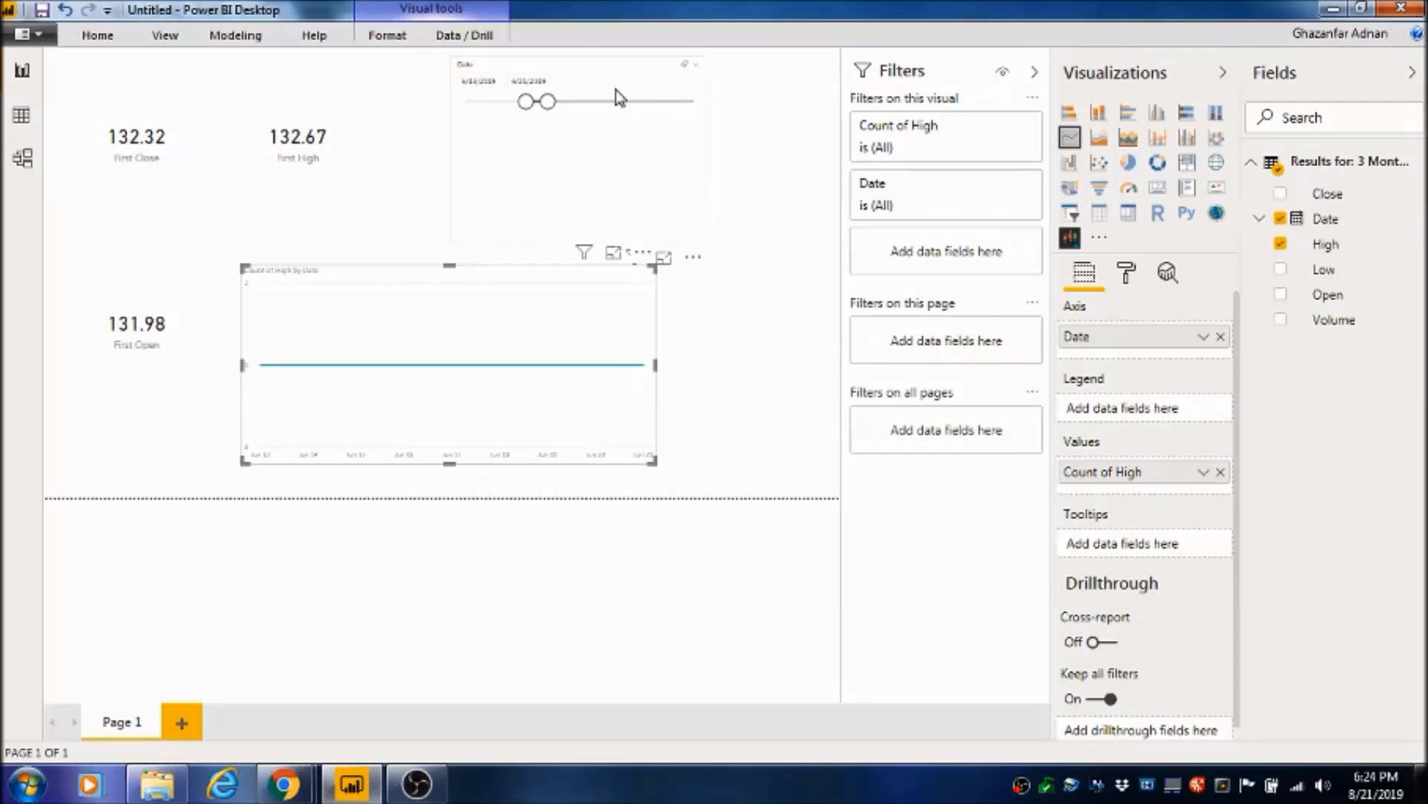
drag(547, 102, 644, 119)
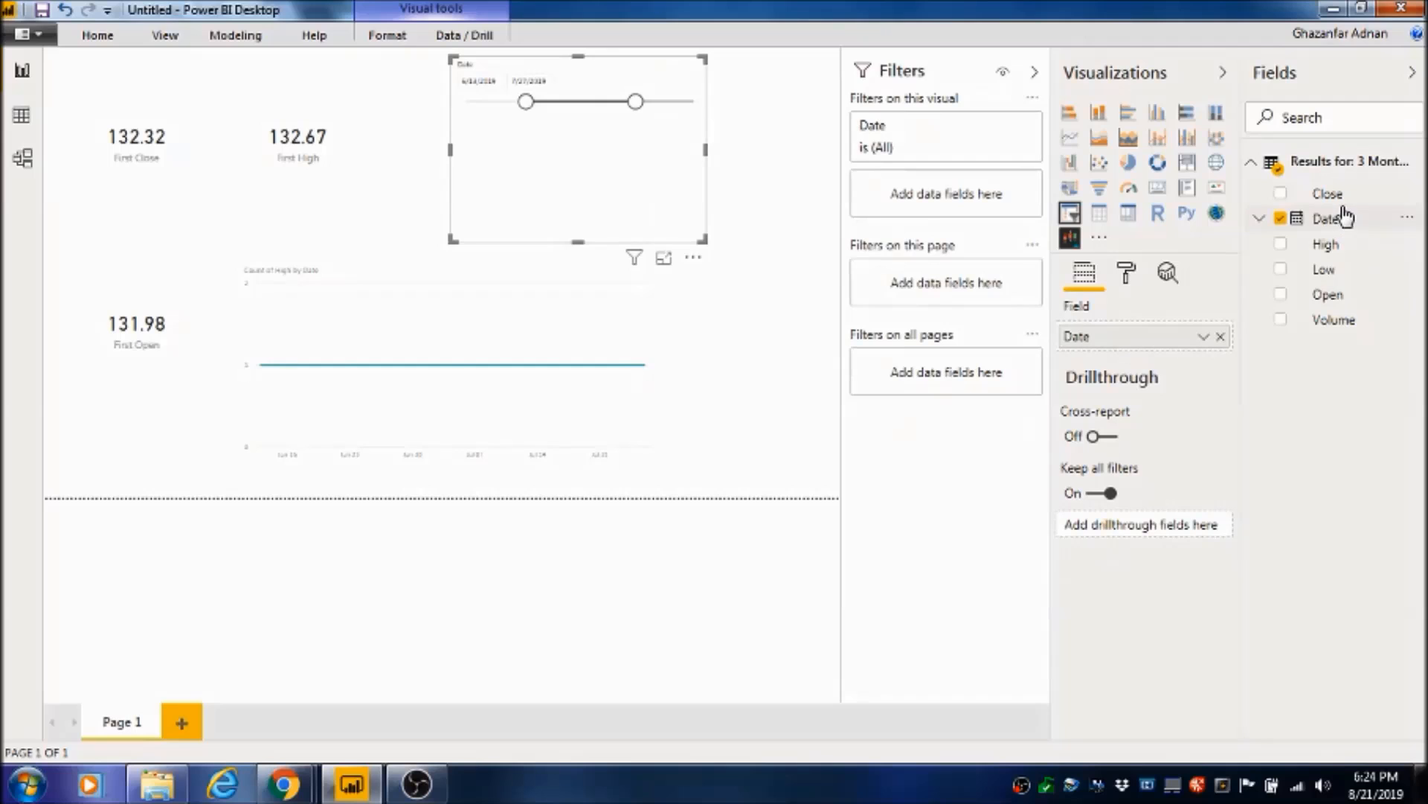
Try the Low field as an additional axis field on the line chart and remove it
click(456, 360)
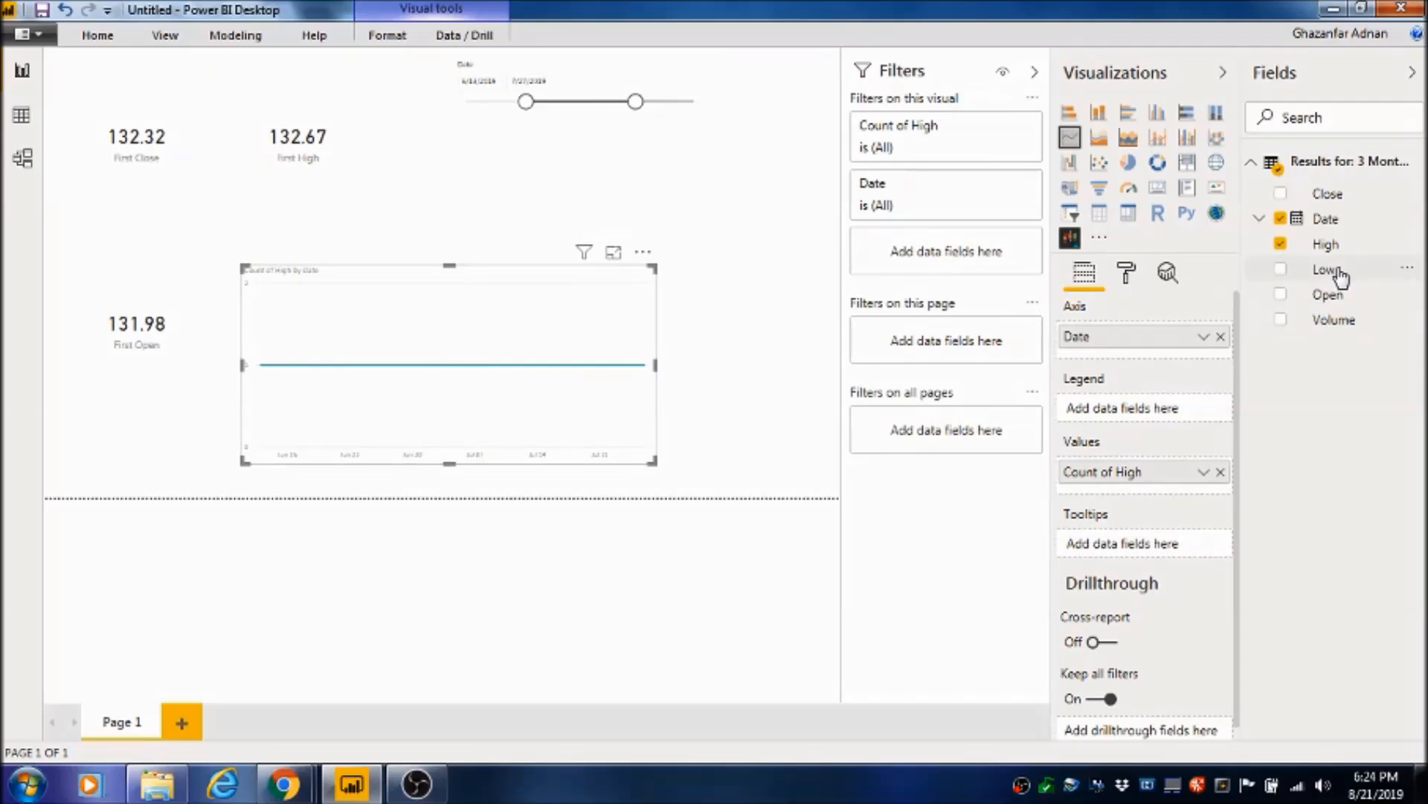
drag(1347, 274, 1151, 349)
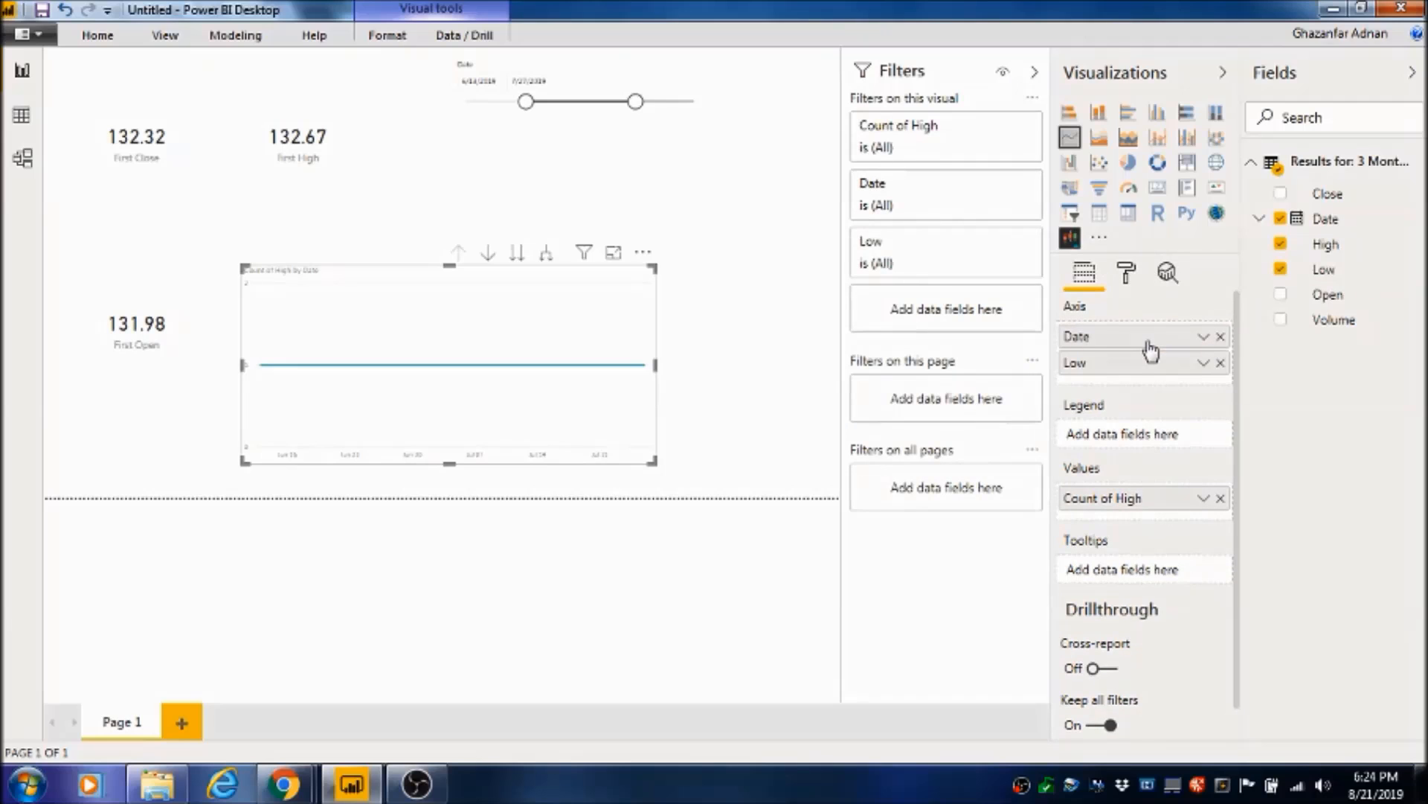
click(1221, 364)
Replace the line chart's plain Date axis with the Date hierarchy of Year, Quarter, Month and Day
click(1220, 336)
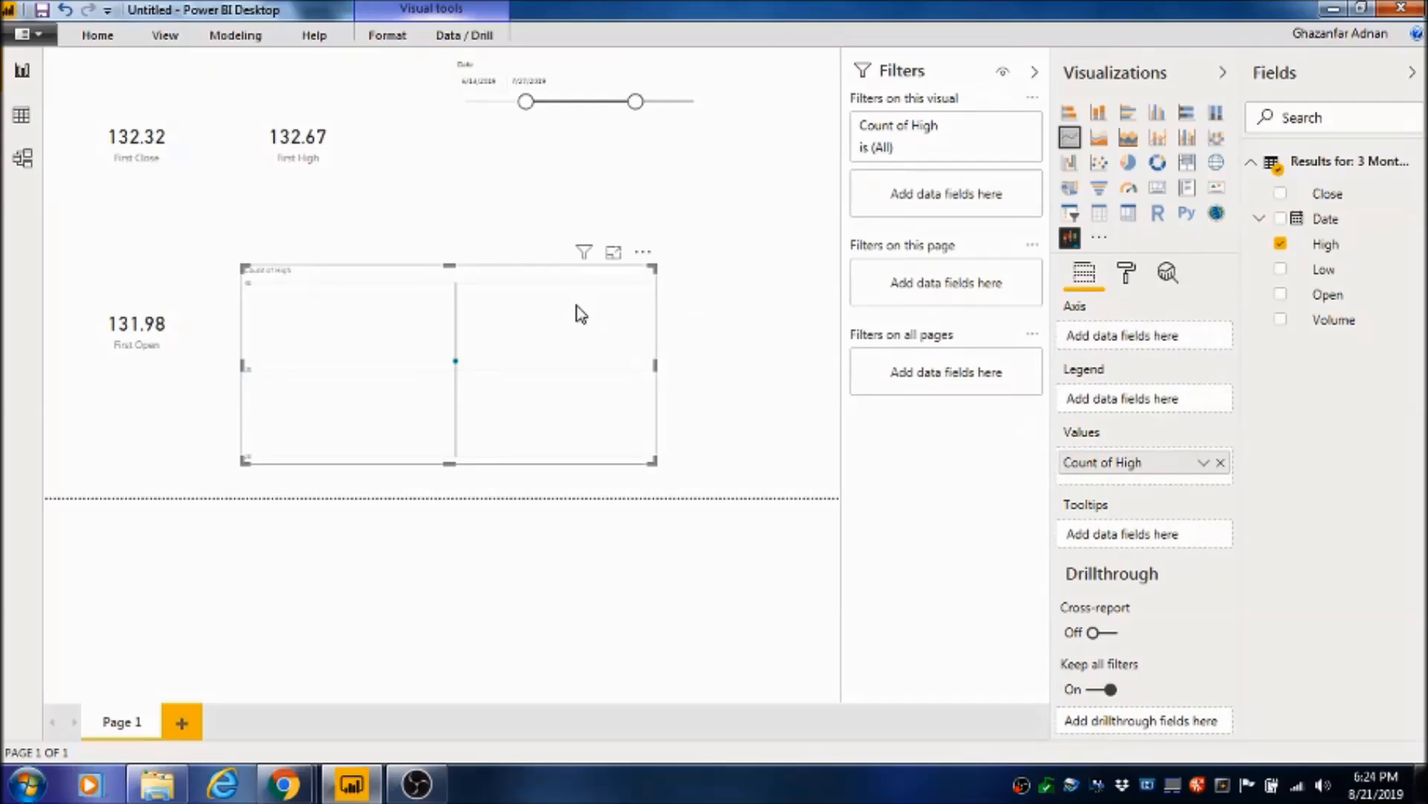
mouse_move(457, 364)
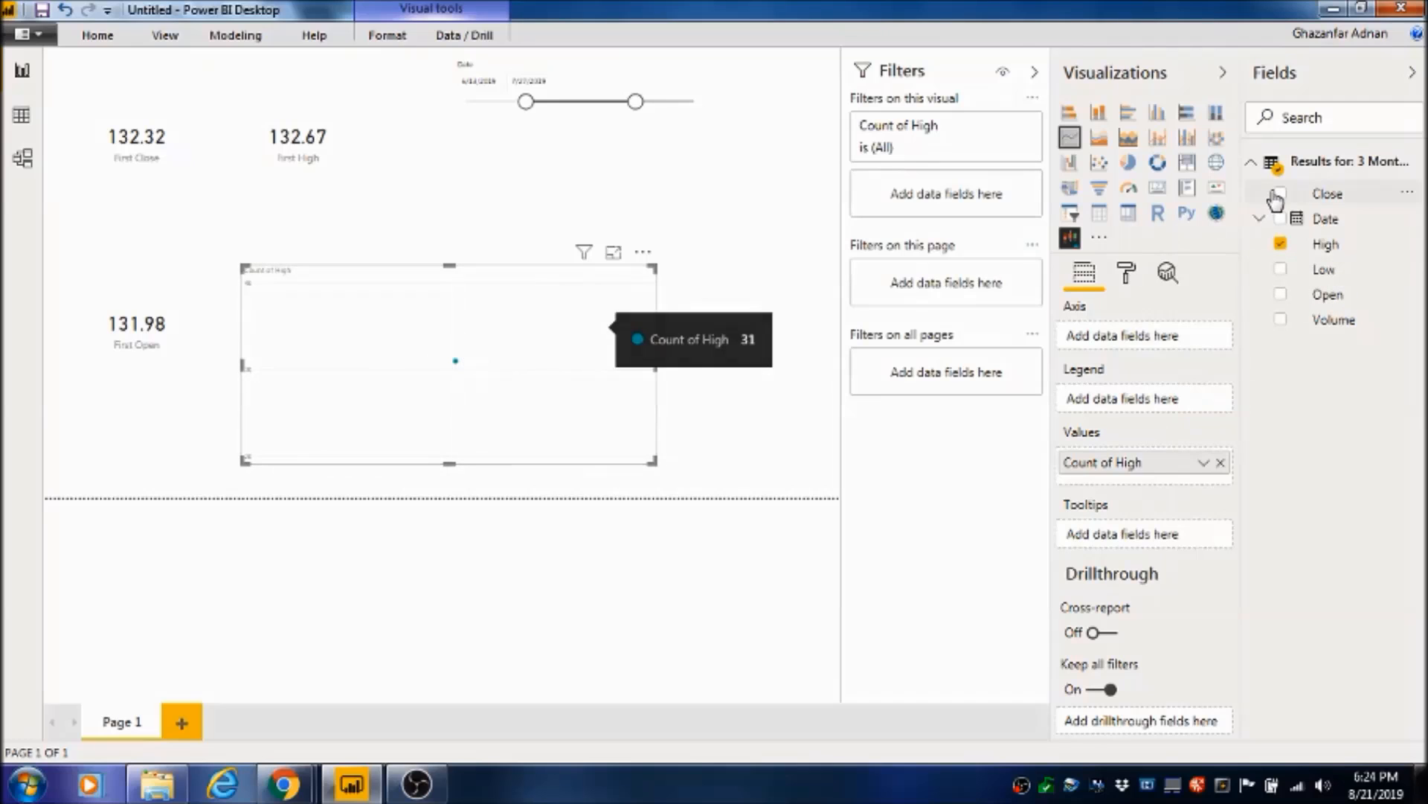
drag(1326, 218, 1130, 336)
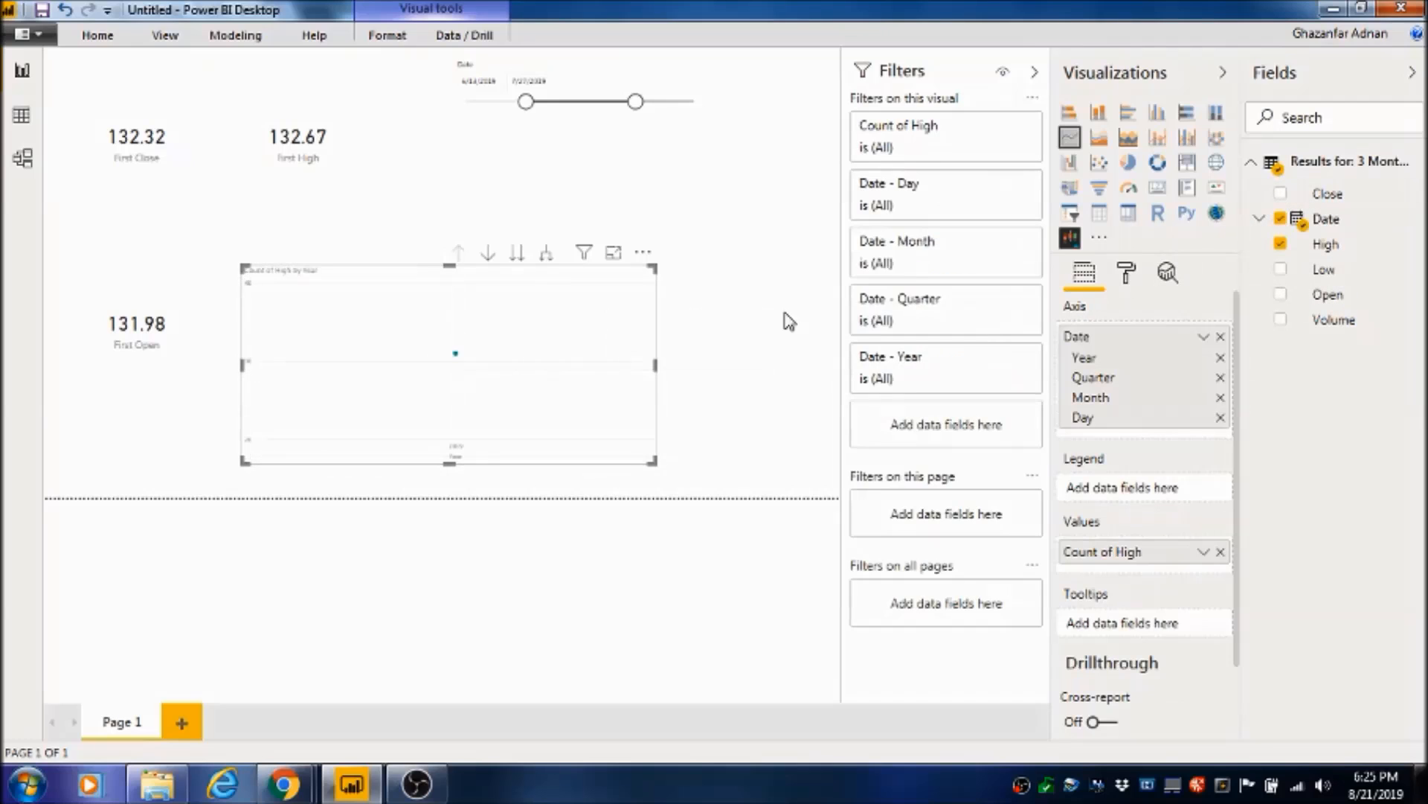
mouse_move(595, 343)
Narrow the Date slicer to 7/7/2019–7/18/2019, then drill the line chart down to day level and back to month
drag(526, 102, 612, 104)
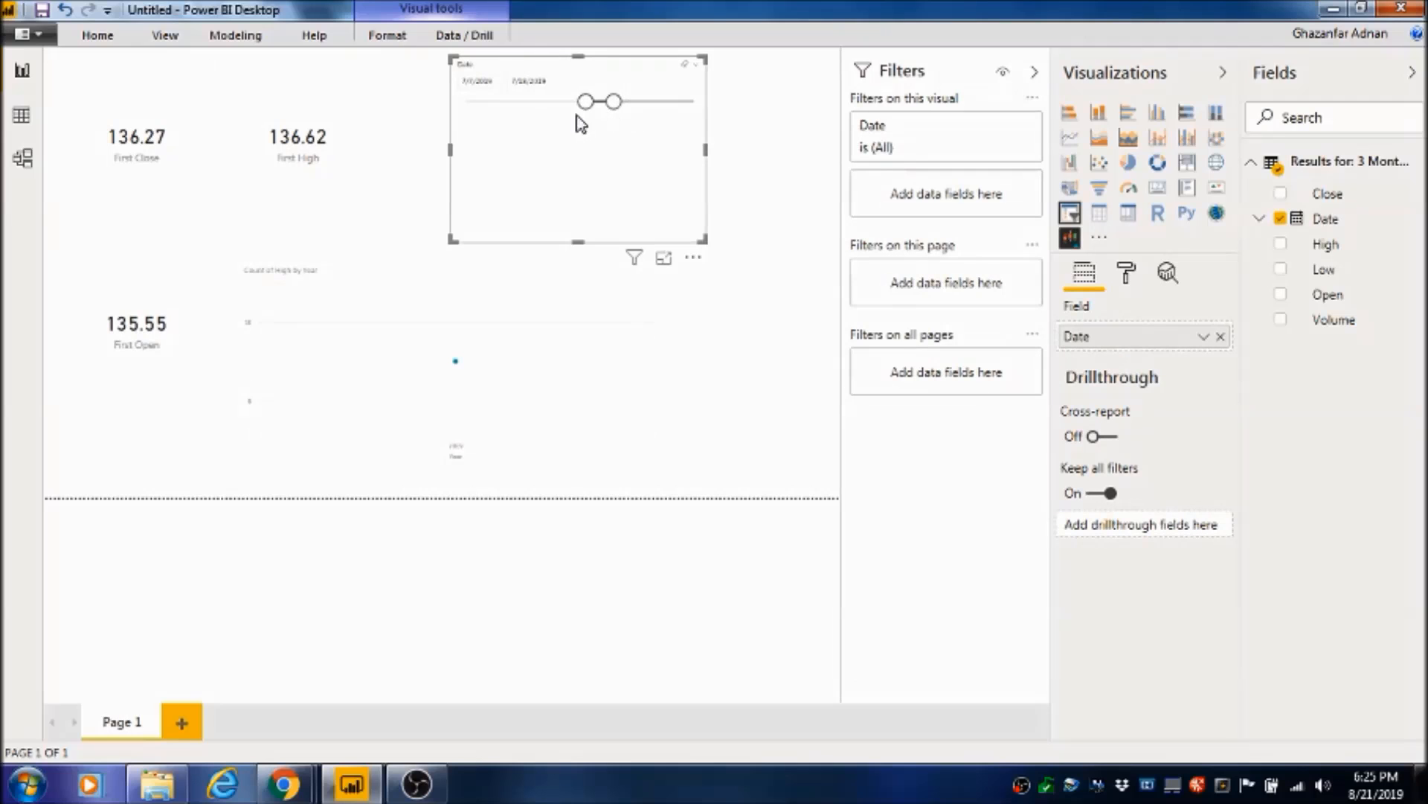
click(377, 418)
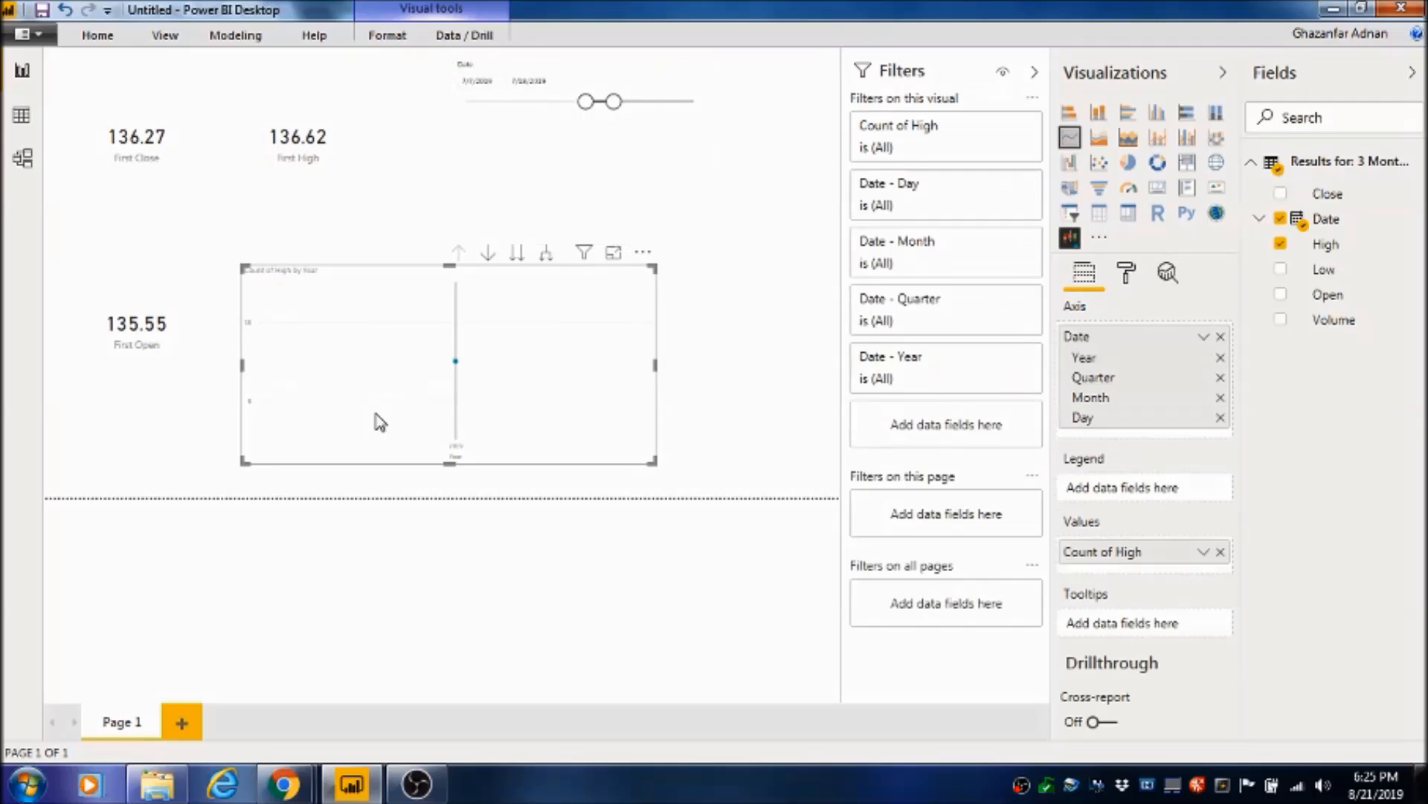
click(522, 261)
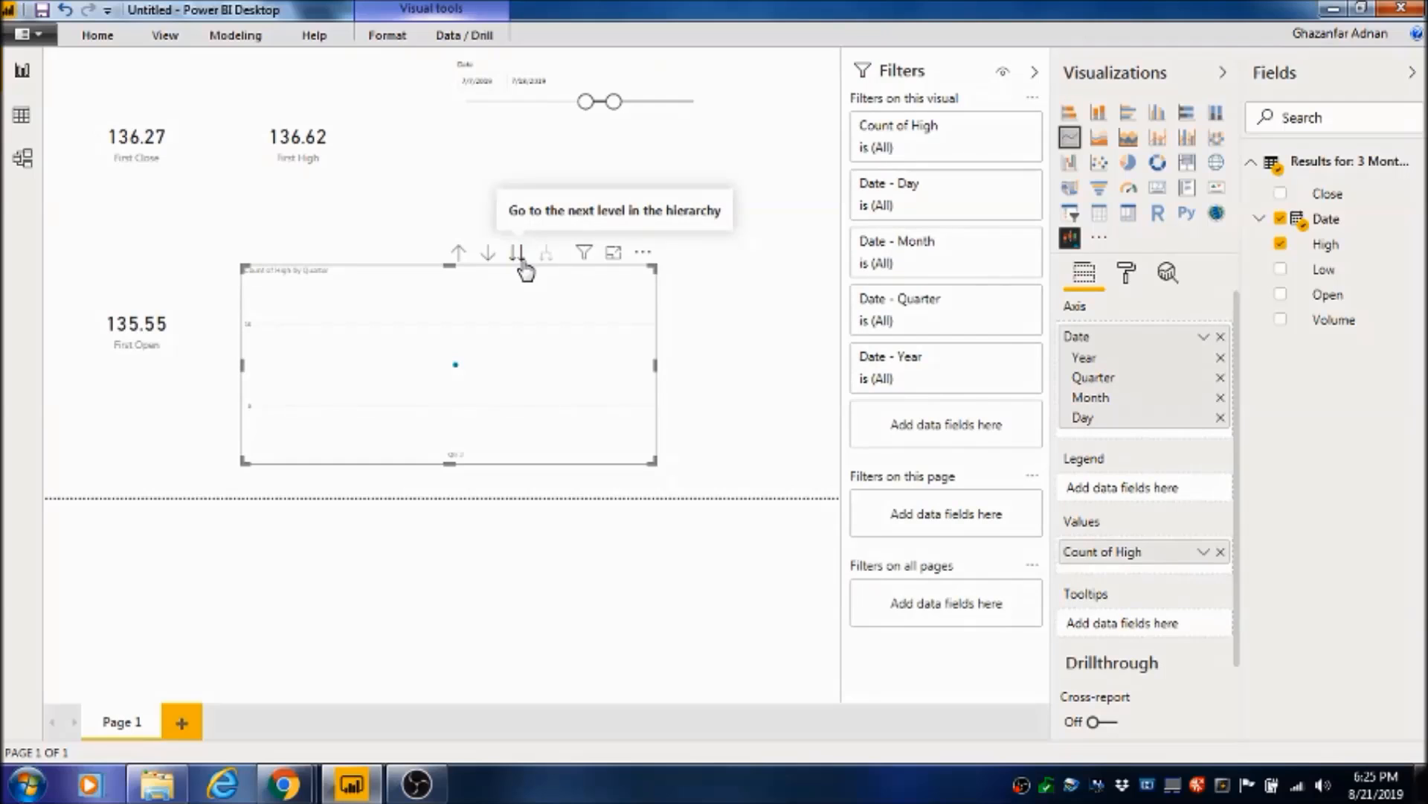
click(521, 260)
click(515, 258)
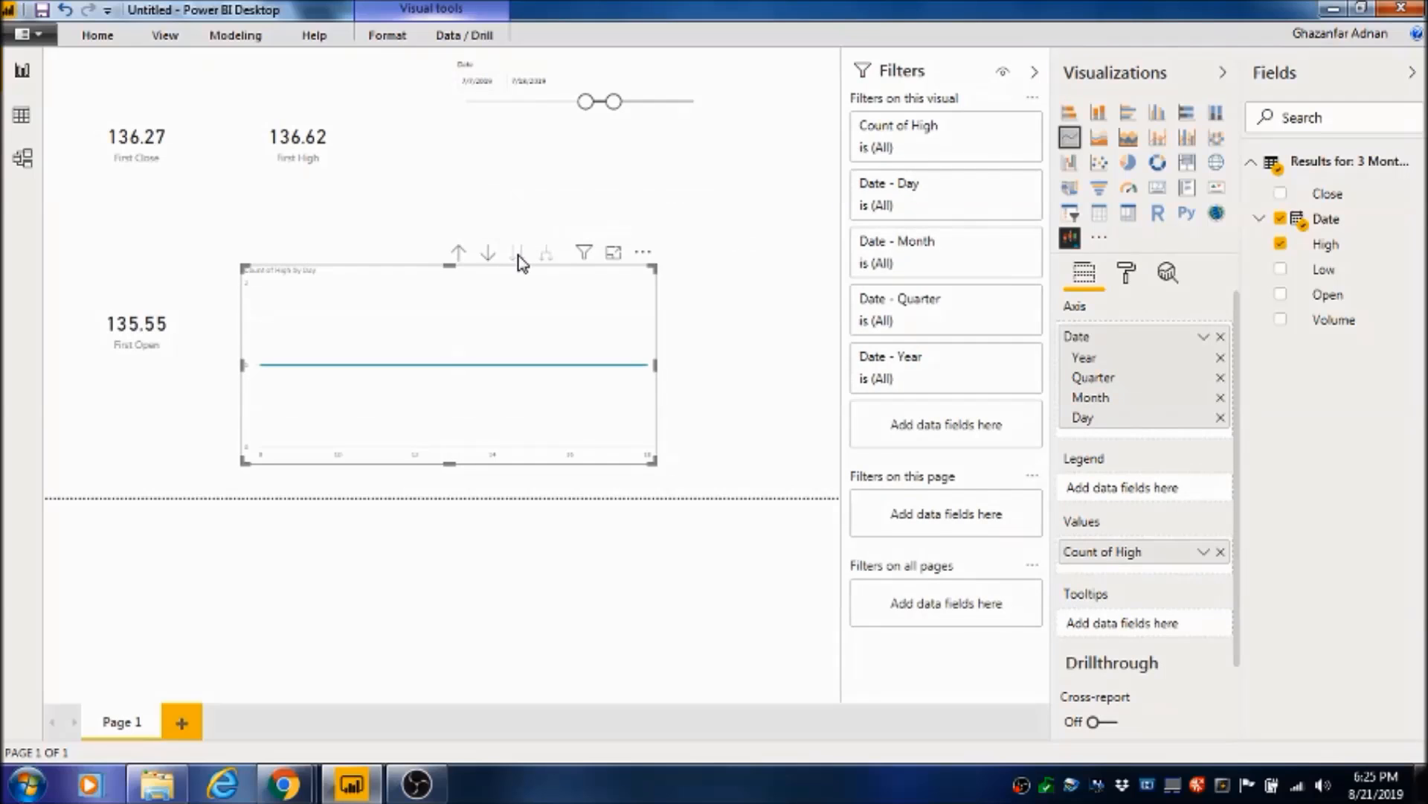
click(461, 254)
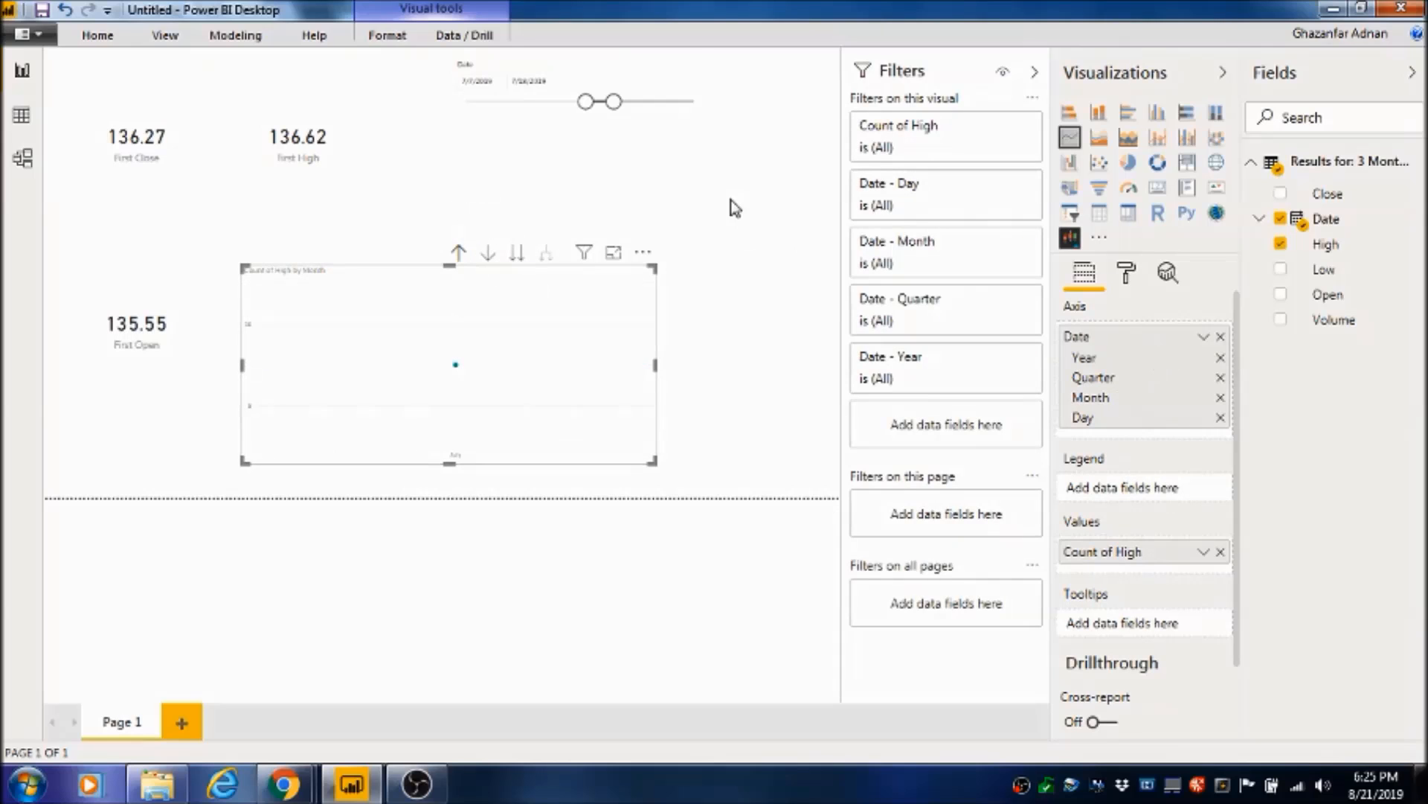
Set the Date slicer's start to 6/1/2019, then drill the line chart down to day level and back up to year
drag(586, 102, 497, 128)
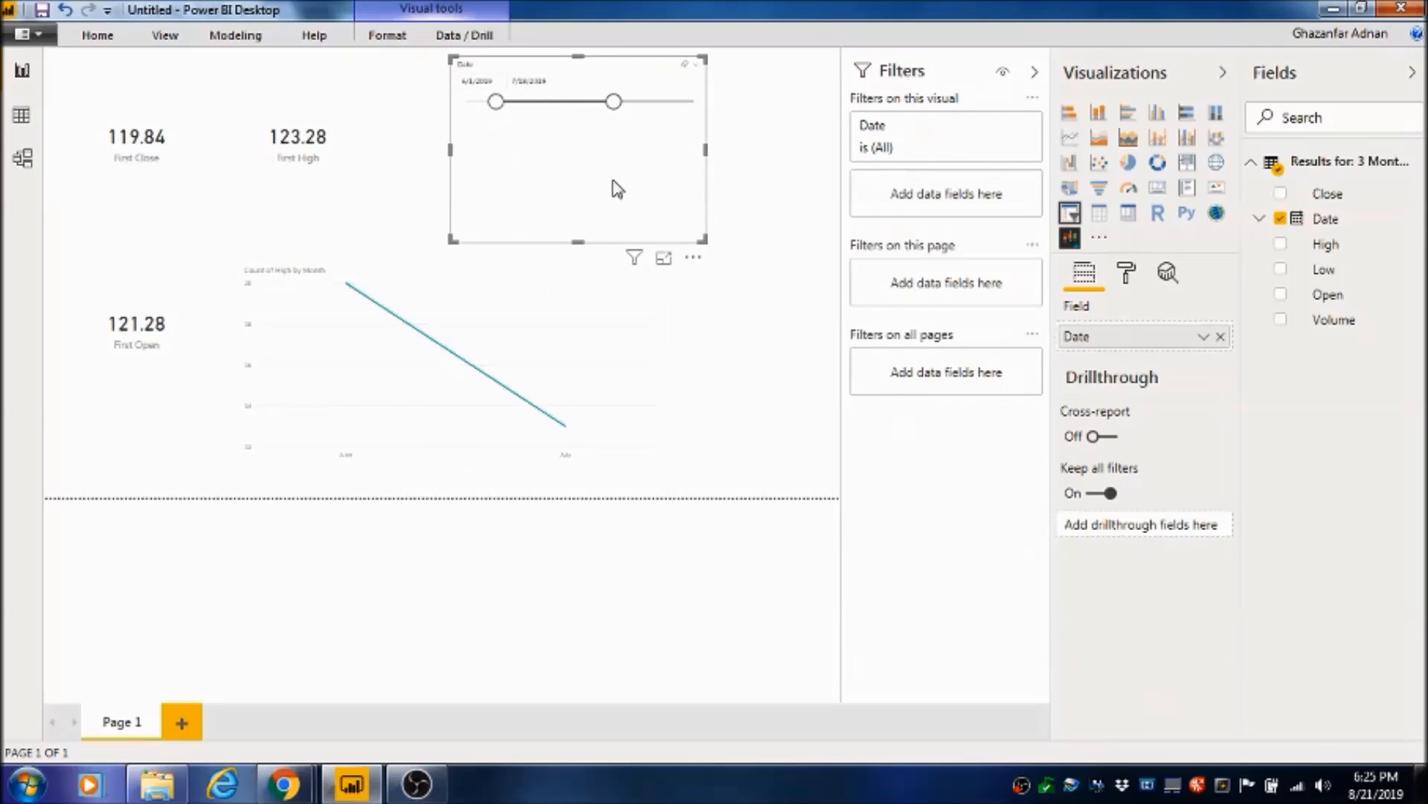
click(563, 328)
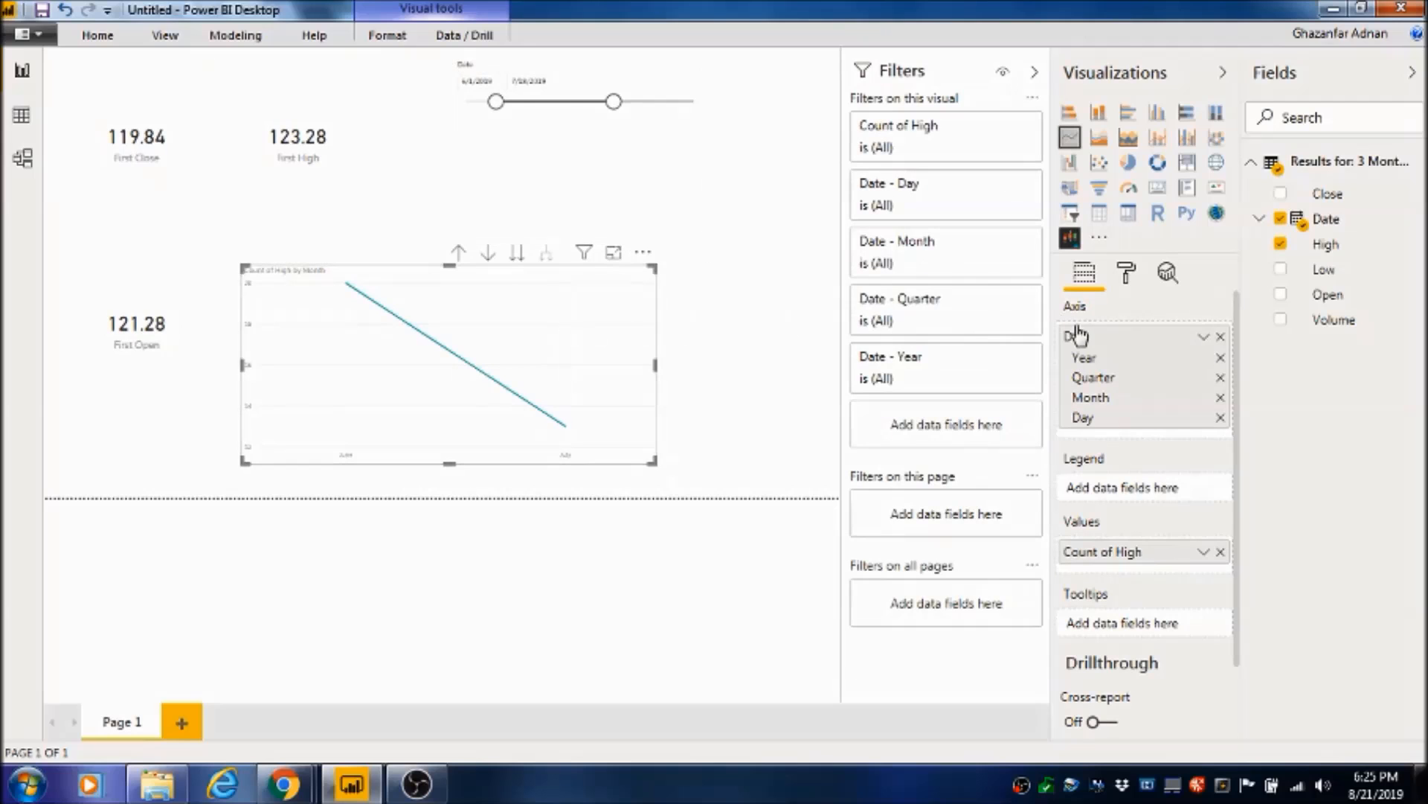
click(516, 257)
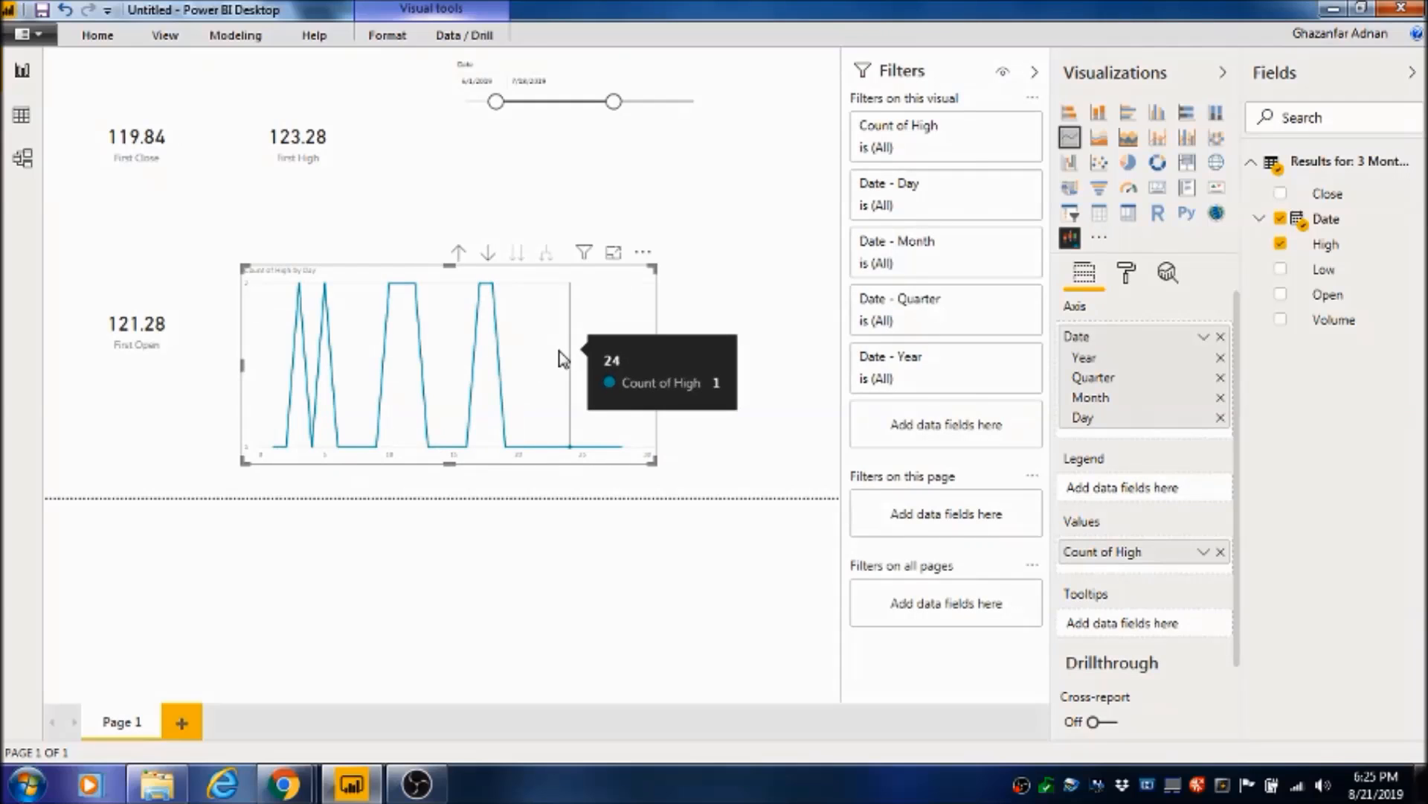
click(459, 253)
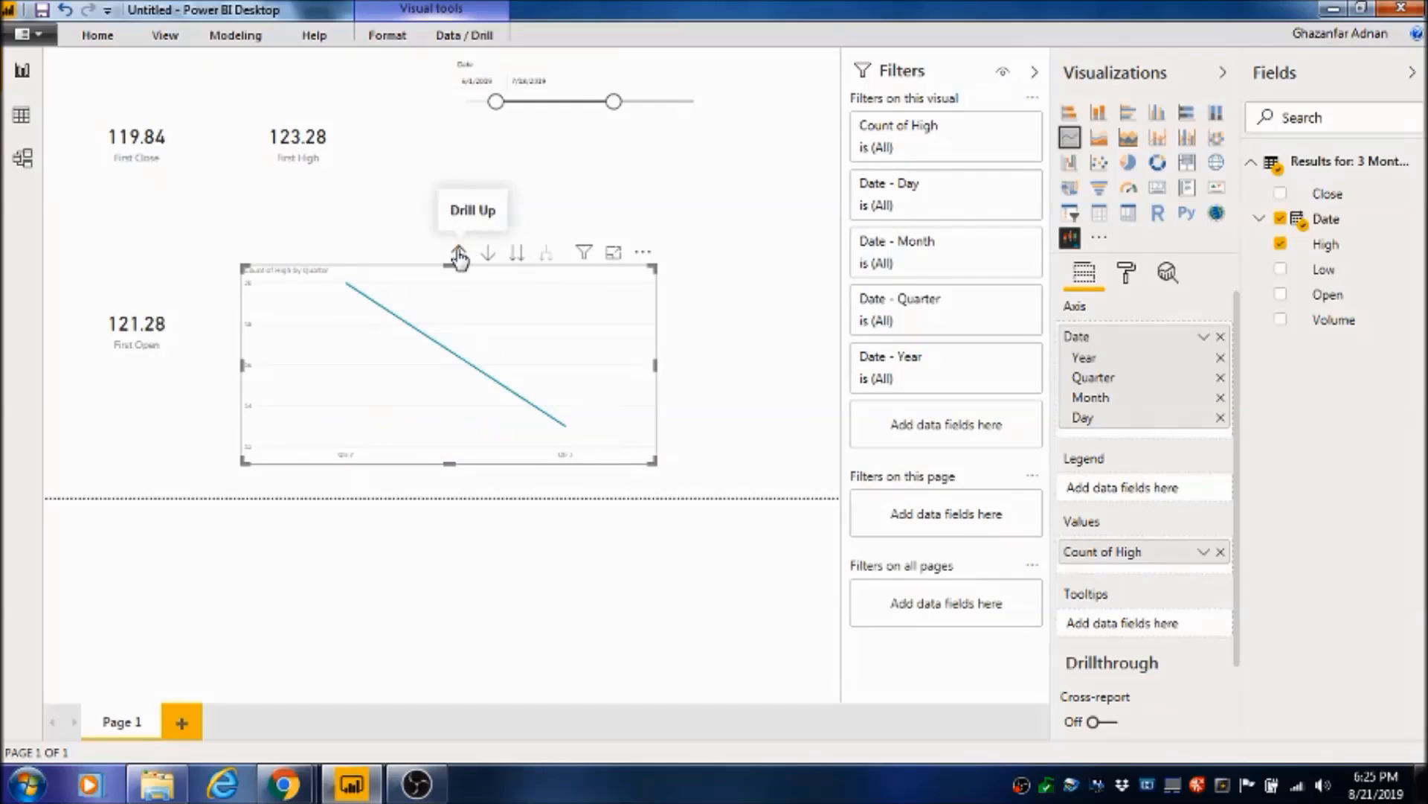
click(458, 255)
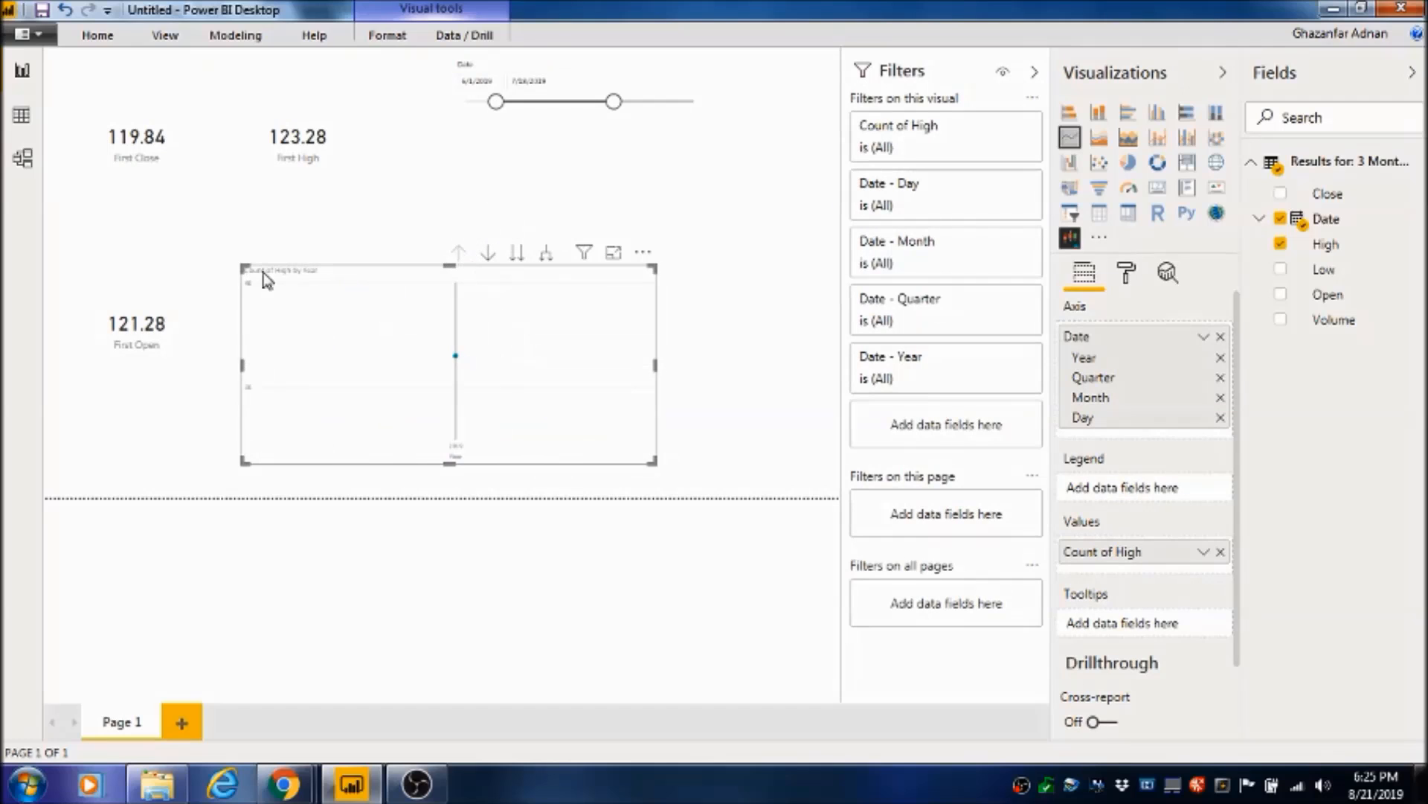
Browse the custom visuals in the Power BI Visuals marketplace and view the details of Ultimate Waterfall
click(96, 35)
click(759, 114)
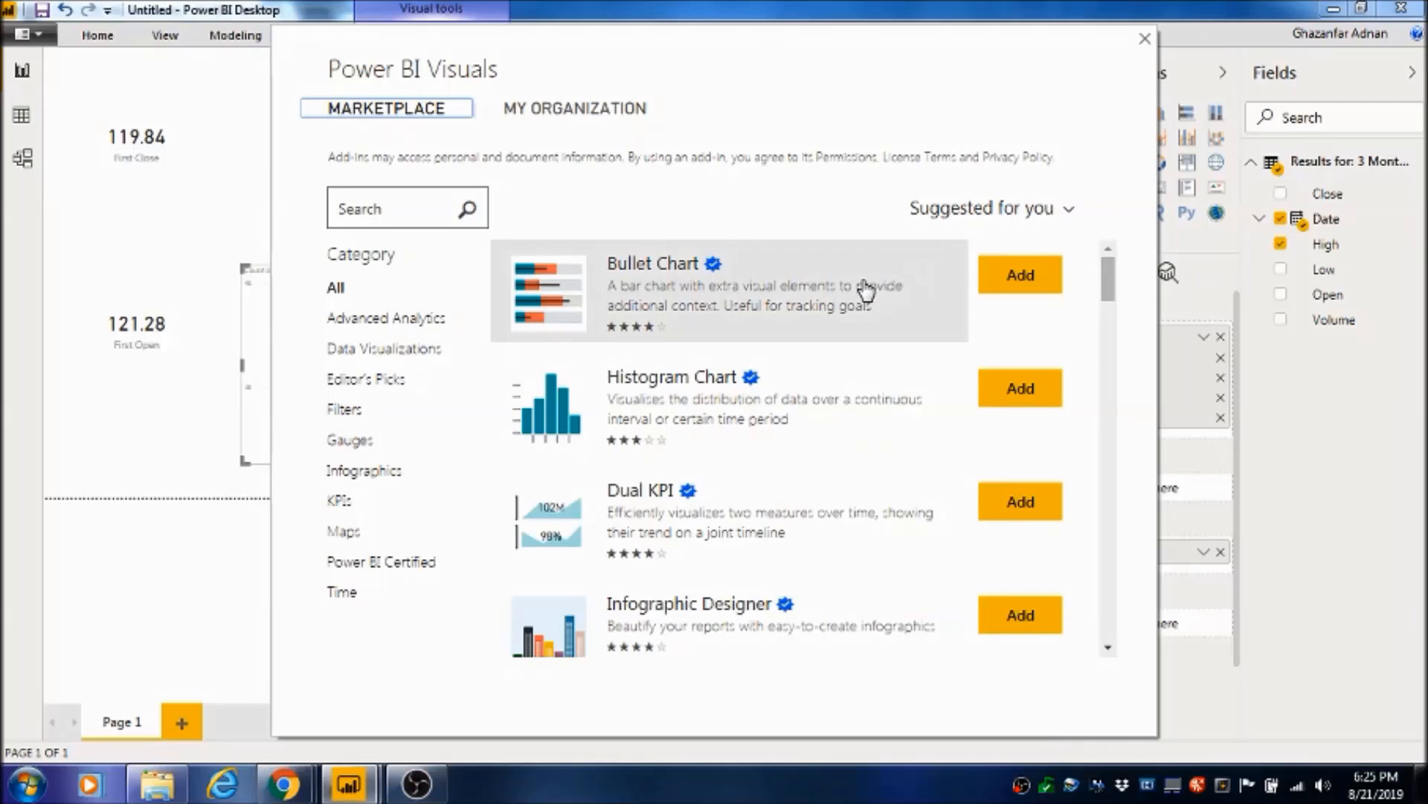
scroll(866, 290, down, 4)
scroll(751, 256, down, 8)
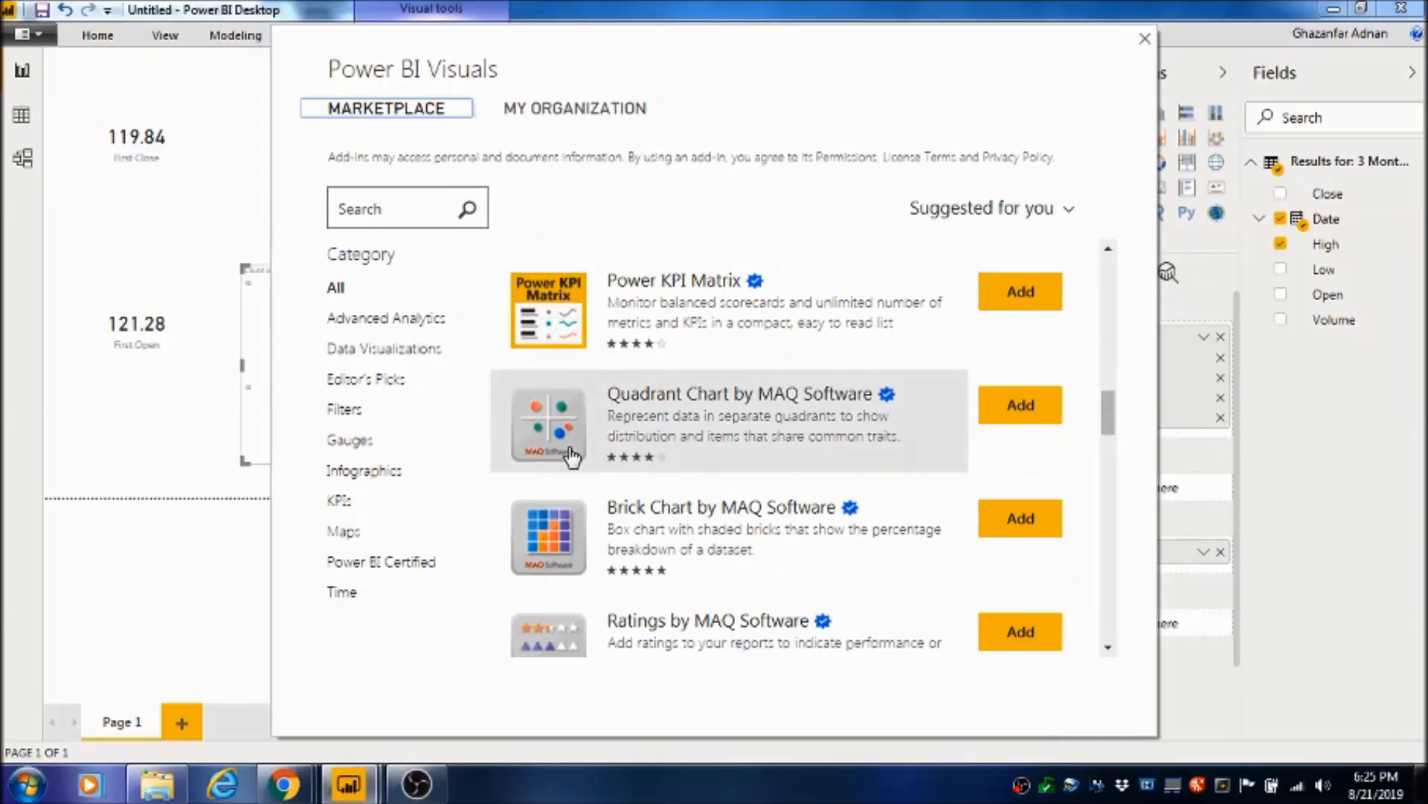
scroll(780, 359, down, 3)
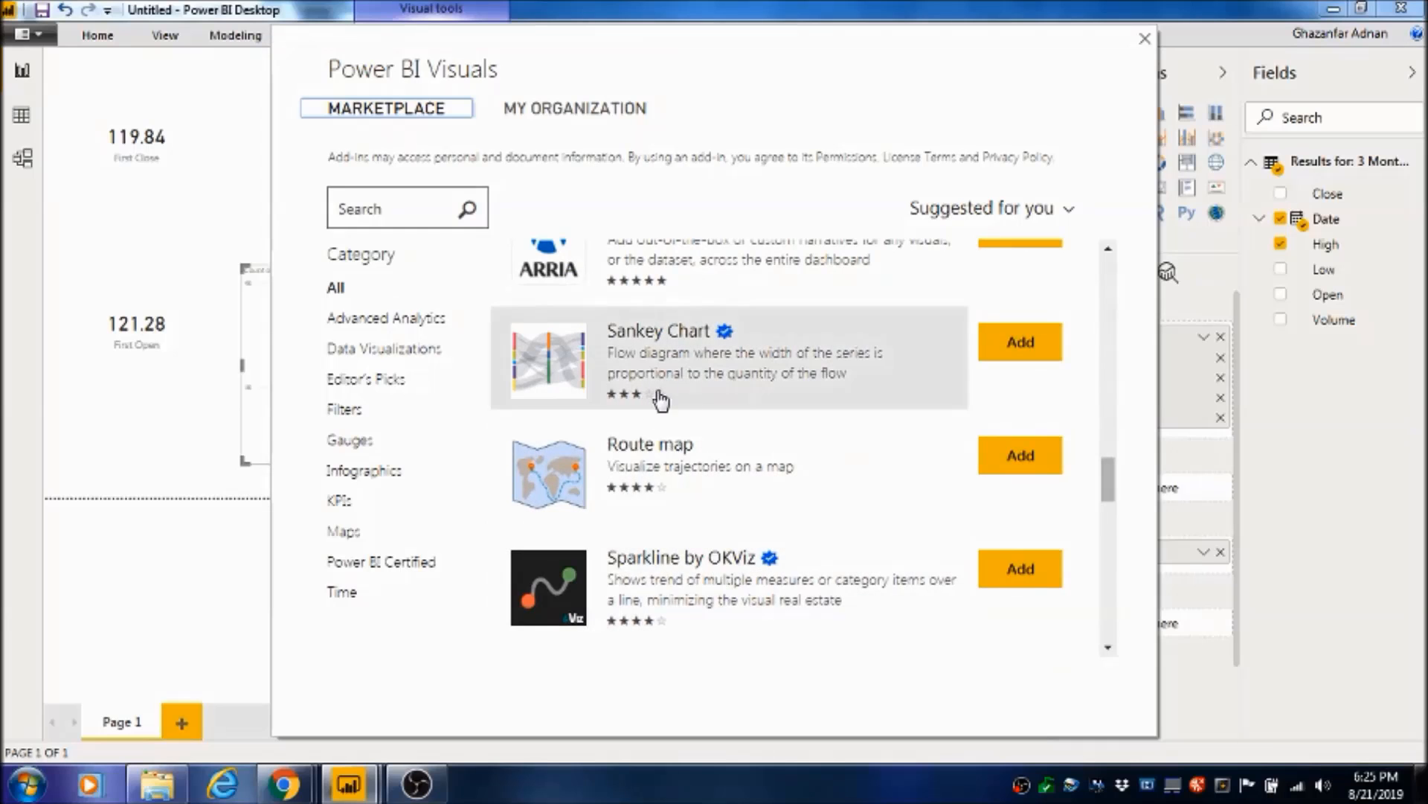
scroll(754, 363, up, 3)
scroll(754, 364, up, 3)
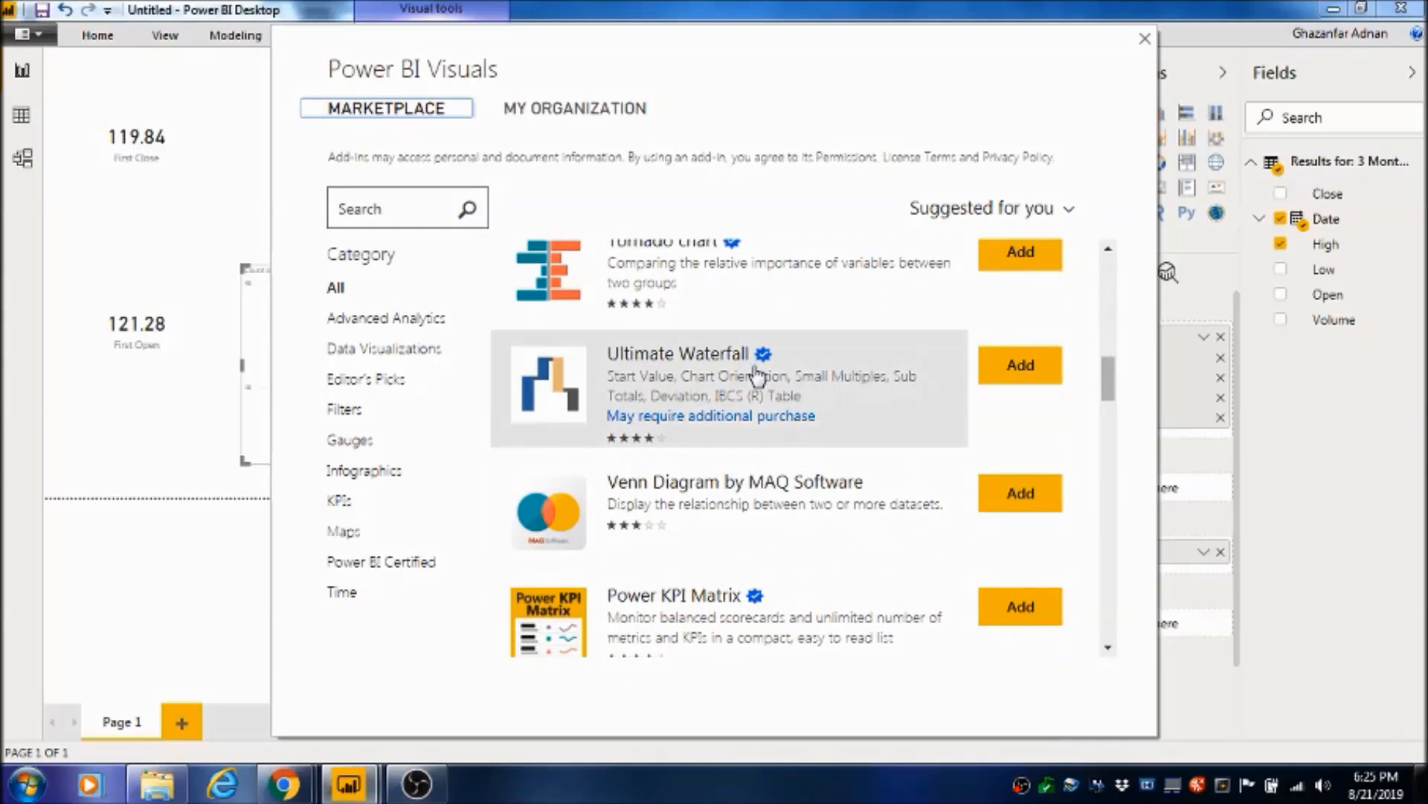
click(757, 374)
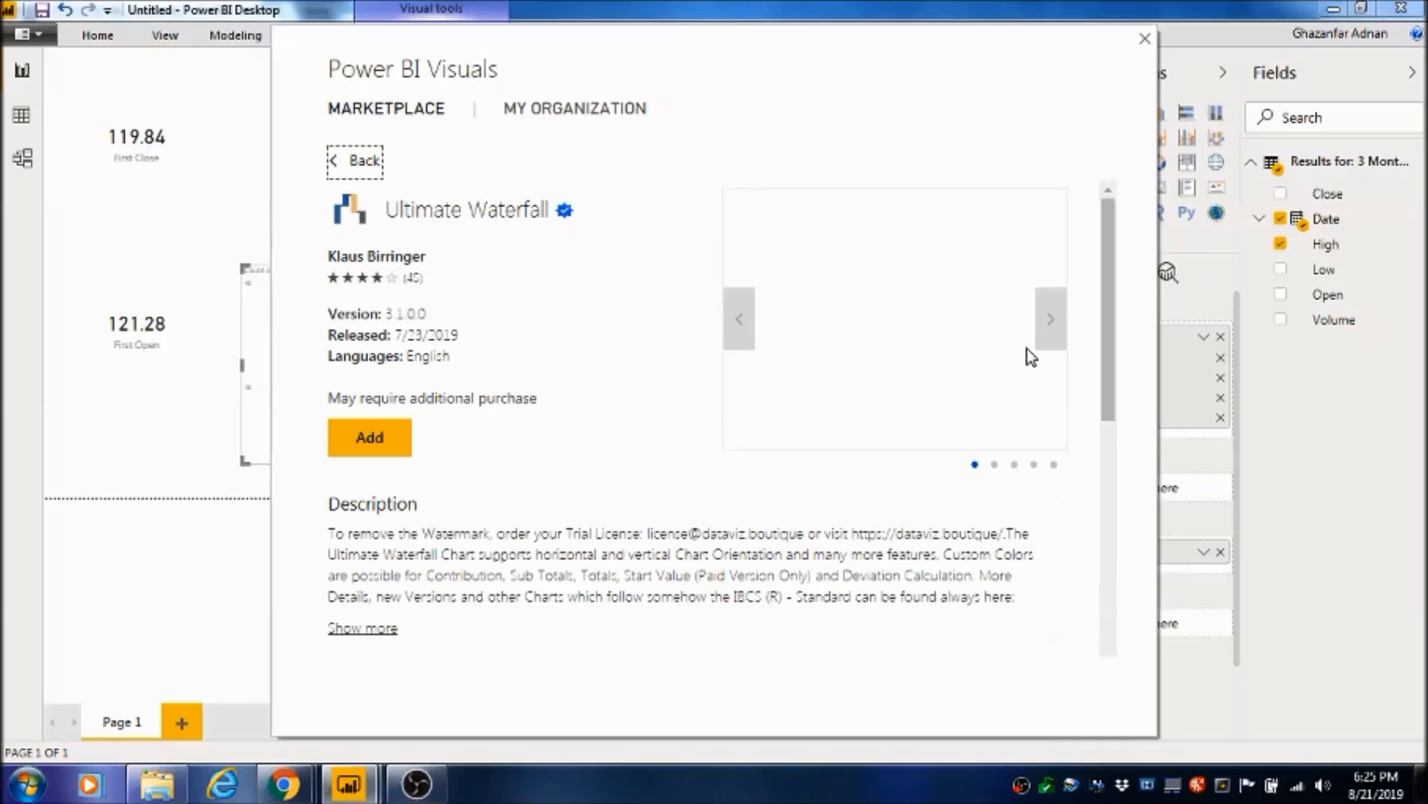
Look through the preview images of Ultimate Waterfall, then return to the list of marketplace visuals
click(1049, 324)
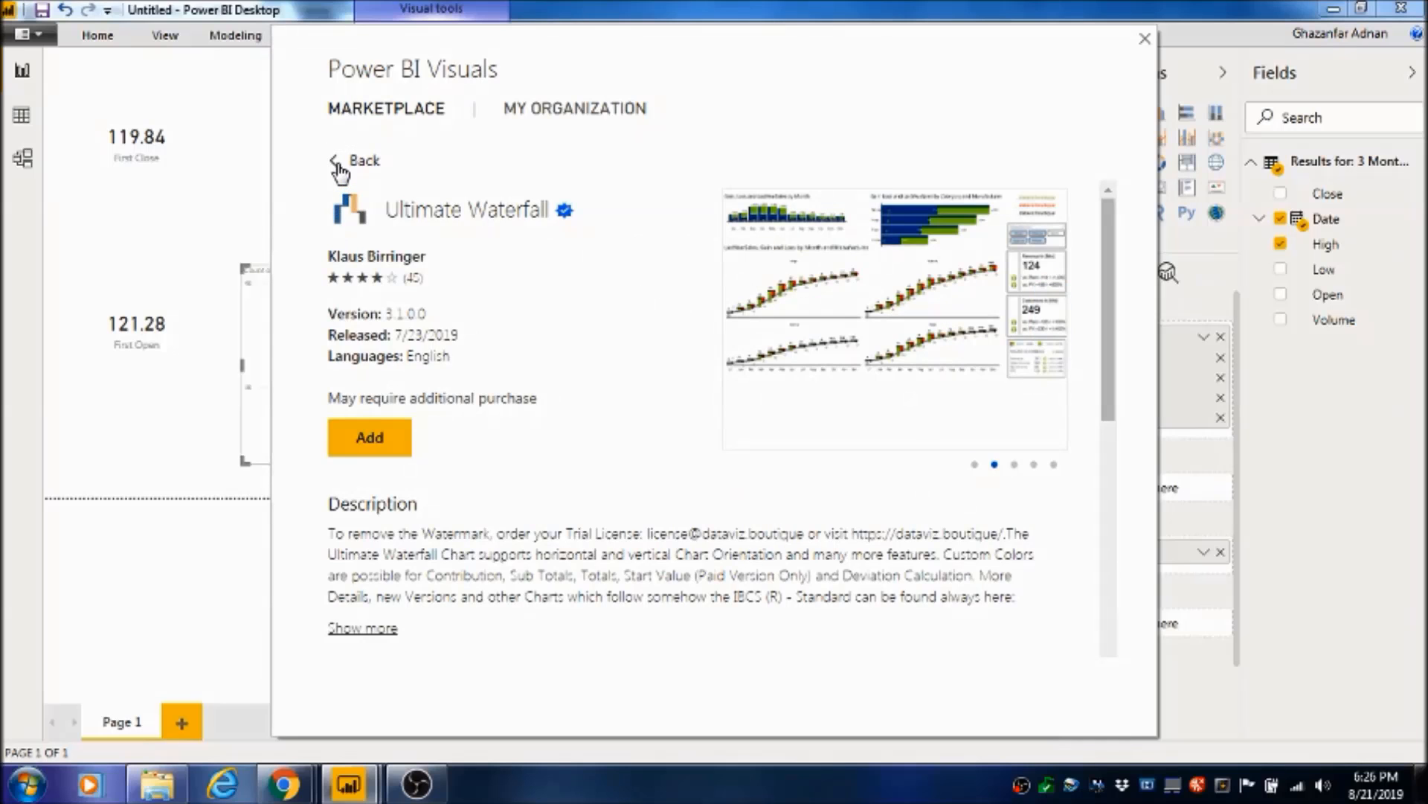
click(1055, 324)
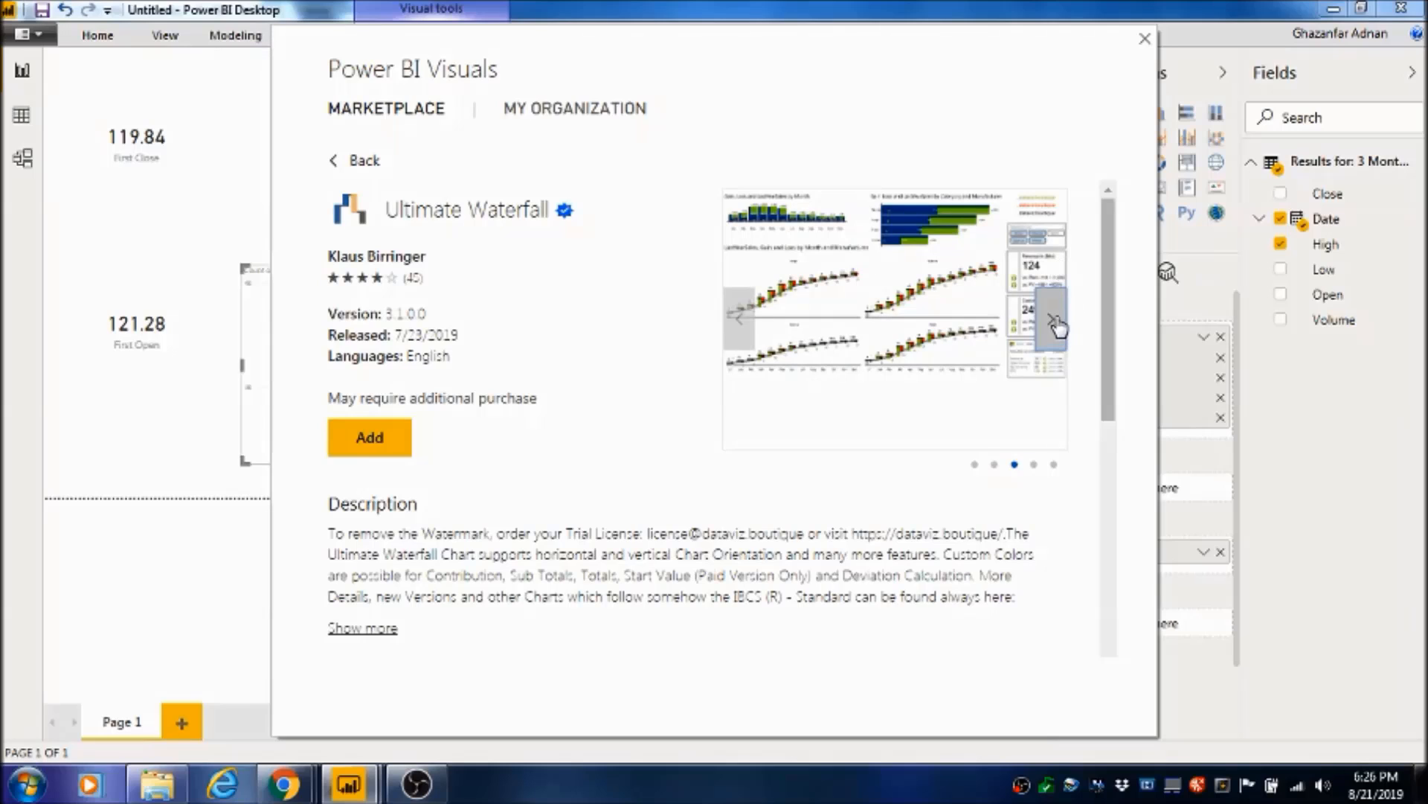
click(341, 164)
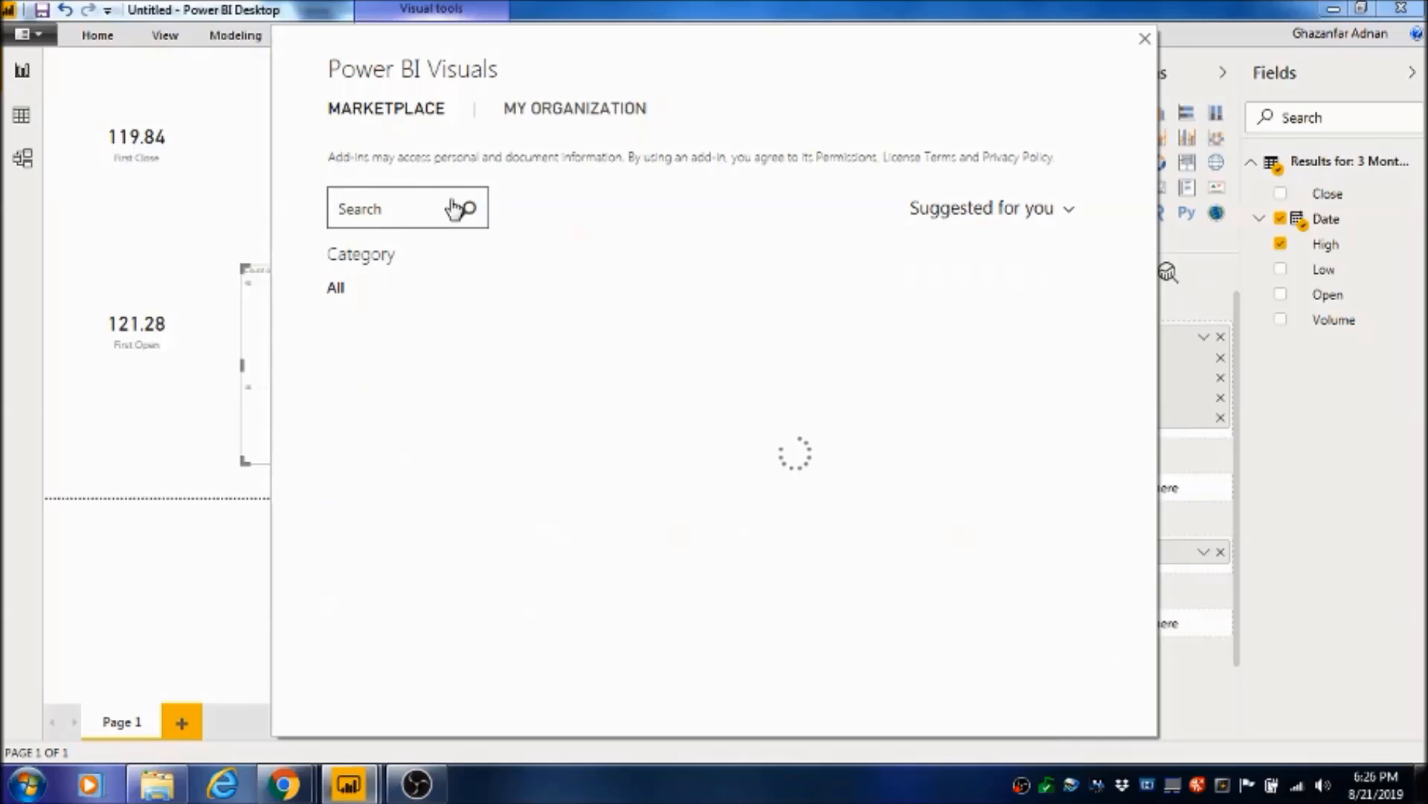
Search the visuals marketplace for "candlestick" and add Candlestick by OKViz to the report
click(422, 213)
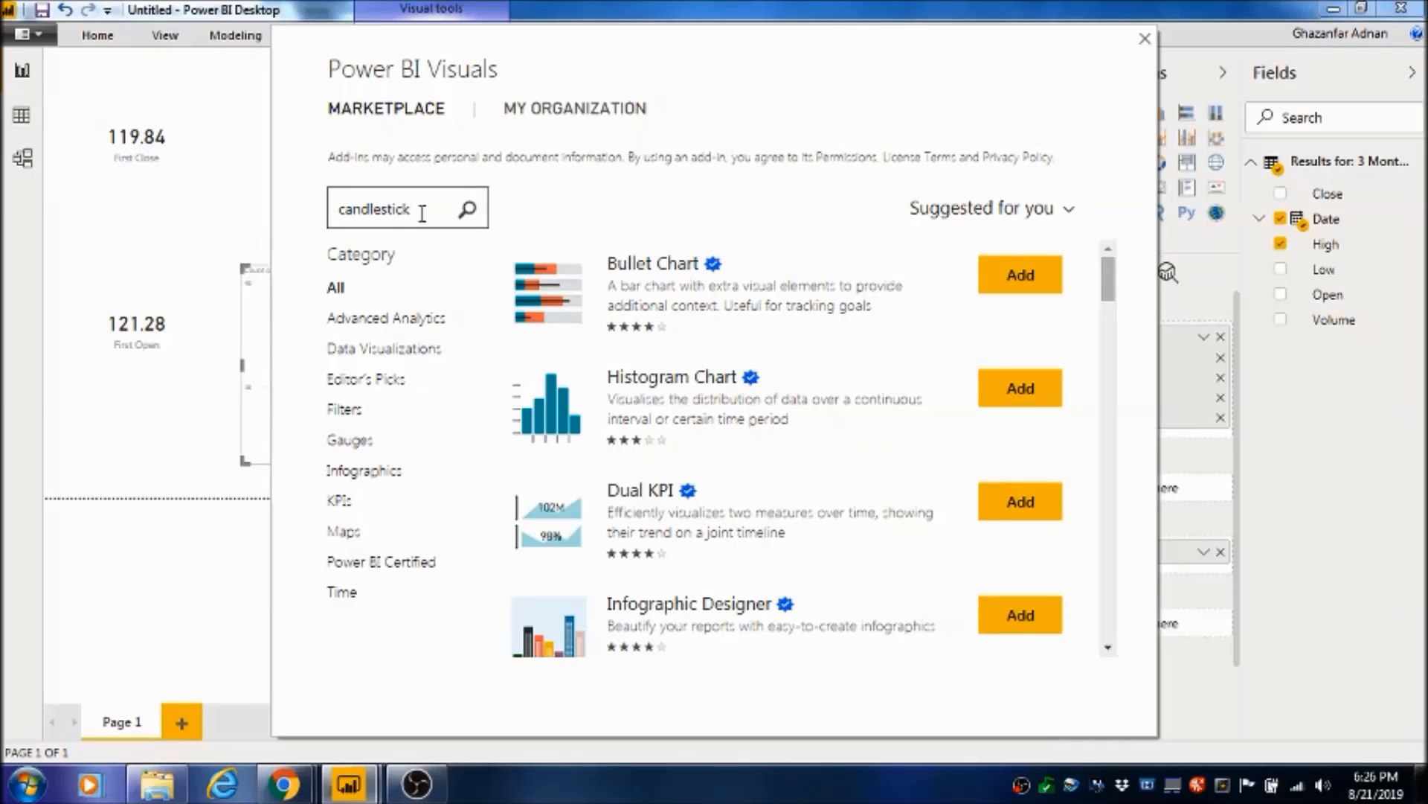
key(Return)
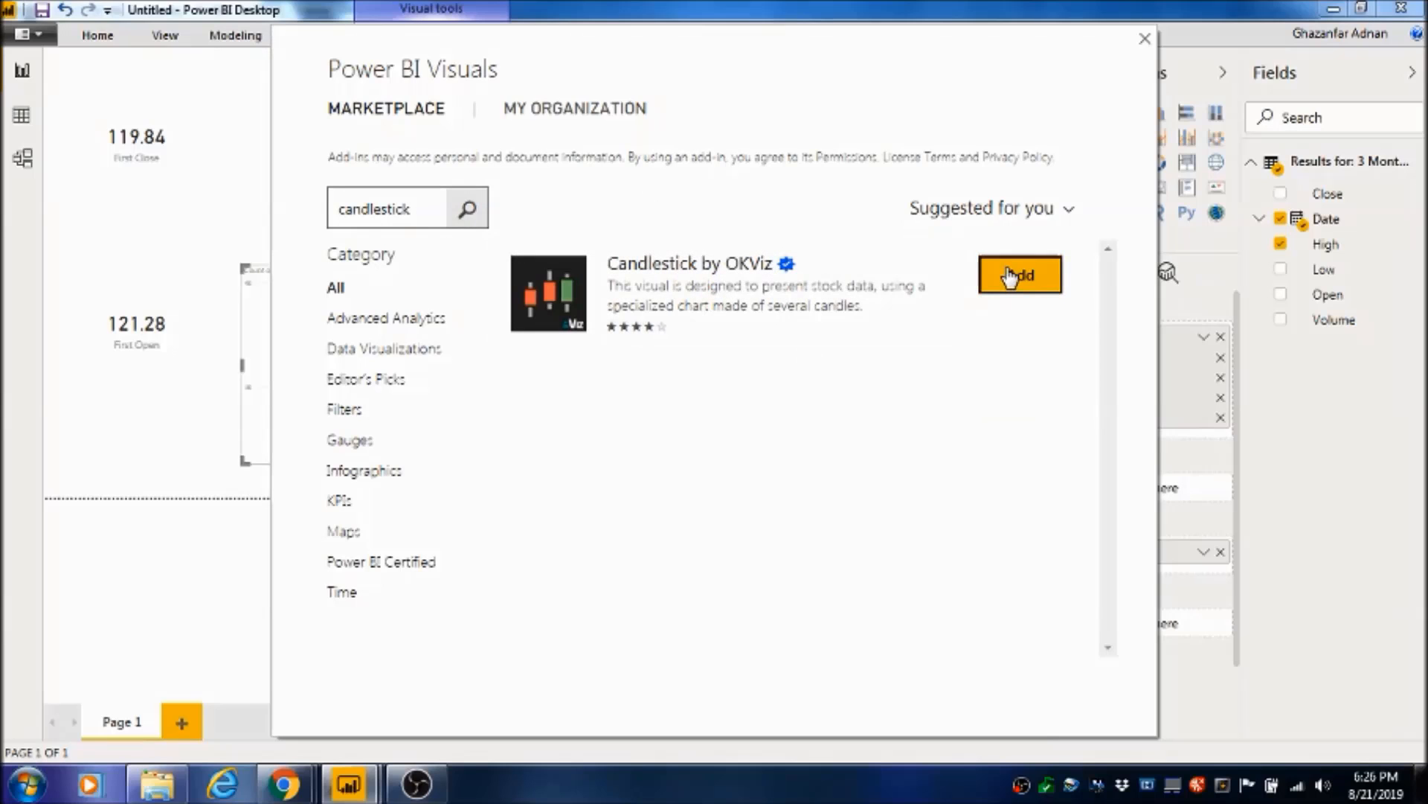
click(1146, 40)
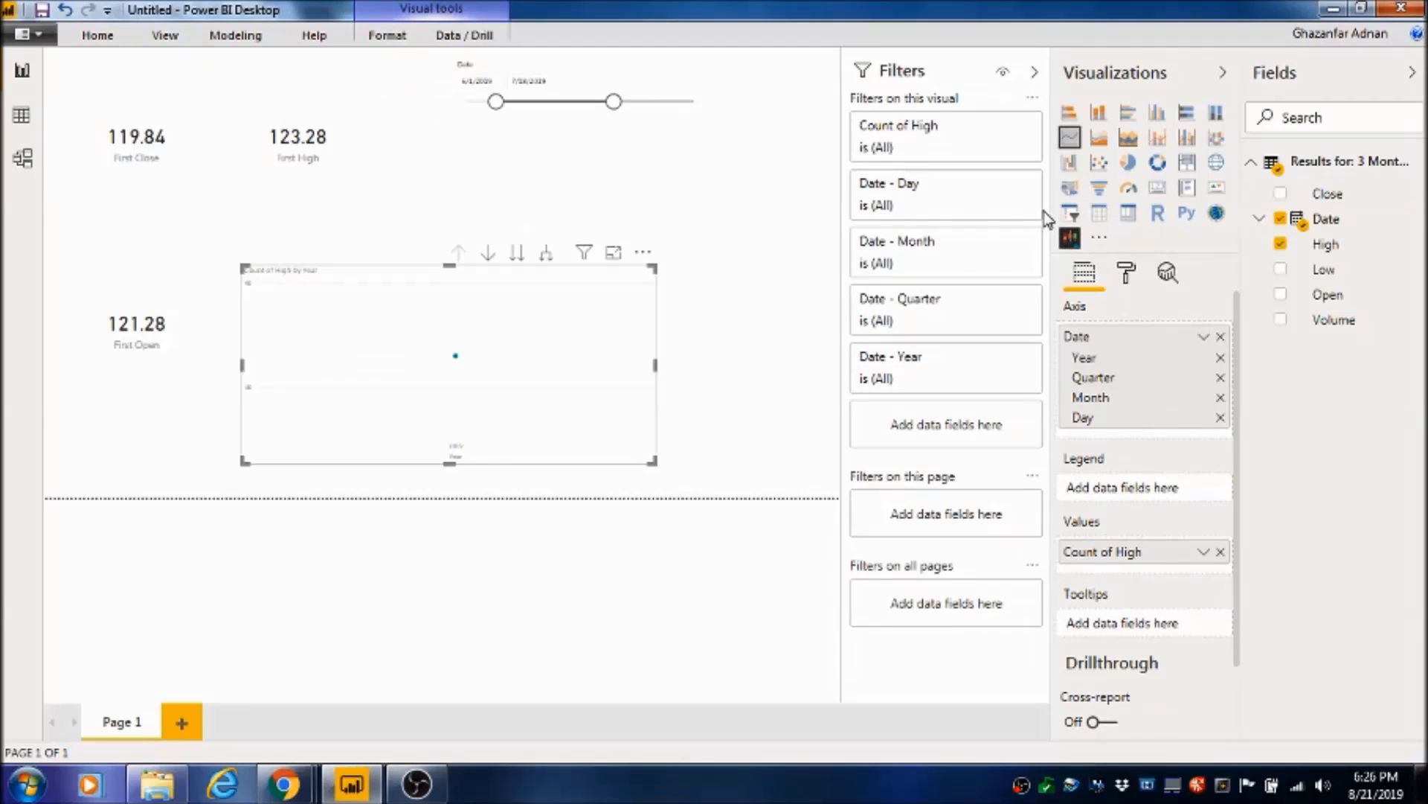
Replace the line chart with an empty Candlestick visual placed below the Date slicer, beside the First Open card
drag(574, 332, 459, 288)
key(Delete)
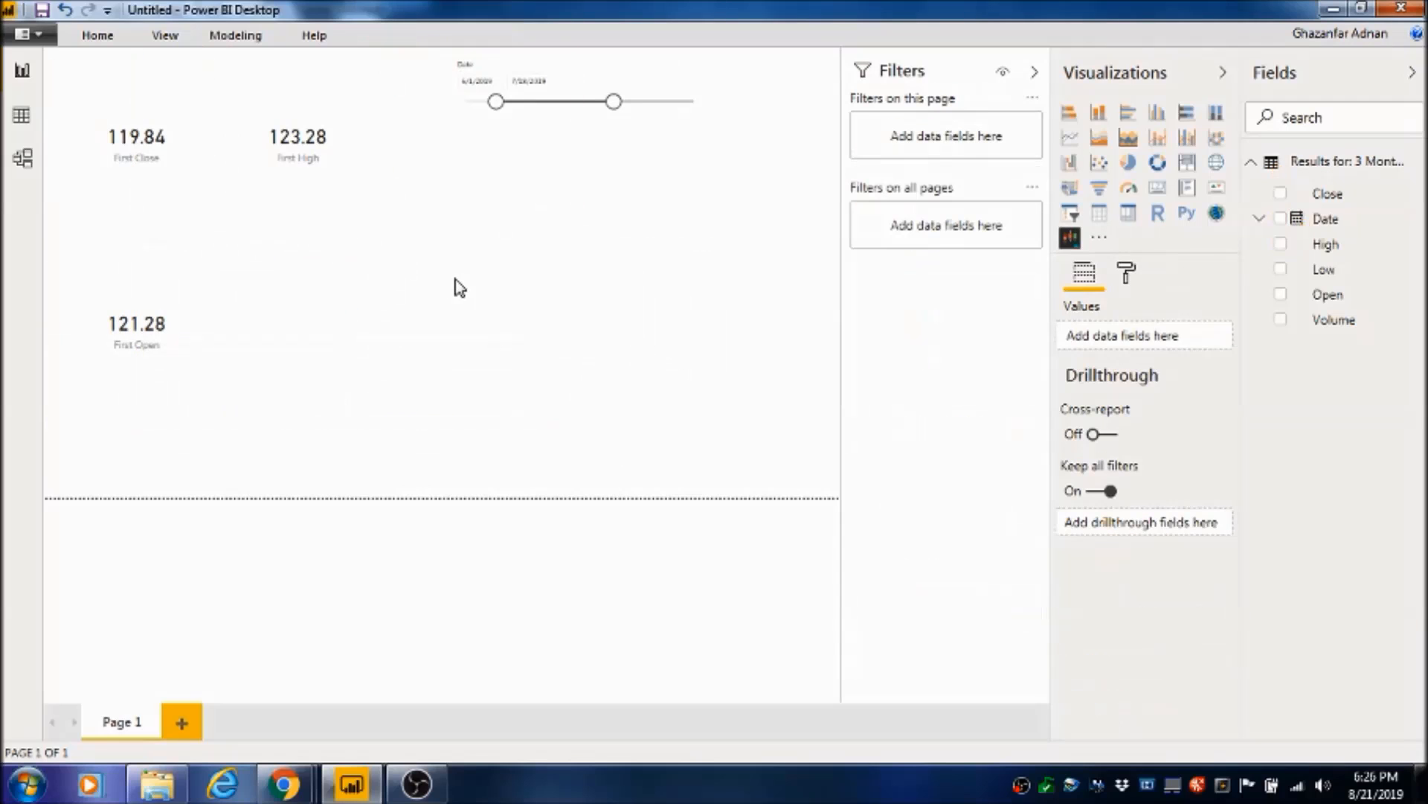
click(1069, 239)
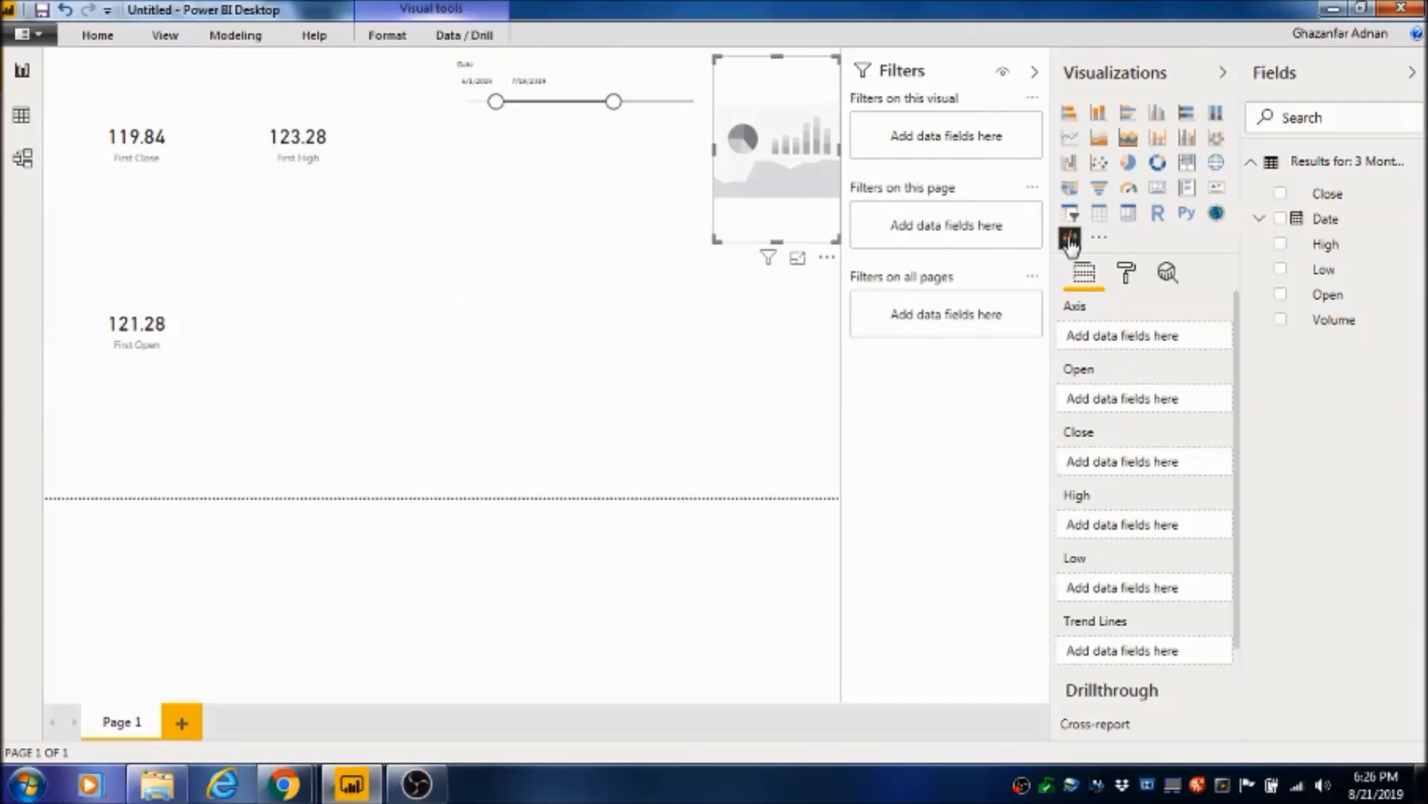
drag(710, 175, 366, 327)
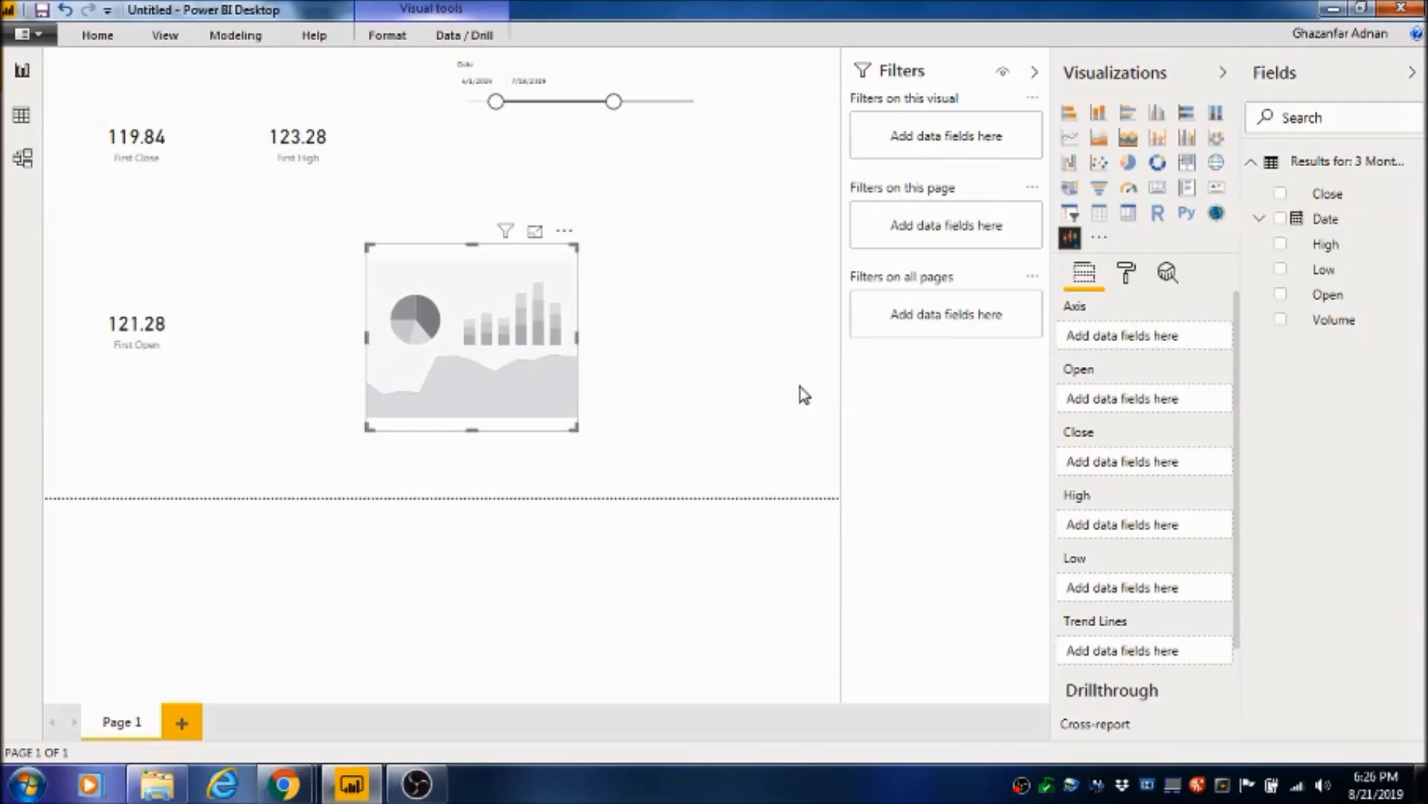
Assign Date to the candlestick chart's Axis and the High, Low, Open and Close fields to their matching roles
drag(1333, 223, 1203, 353)
drag(1361, 246, 1167, 607)
drag(1321, 272, 1152, 677)
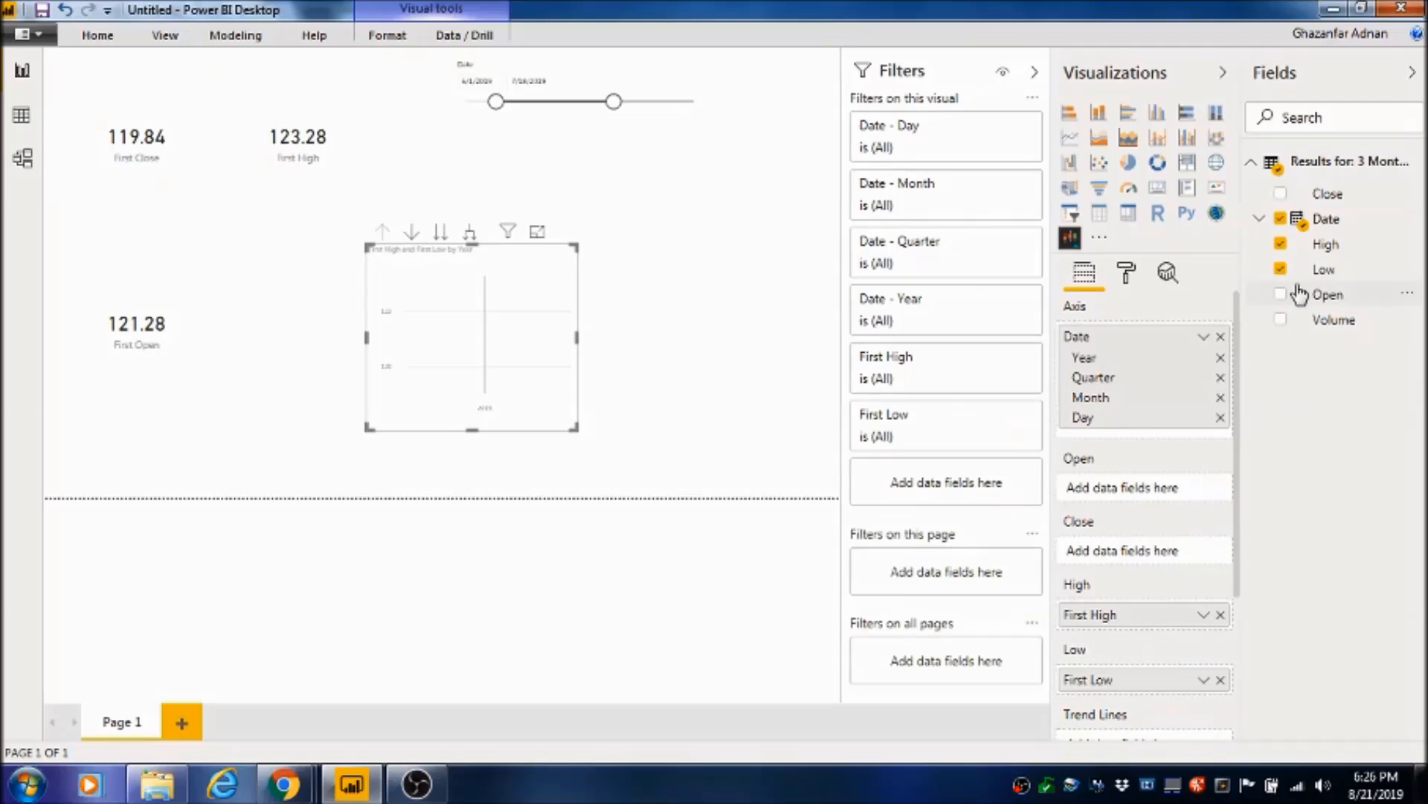
drag(1279, 294, 1136, 488)
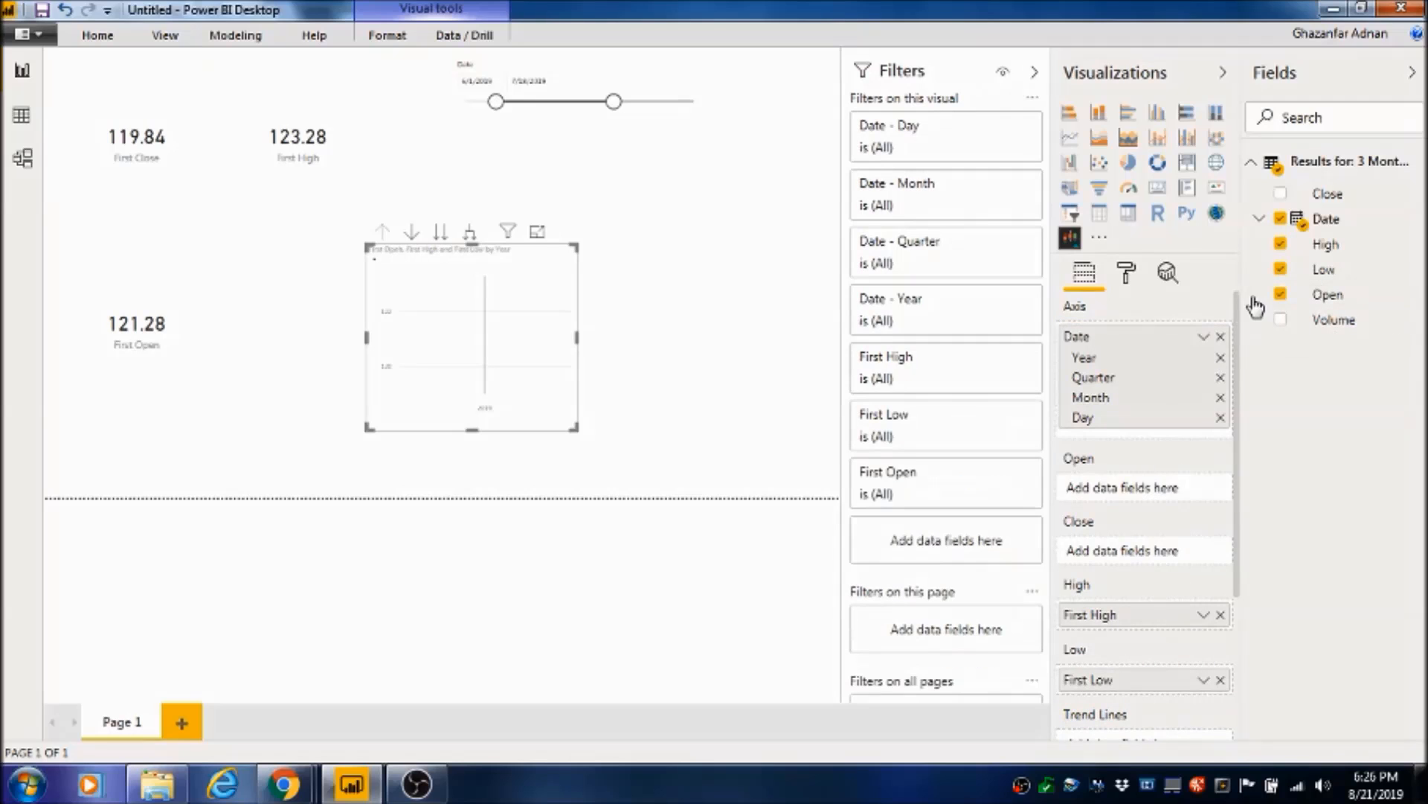
drag(1327, 193, 1203, 563)
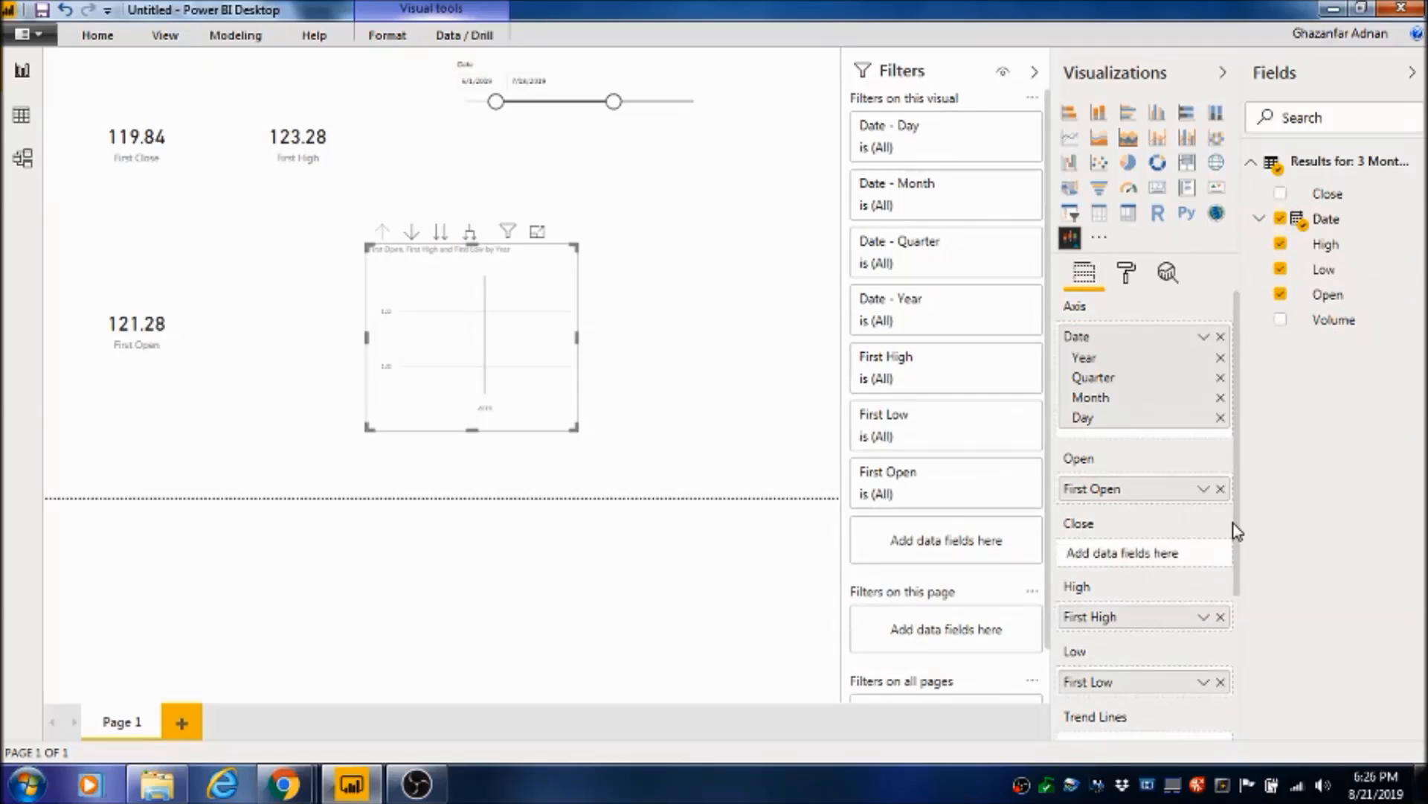
Try Volume as the candlestick chart's trend line and remove it, leaving the Low field's aggregation options unused
drag(1324, 321, 1244, 594)
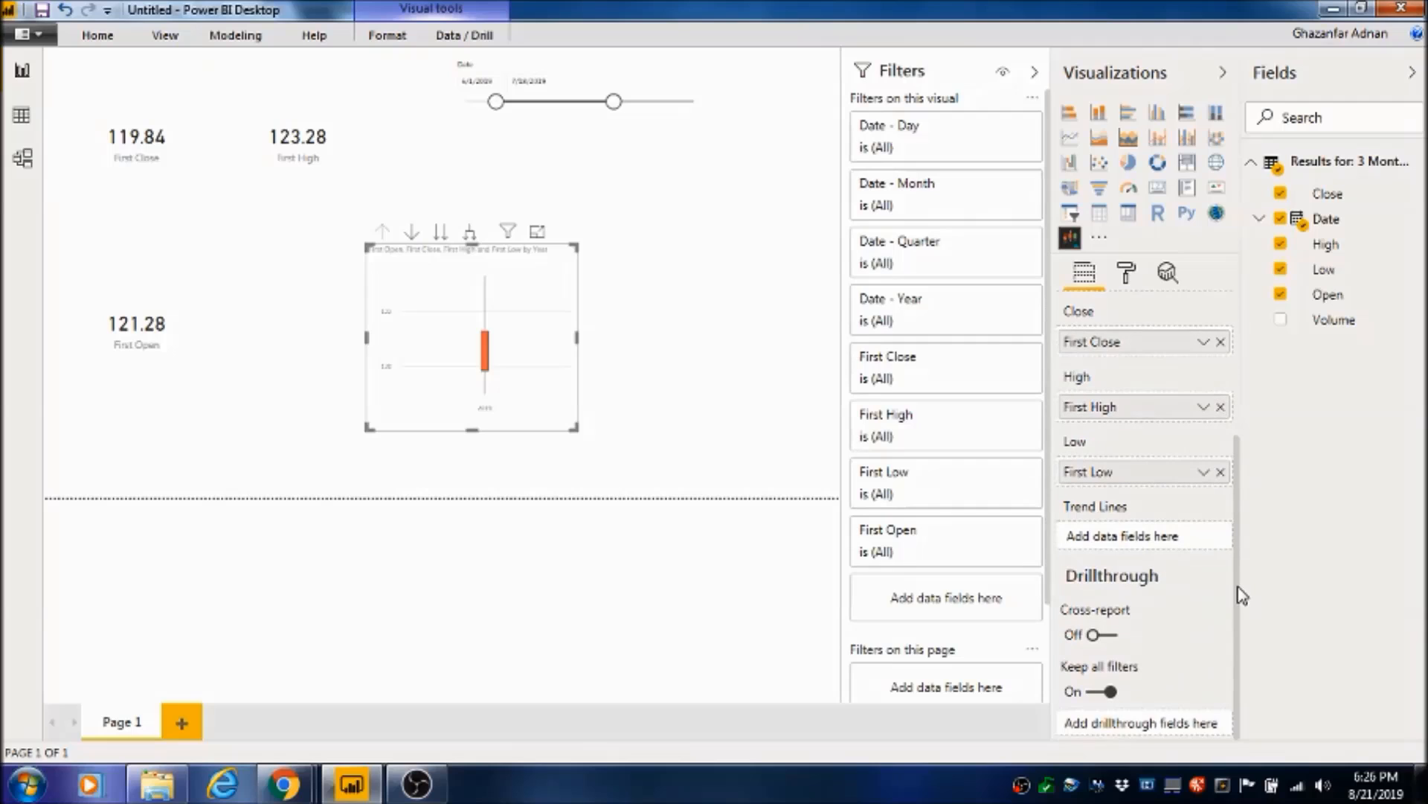
drag(1385, 327, 1202, 539)
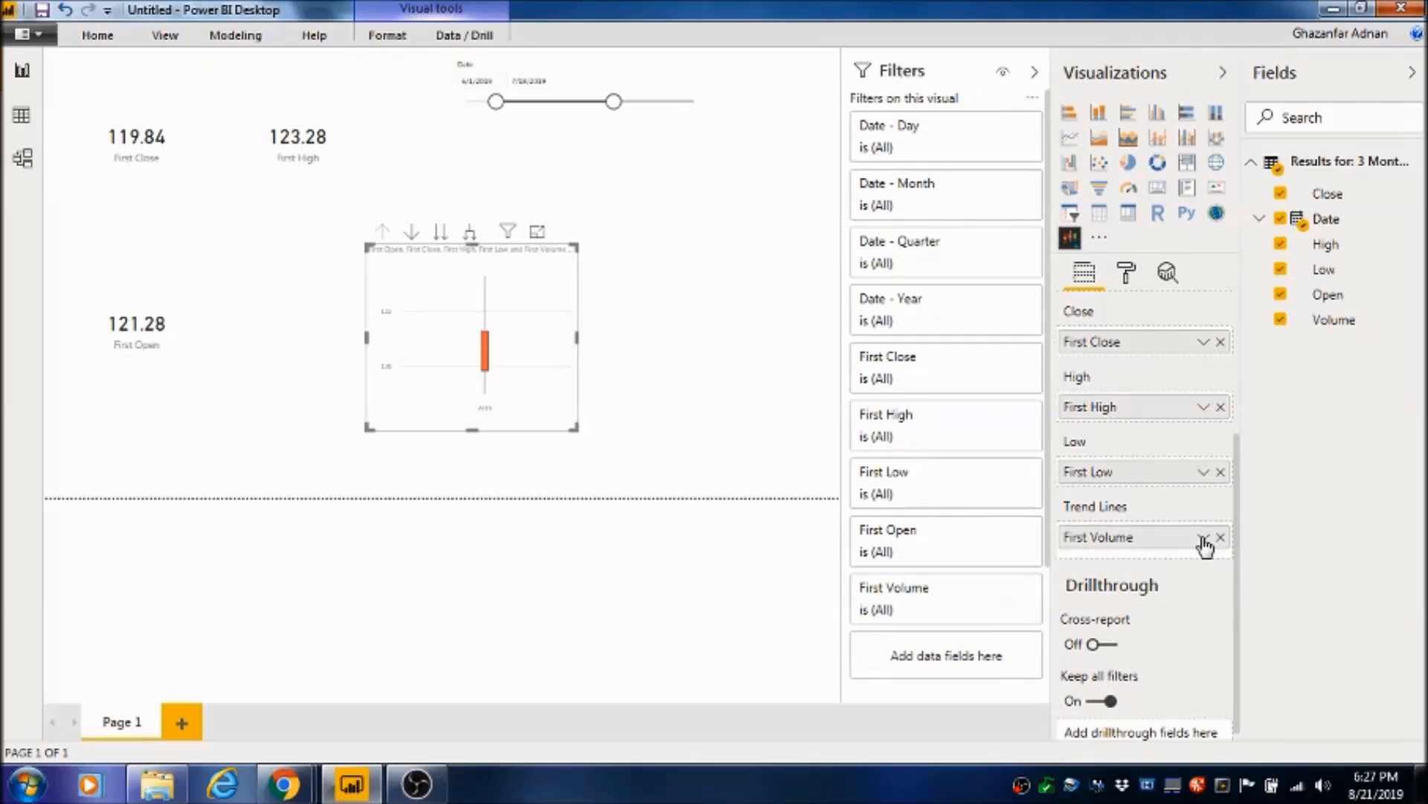
click(1221, 537)
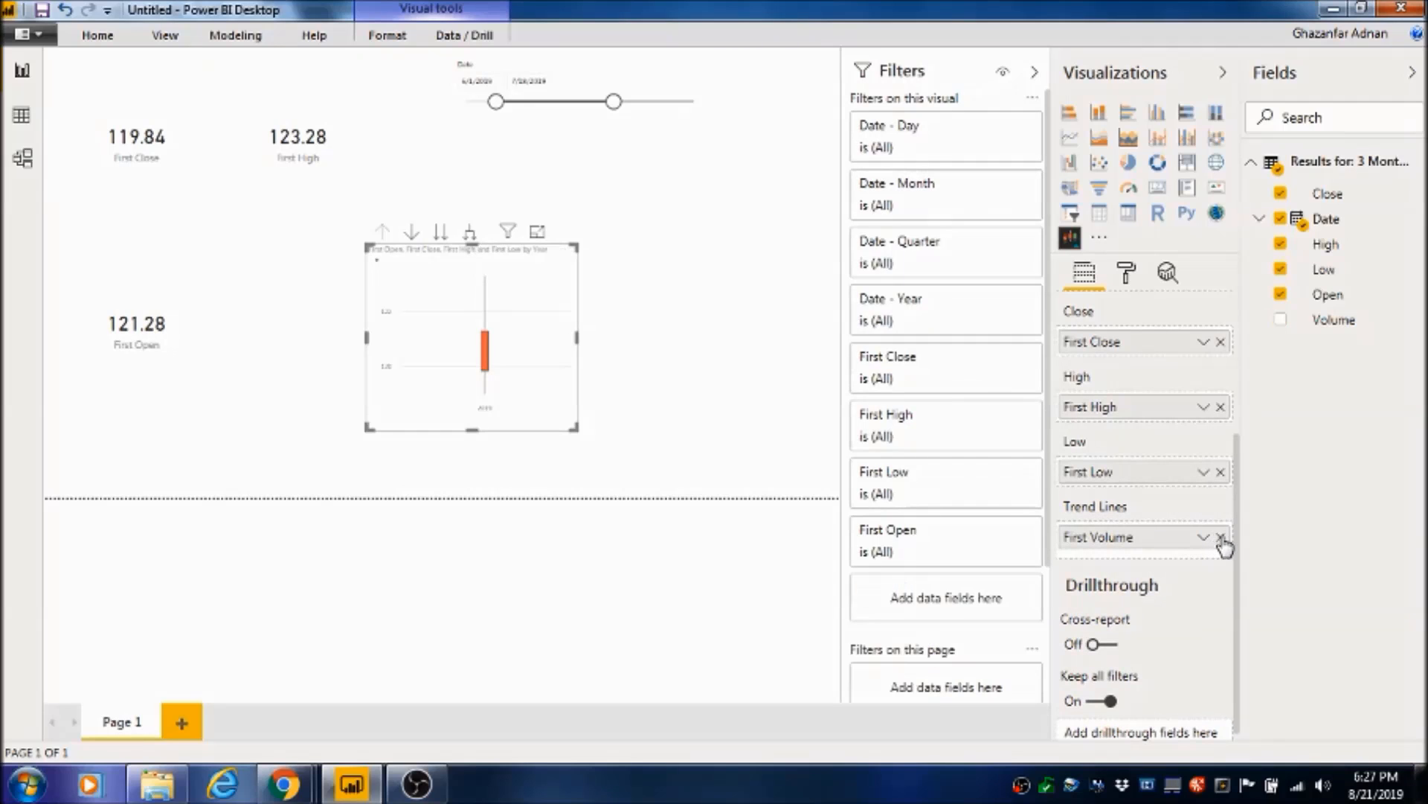
click(1203, 473)
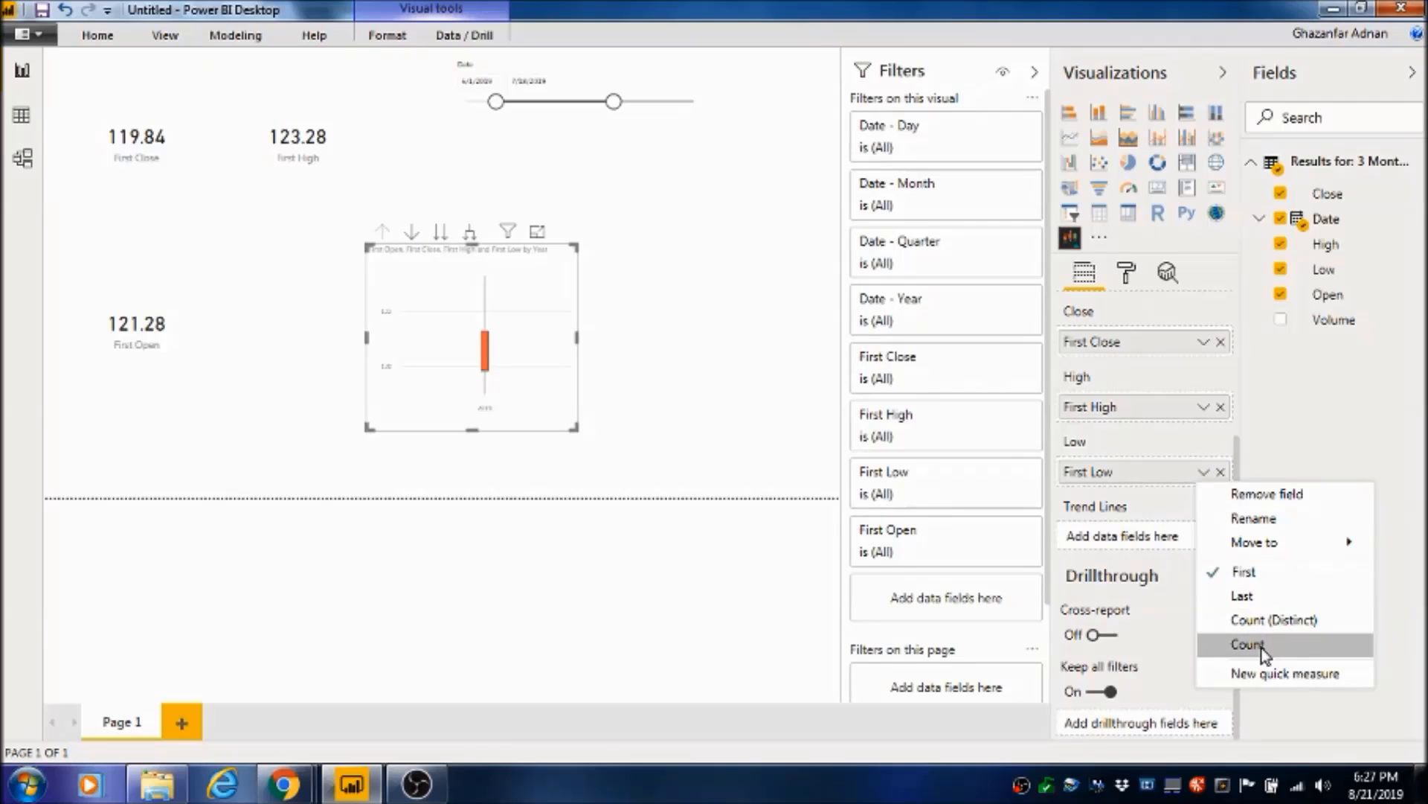
click(1342, 438)
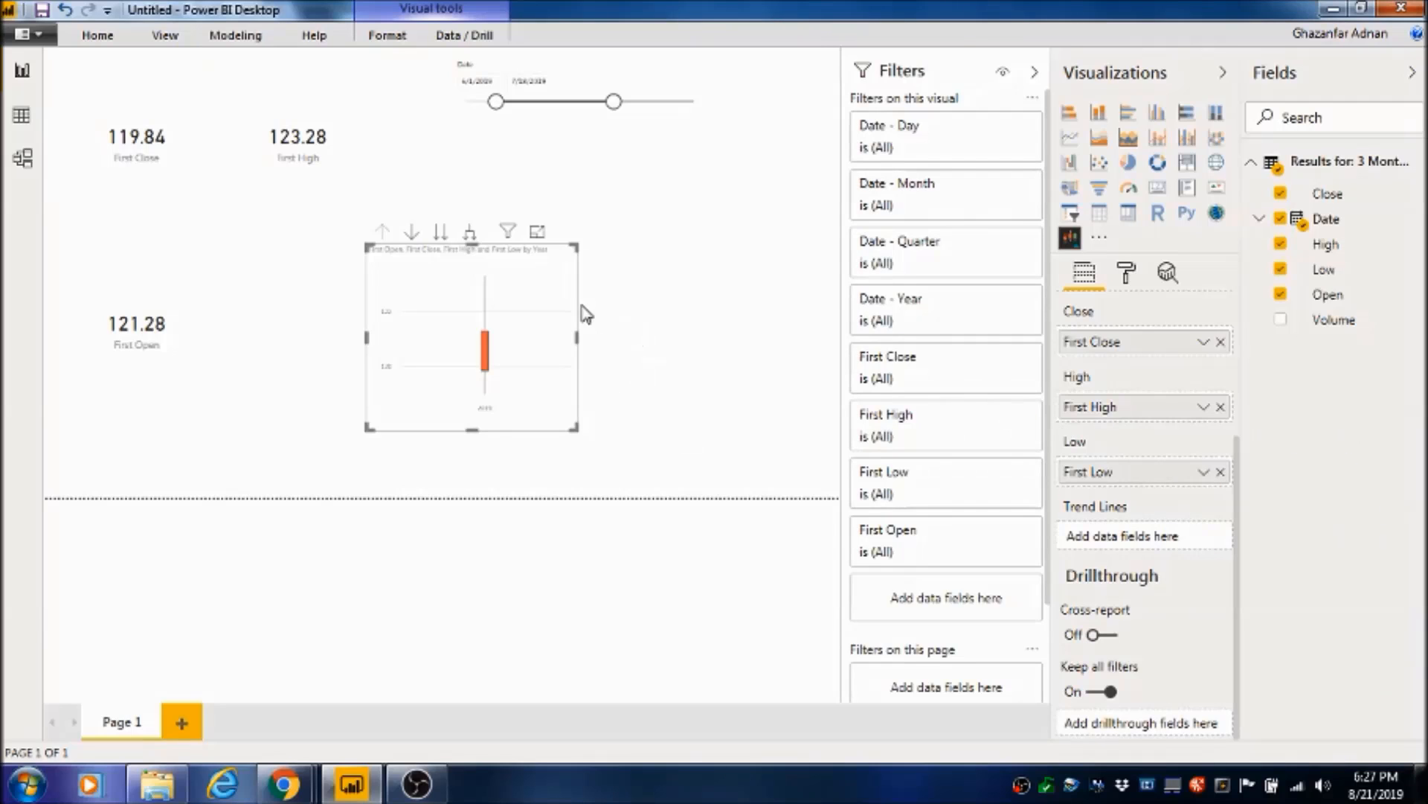
Drill the candlestick chart down and back up a level, then switch its axis from the date hierarchy to plain Date
click(450, 237)
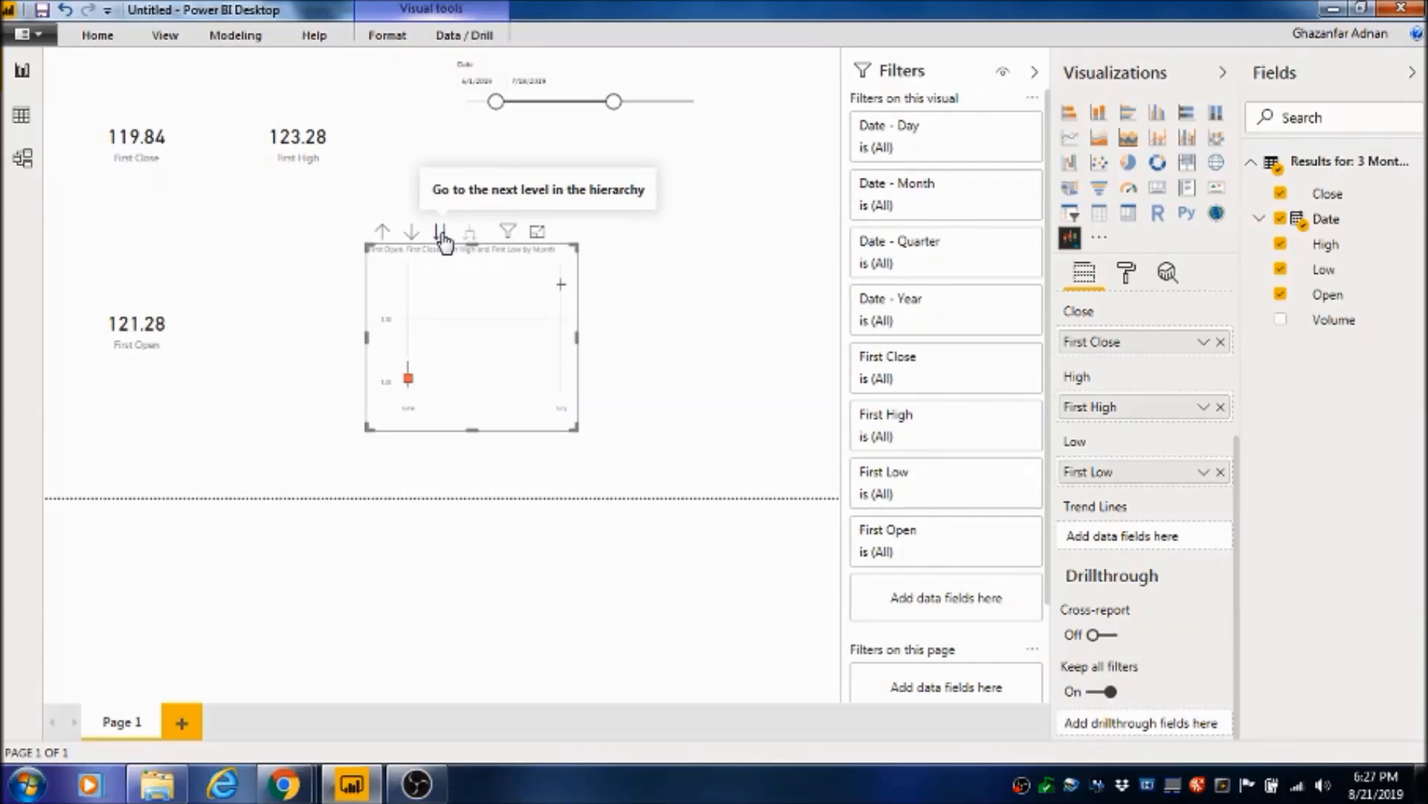
click(383, 232)
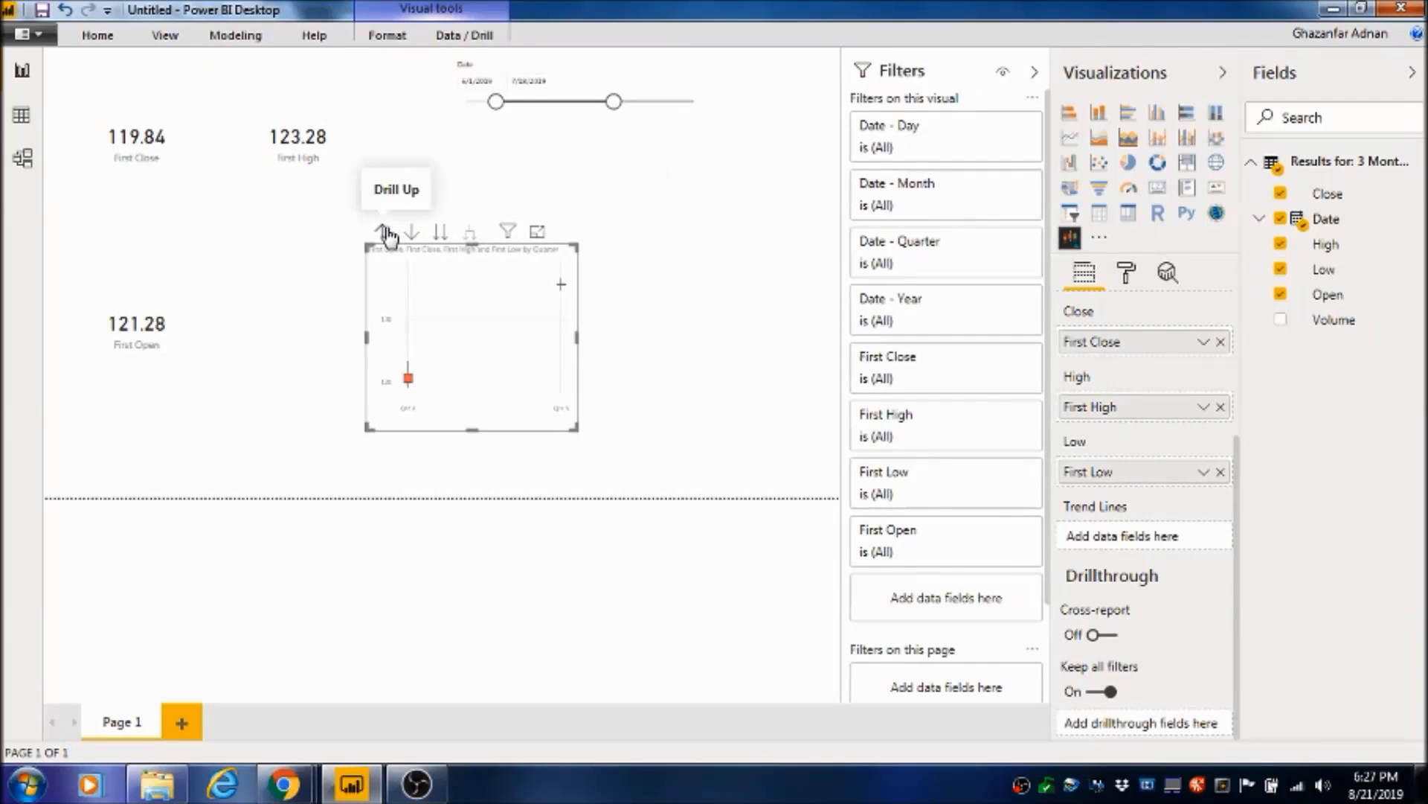
scroll(1214, 389, up, 3)
scroll(1214, 388, up, 2)
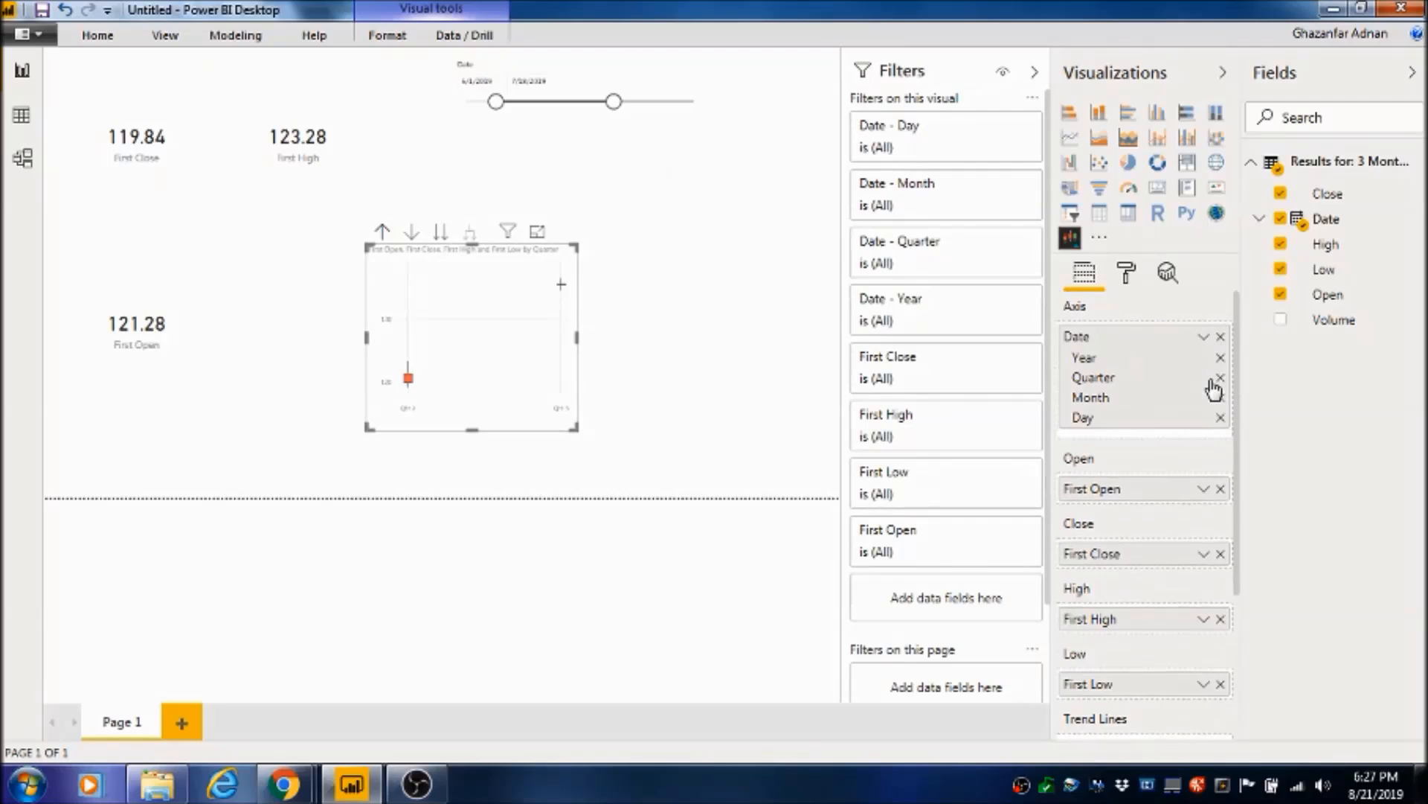
click(1203, 337)
click(1252, 469)
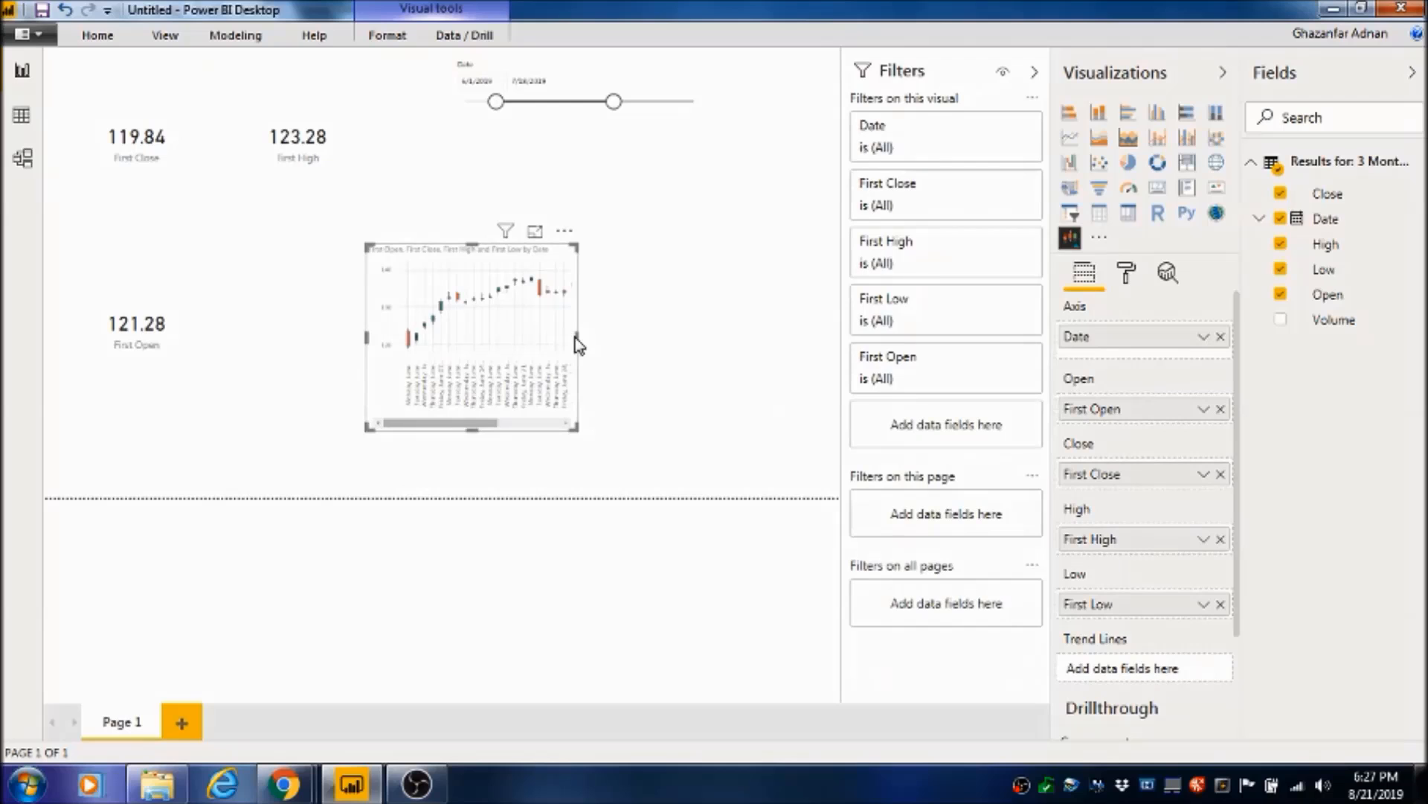
Widen the candlestick chart to nearly the right edge of the report page so all its dates fit
drag(579, 343, 584, 345)
click(604, 346)
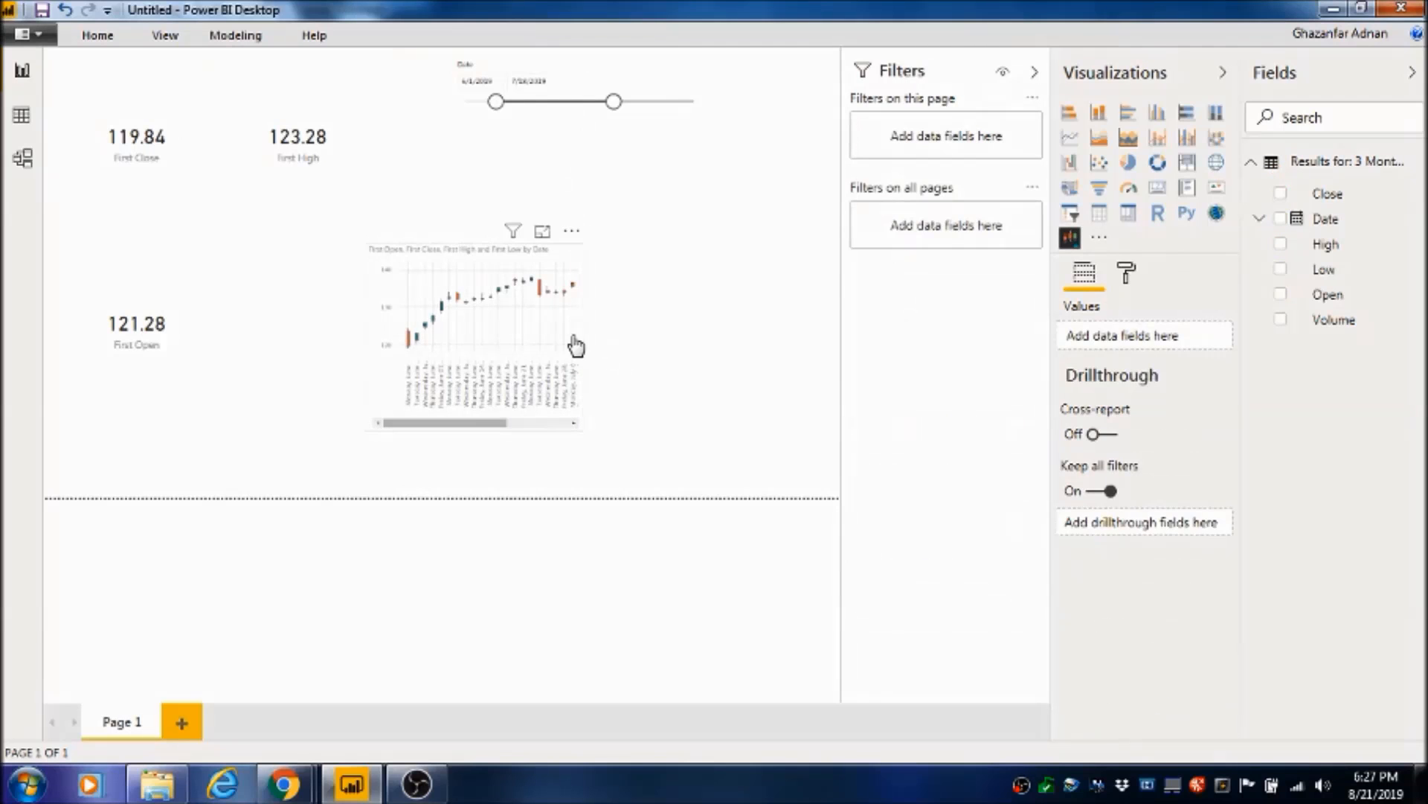
click(576, 344)
drag(577, 351, 803, 394)
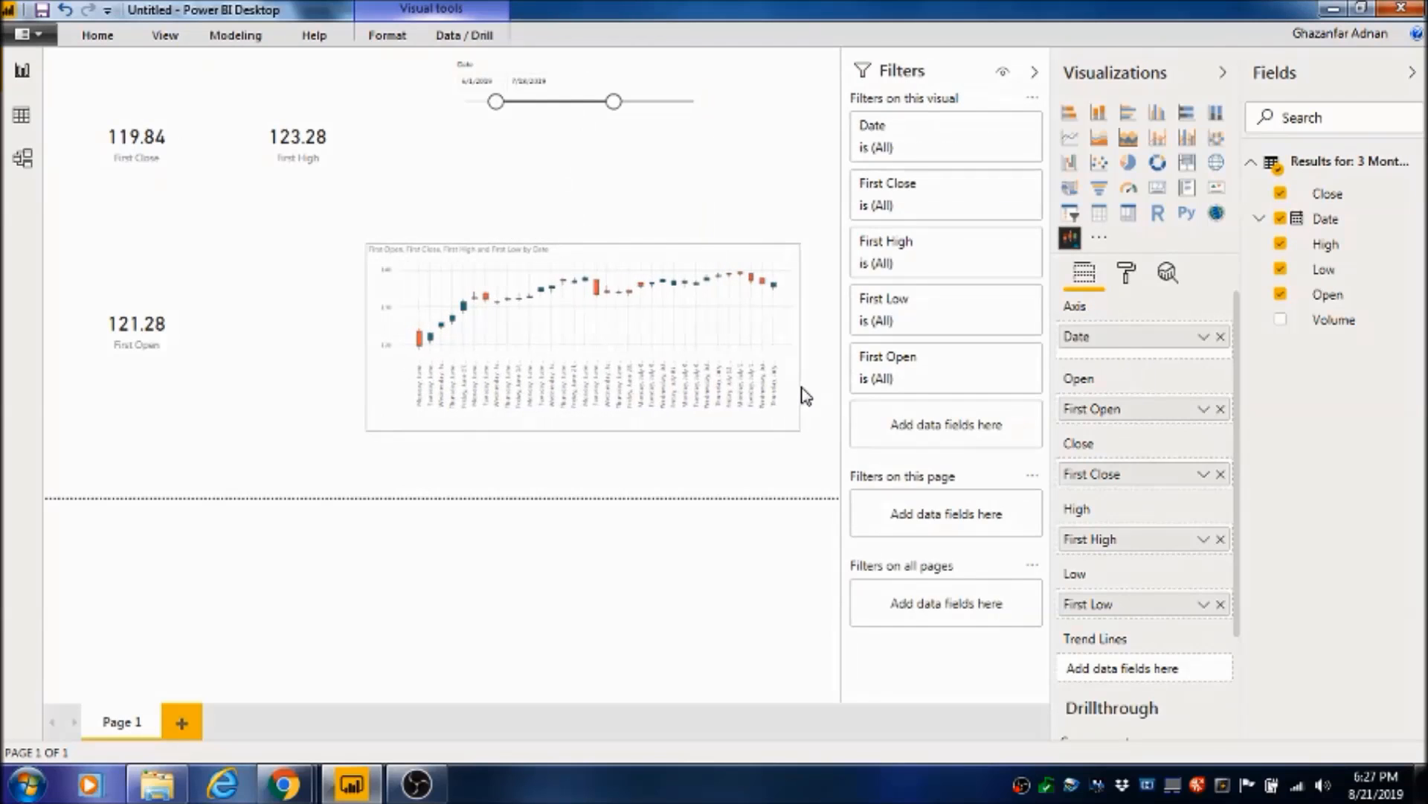
click(807, 395)
click(606, 328)
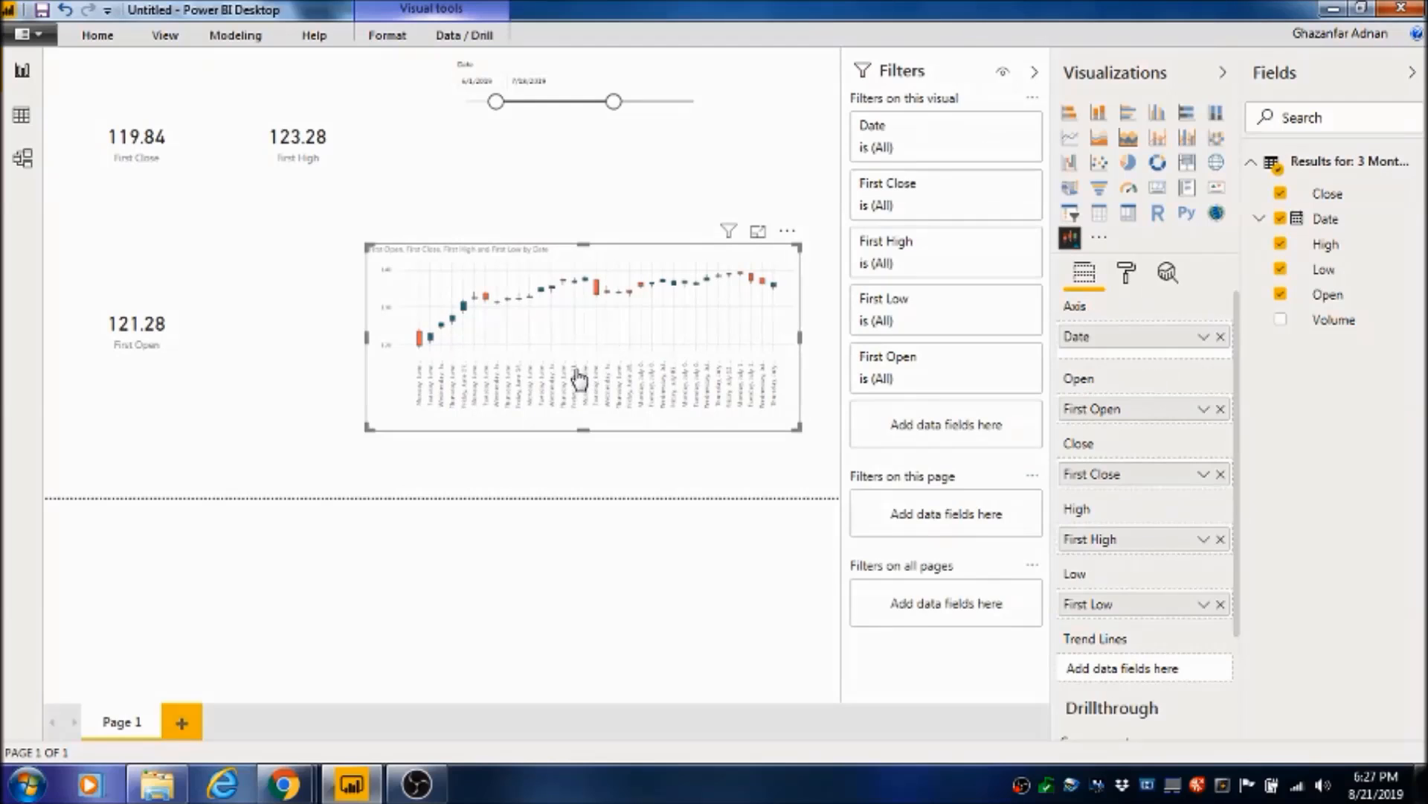
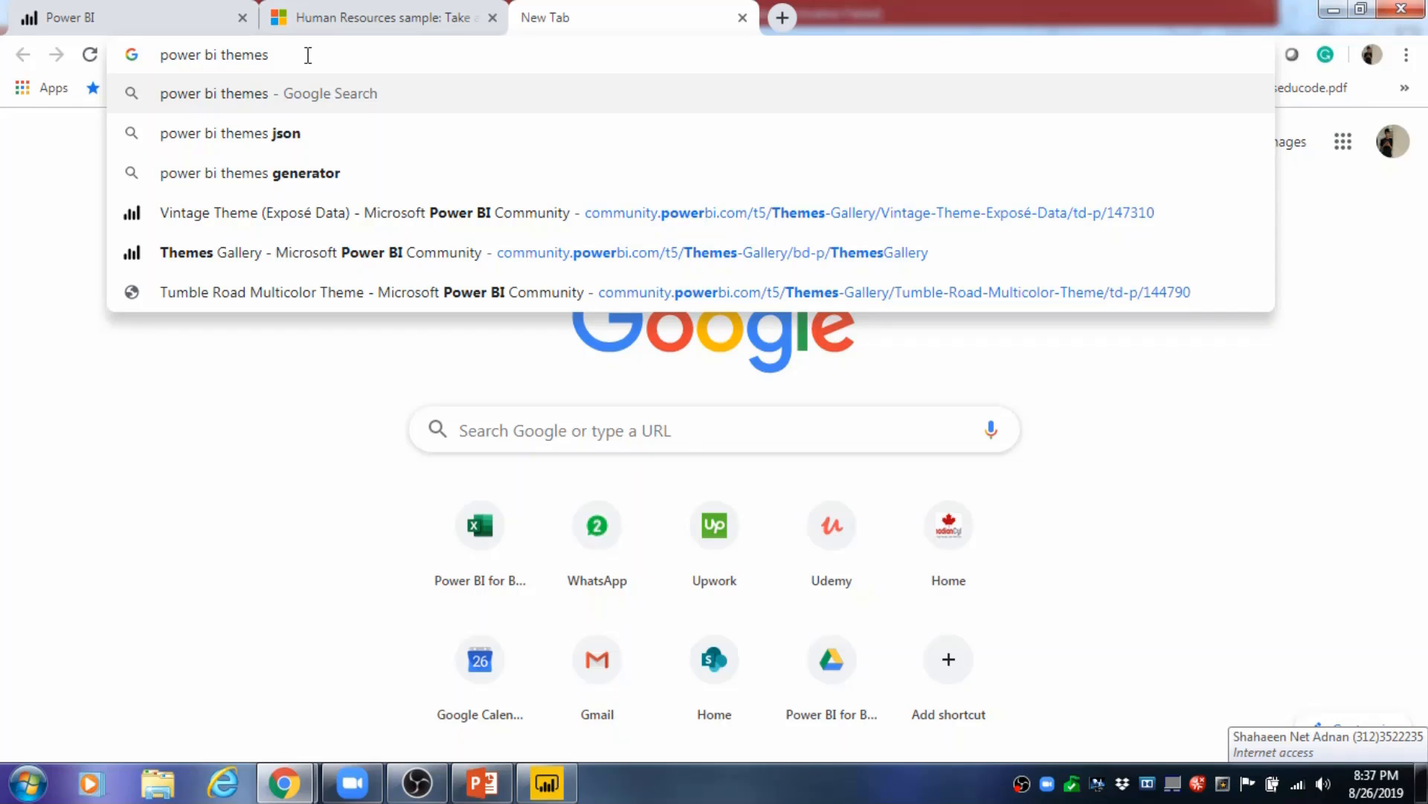
In Chrome, browse the Power BI Community Themes Gallery and open the Acterys Planning theme
click(375, 252)
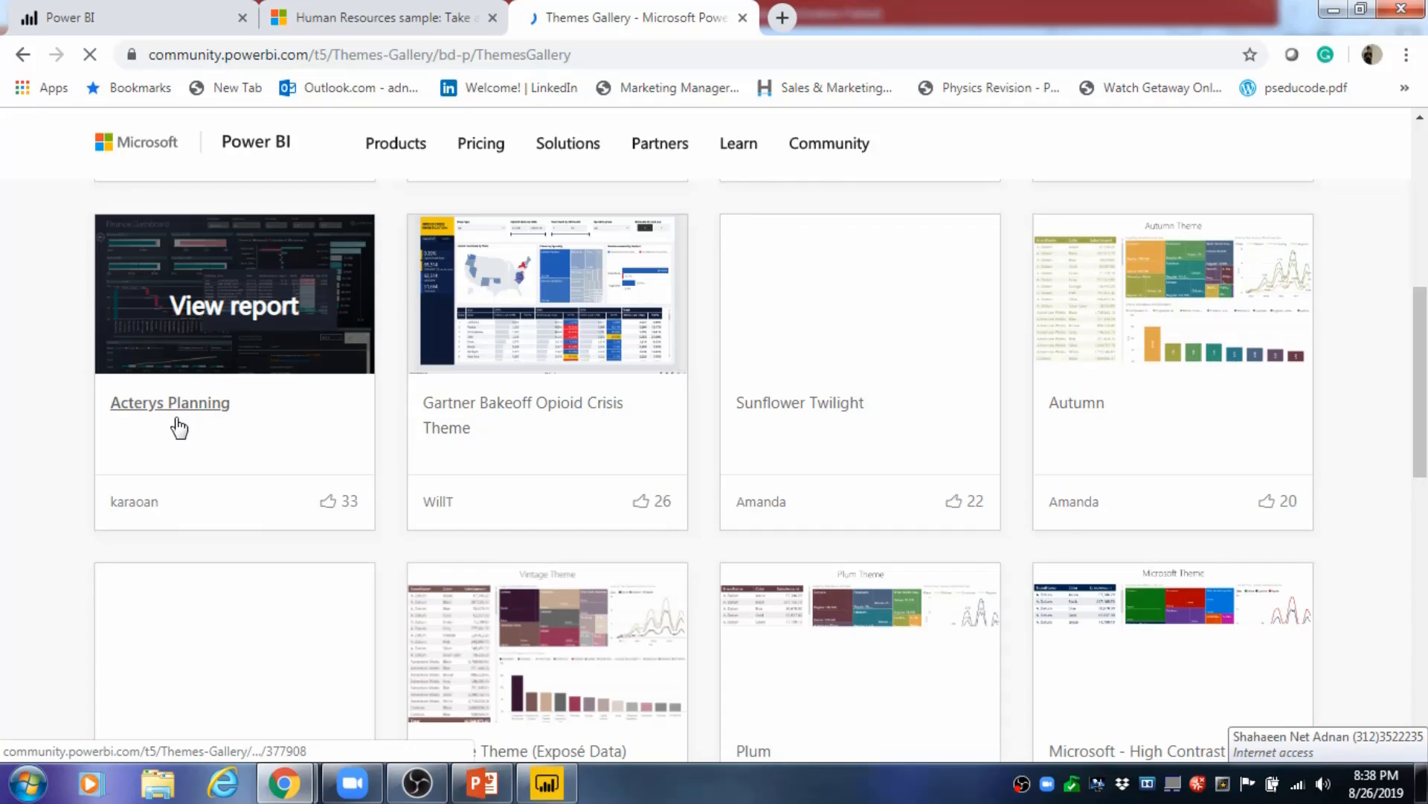
scroll(328, 417, down, 4)
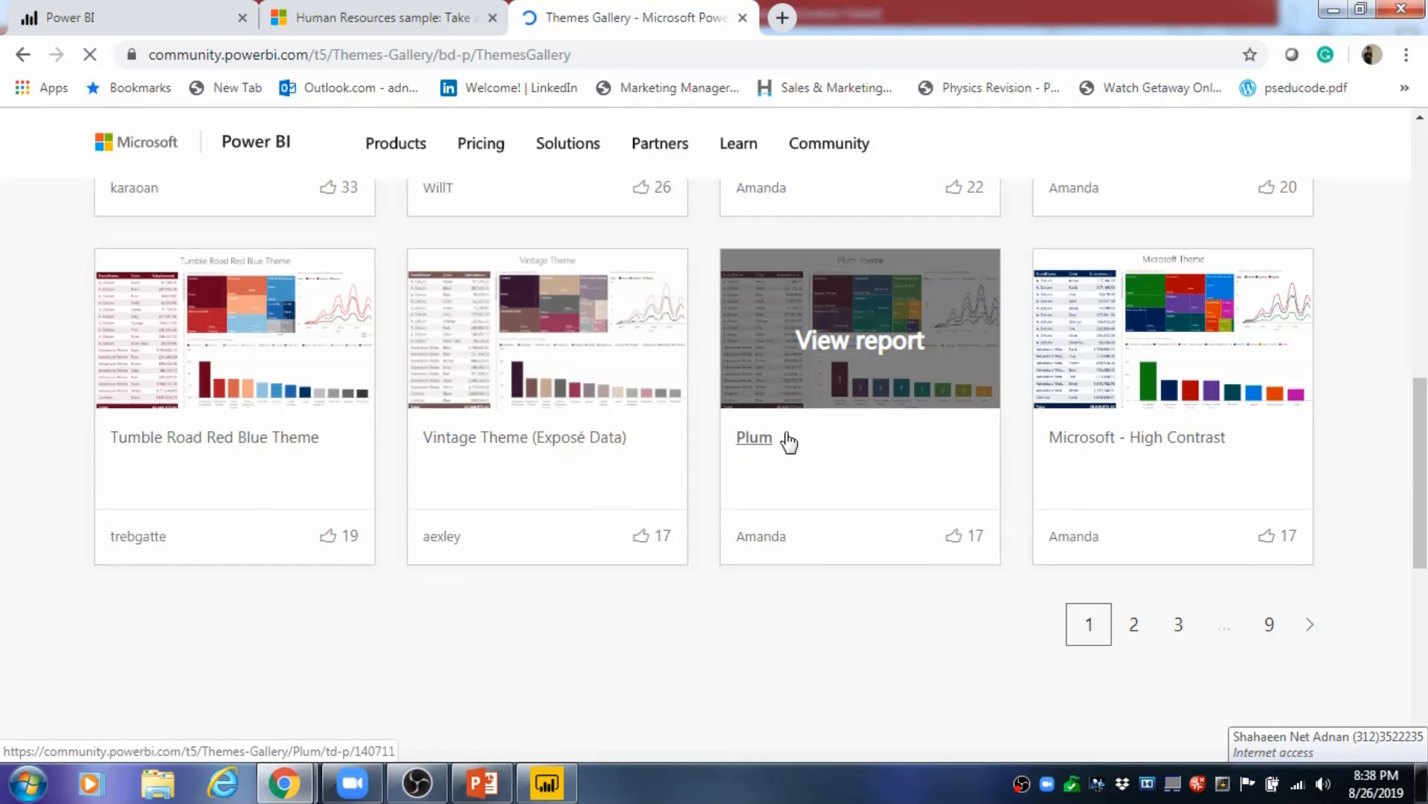
scroll(246, 383, up, 4)
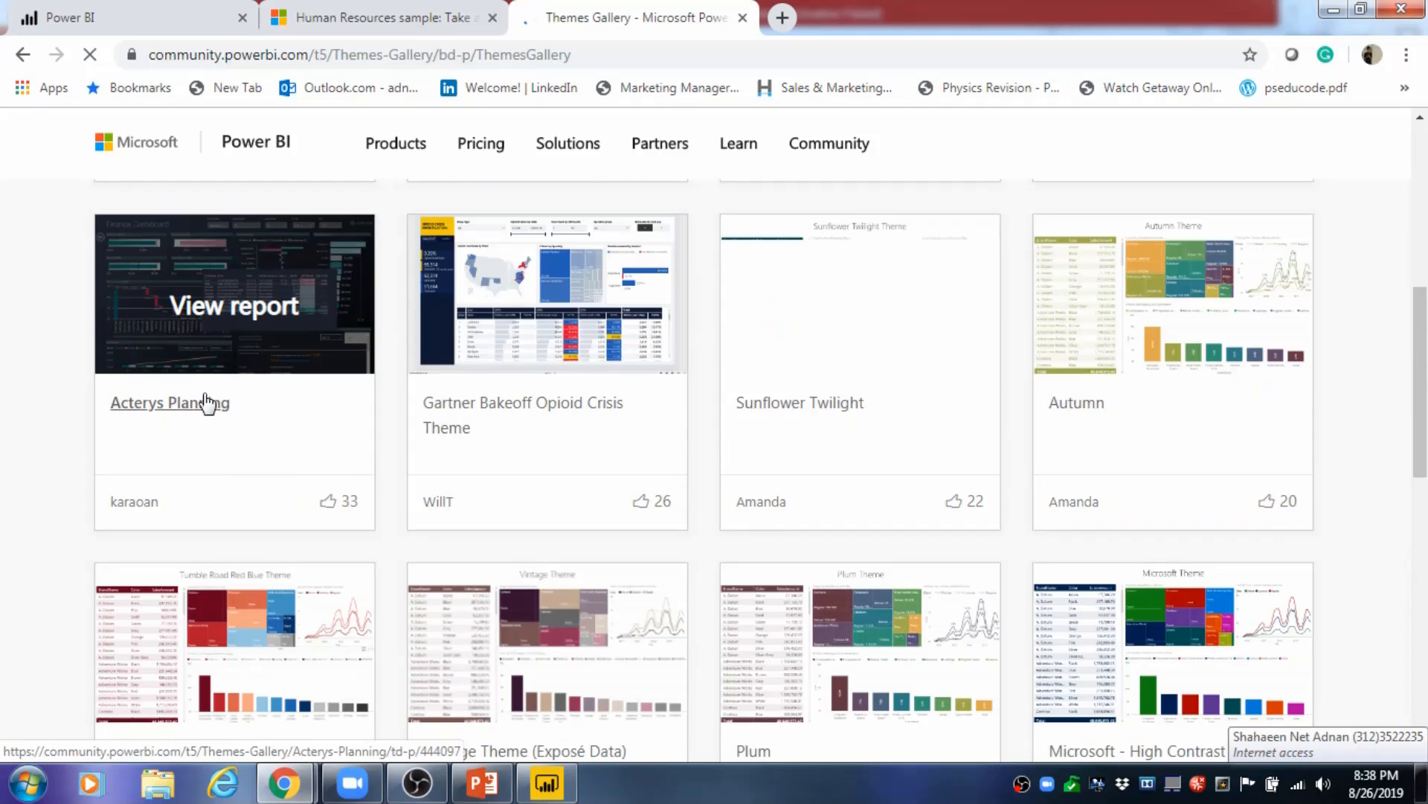
click(198, 405)
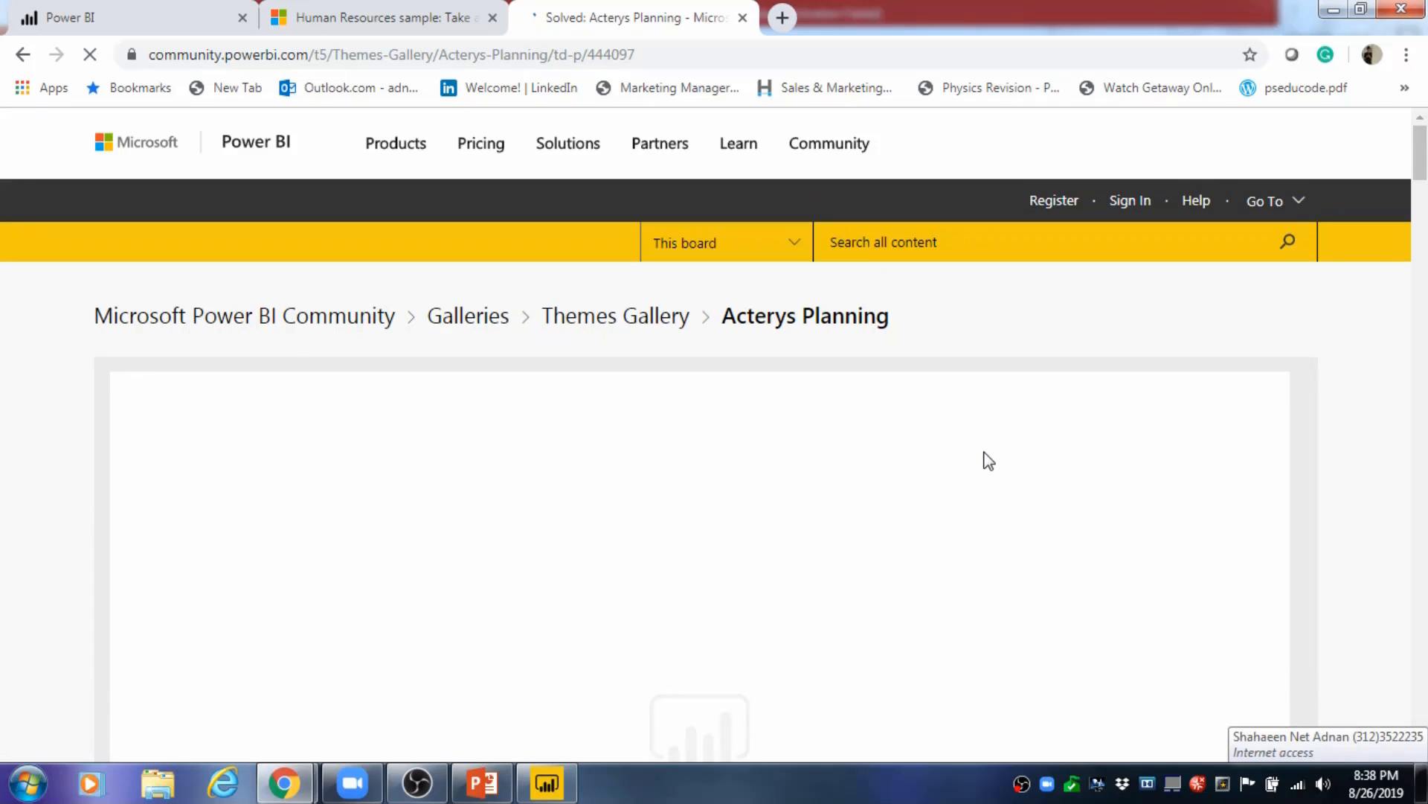
Download the Acterys.json theme file attached to the Acterys Planning post
drag(1418, 172, 1410, 194)
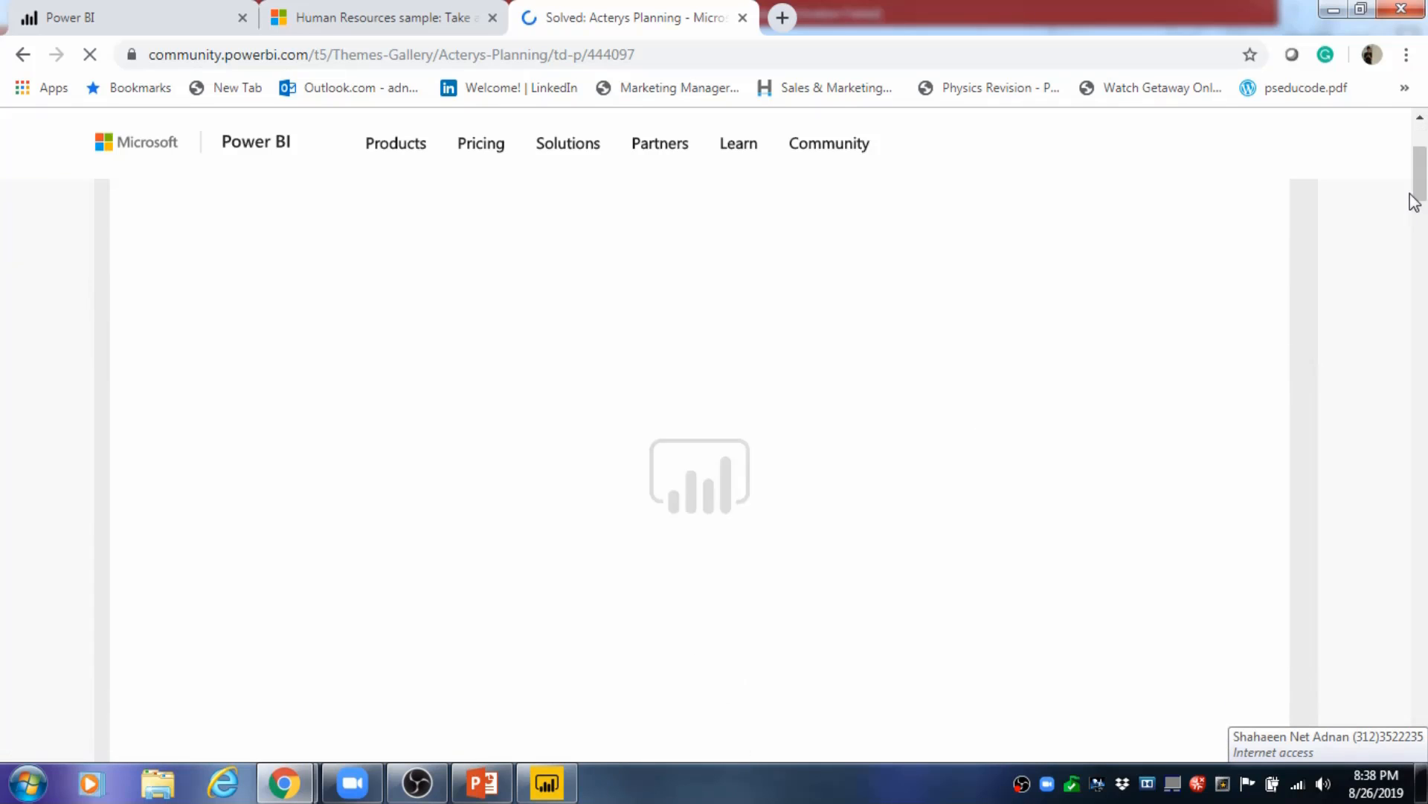
scroll(1412, 209, up, 3)
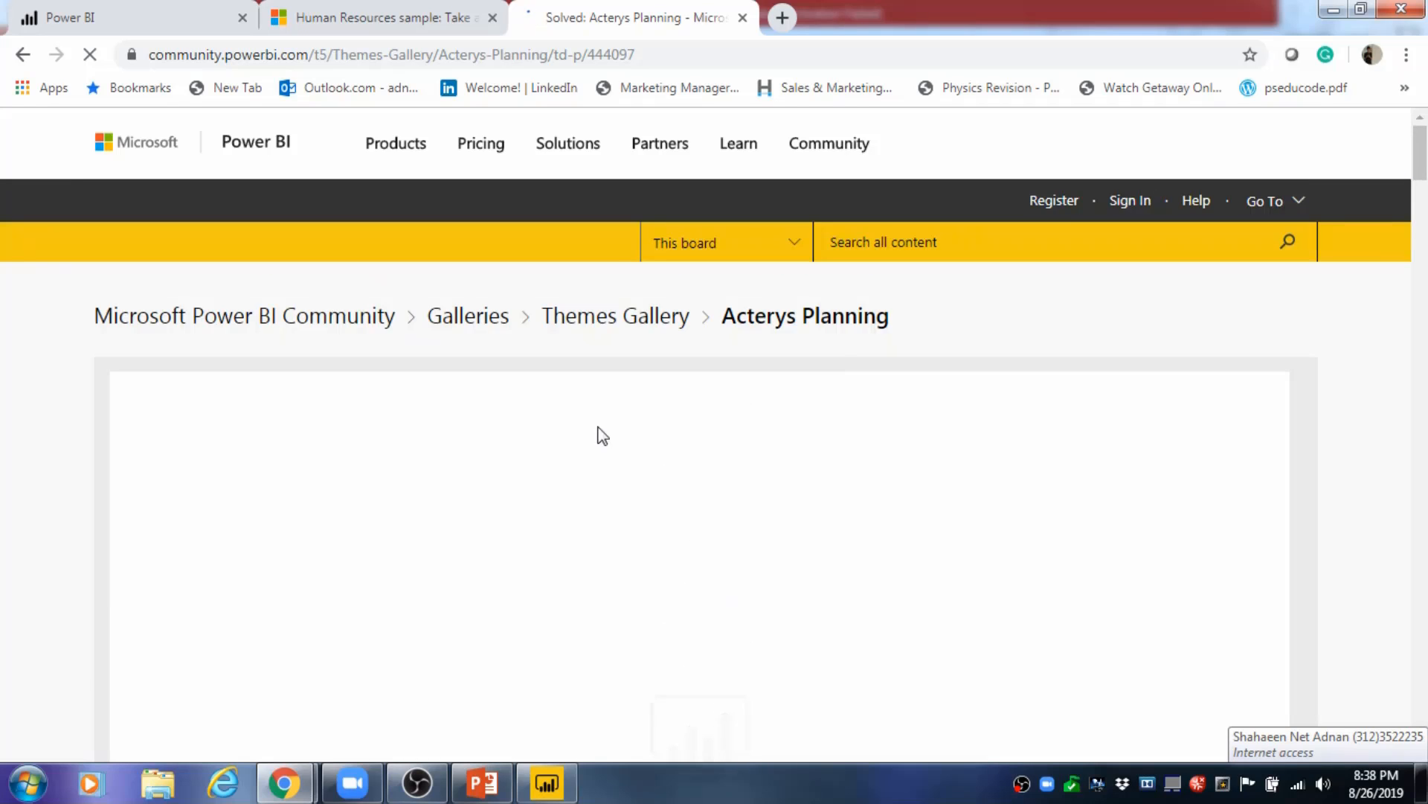
drag(1419, 176, 1418, 209)
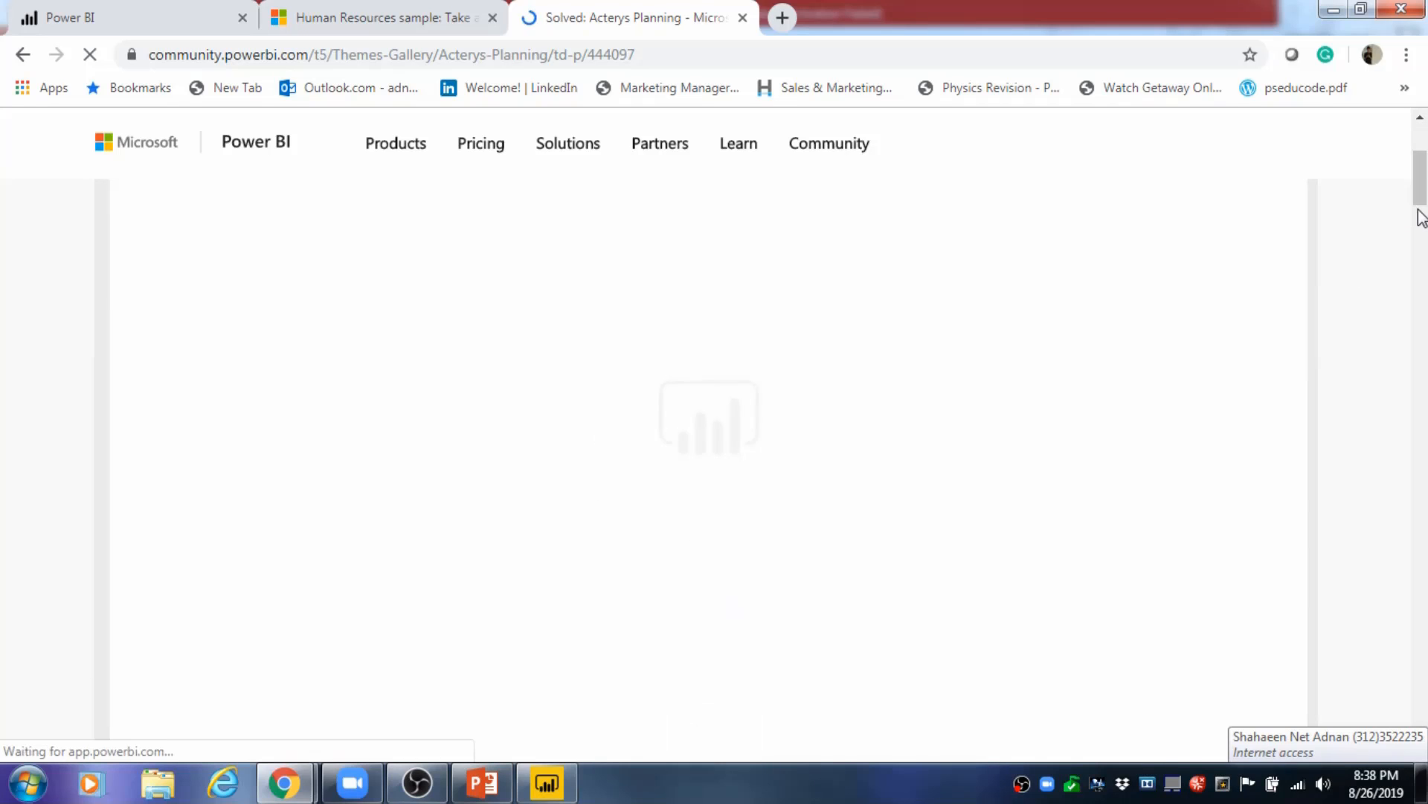
click(1422, 218)
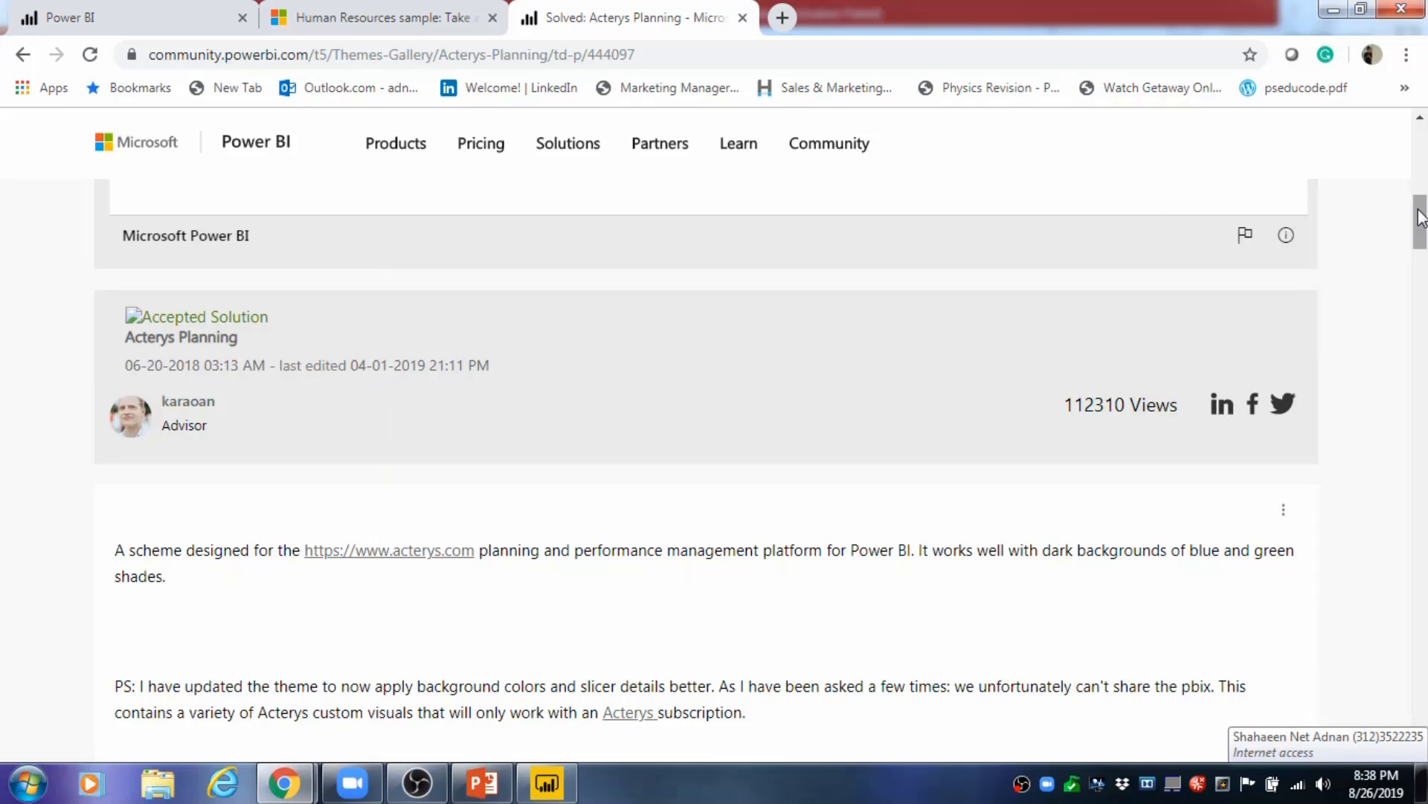
scroll(1419, 215, down, 5)
scroll(1415, 214, down, 1)
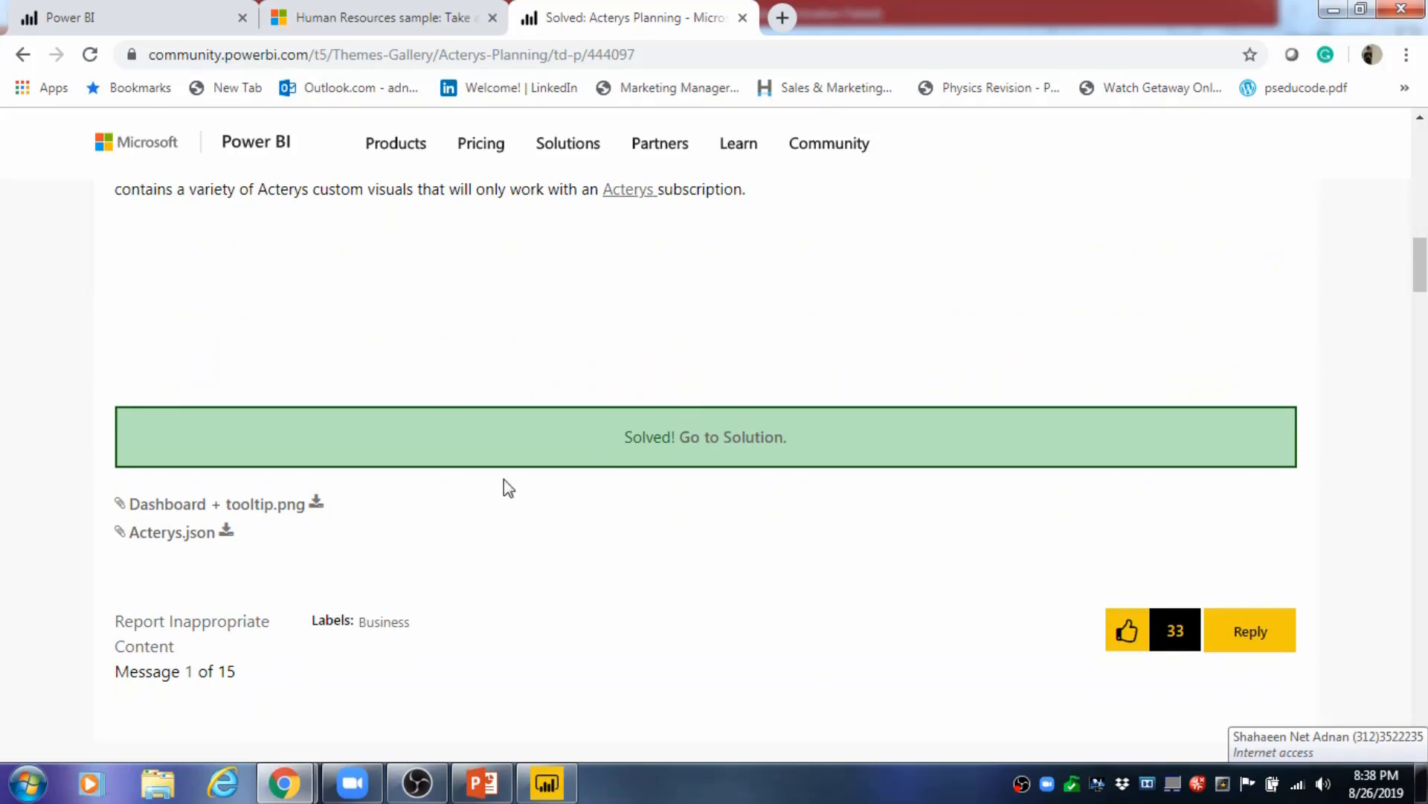
click(230, 541)
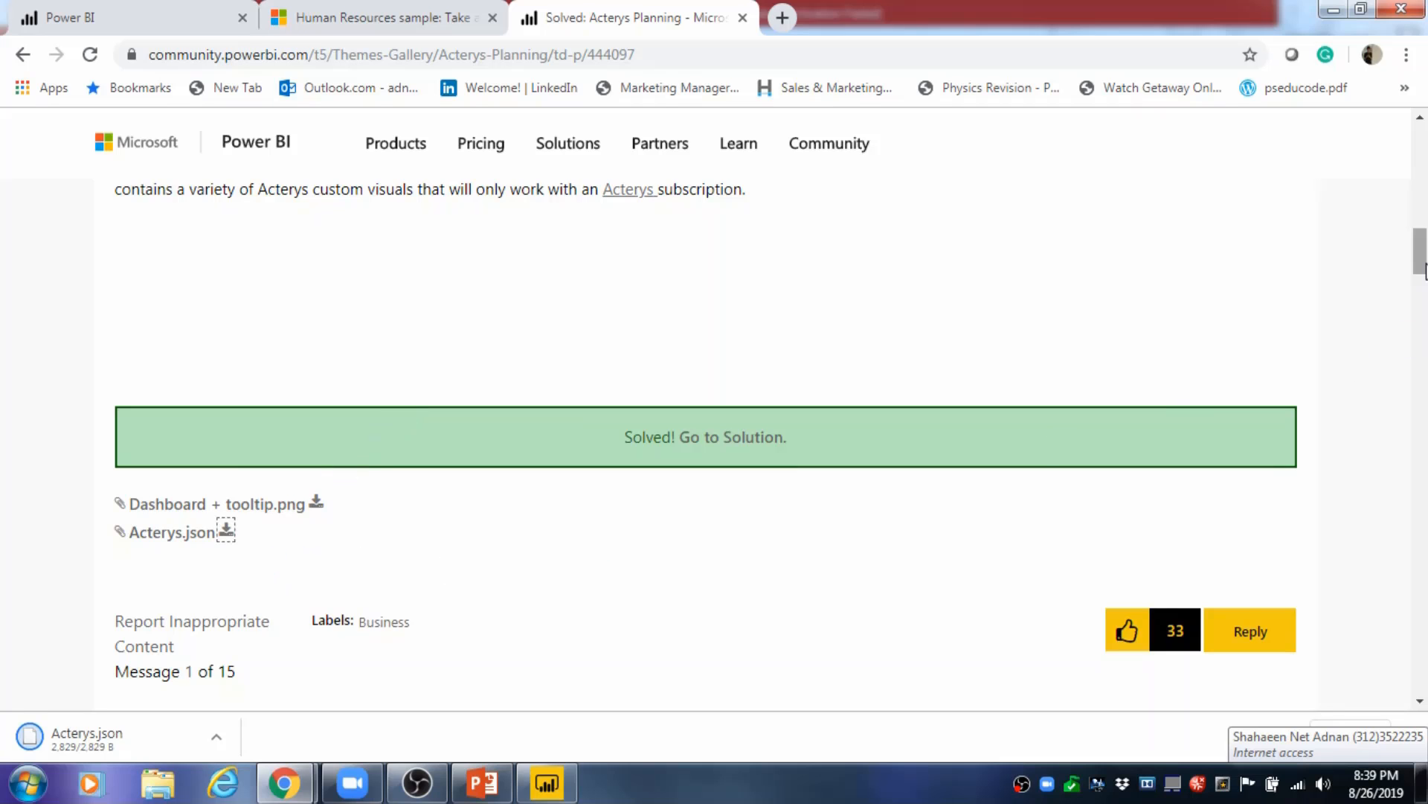
Examine the Finance Dashboard preview in the Acterys Planning post to see how the theme styles its visuals
drag(1421, 240, 1427, 185)
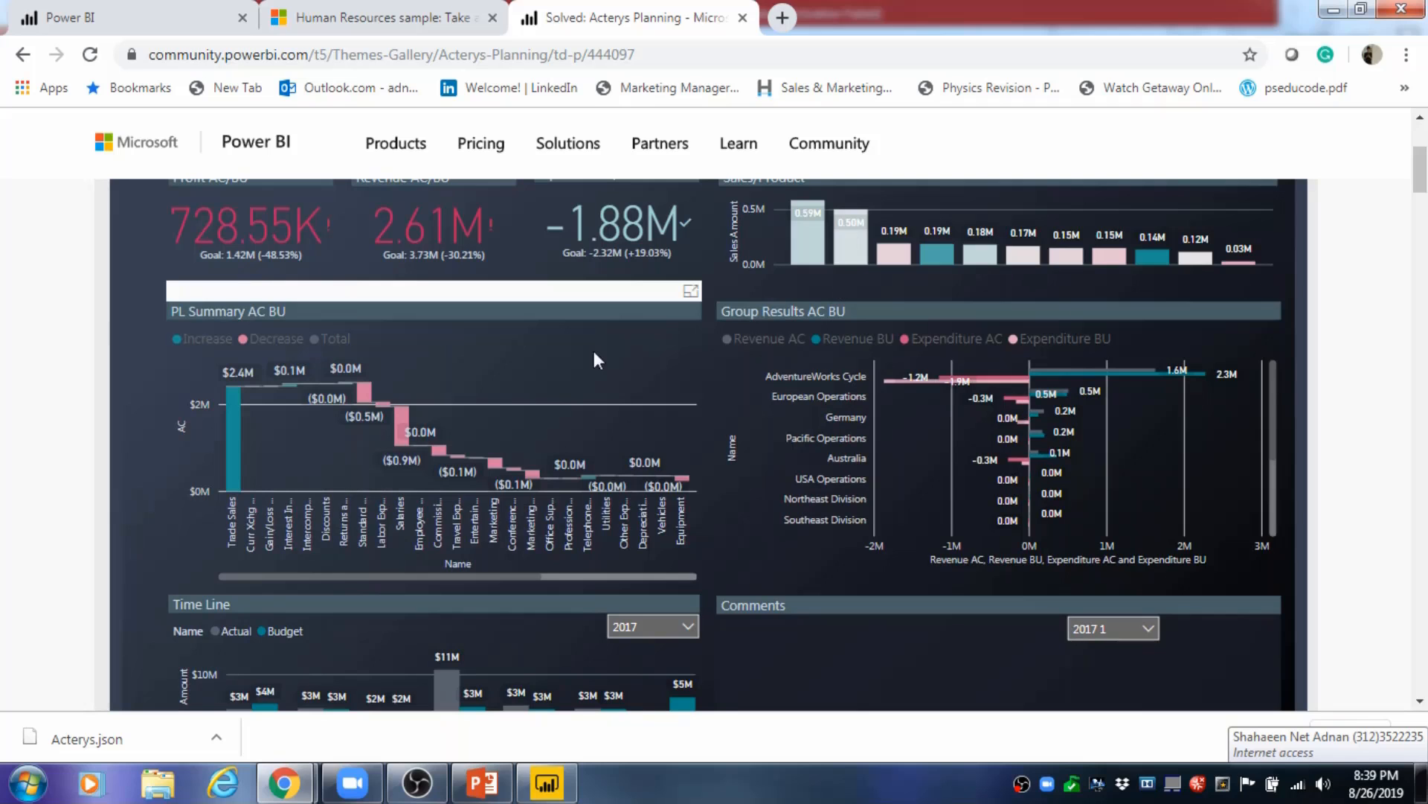
scroll(942, 334, down, 5)
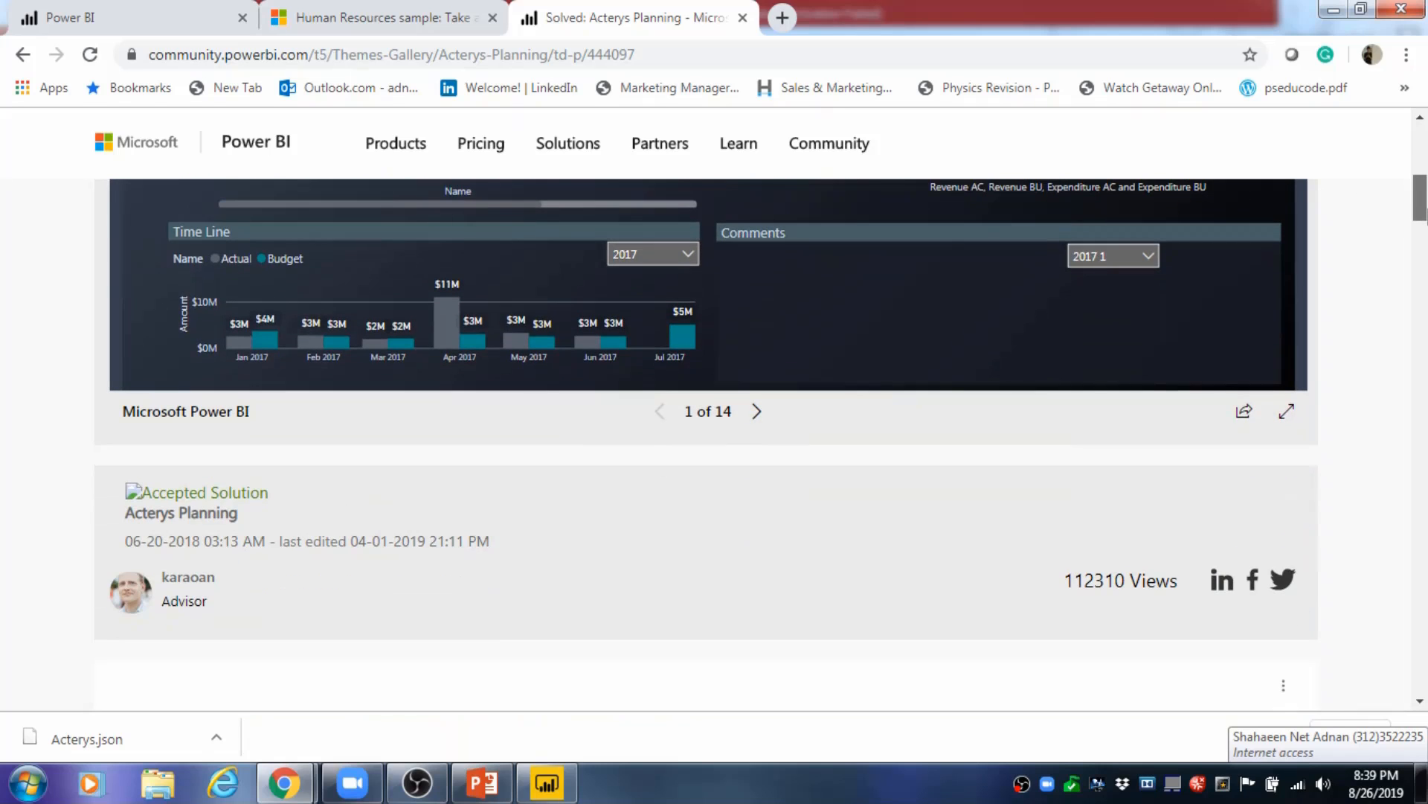
scroll(852, 321, up, 7)
scroll(852, 322, down, 2)
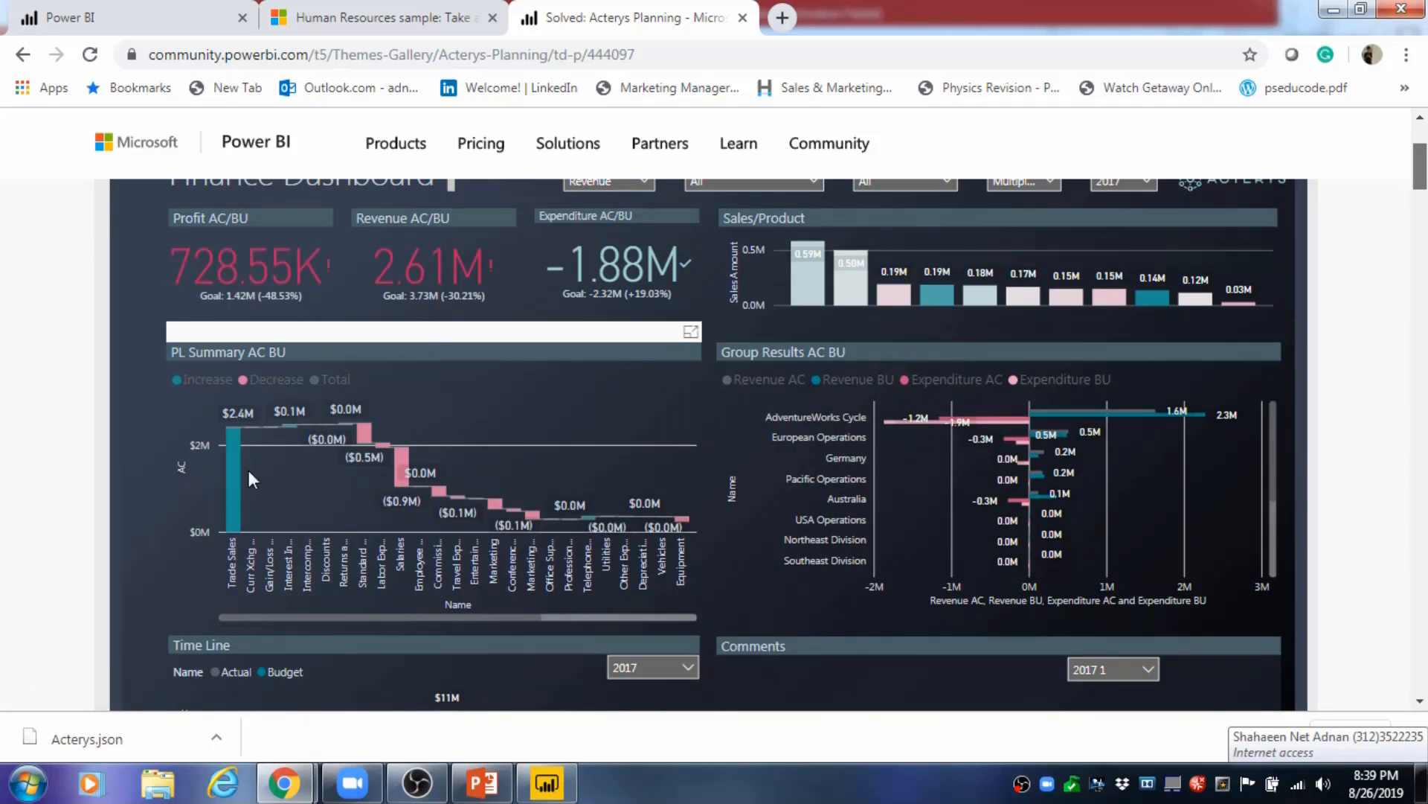
Look at the Human Resources Sample report in Power BI Desktop and its Human Resources sample documentation page in Chrome
click(536, 787)
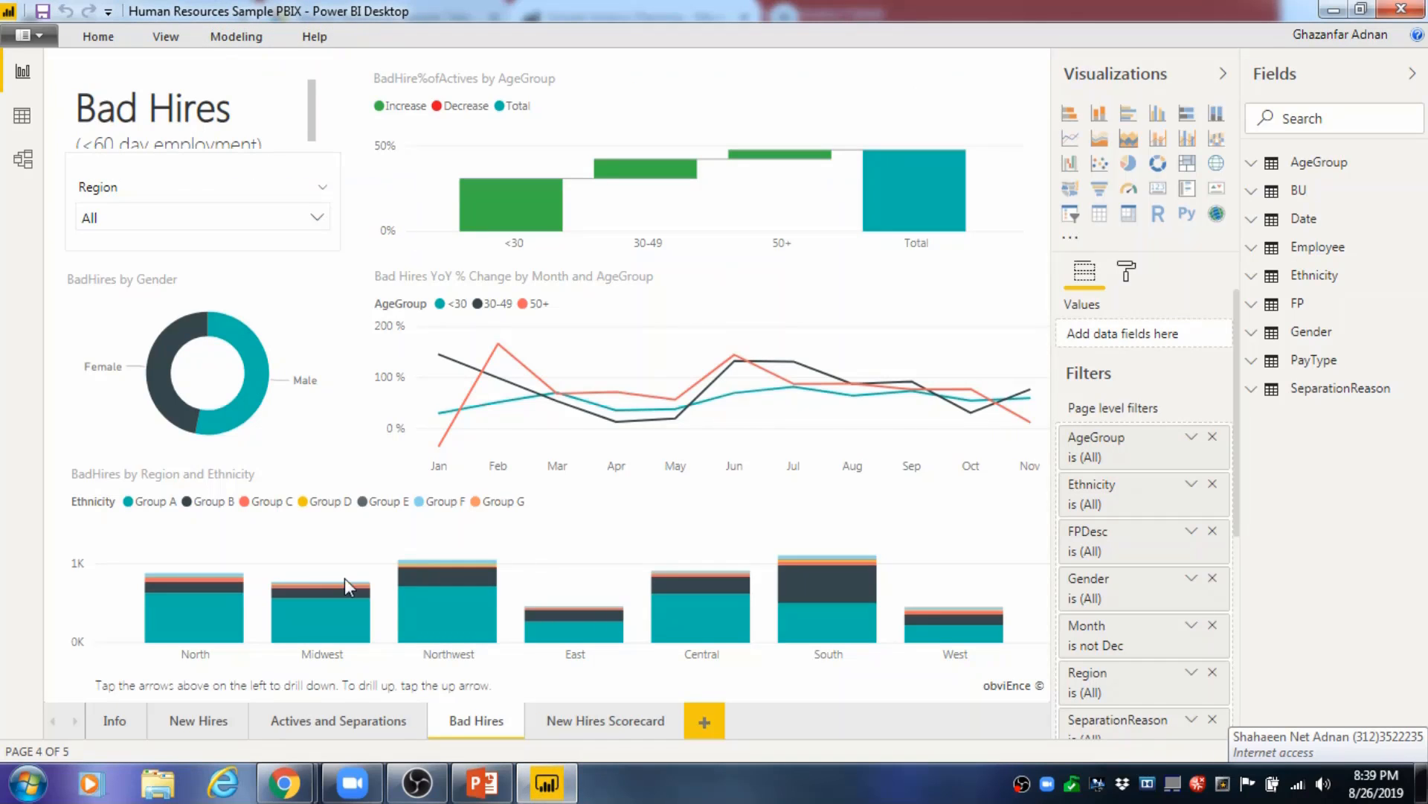
mouse_move(303, 784)
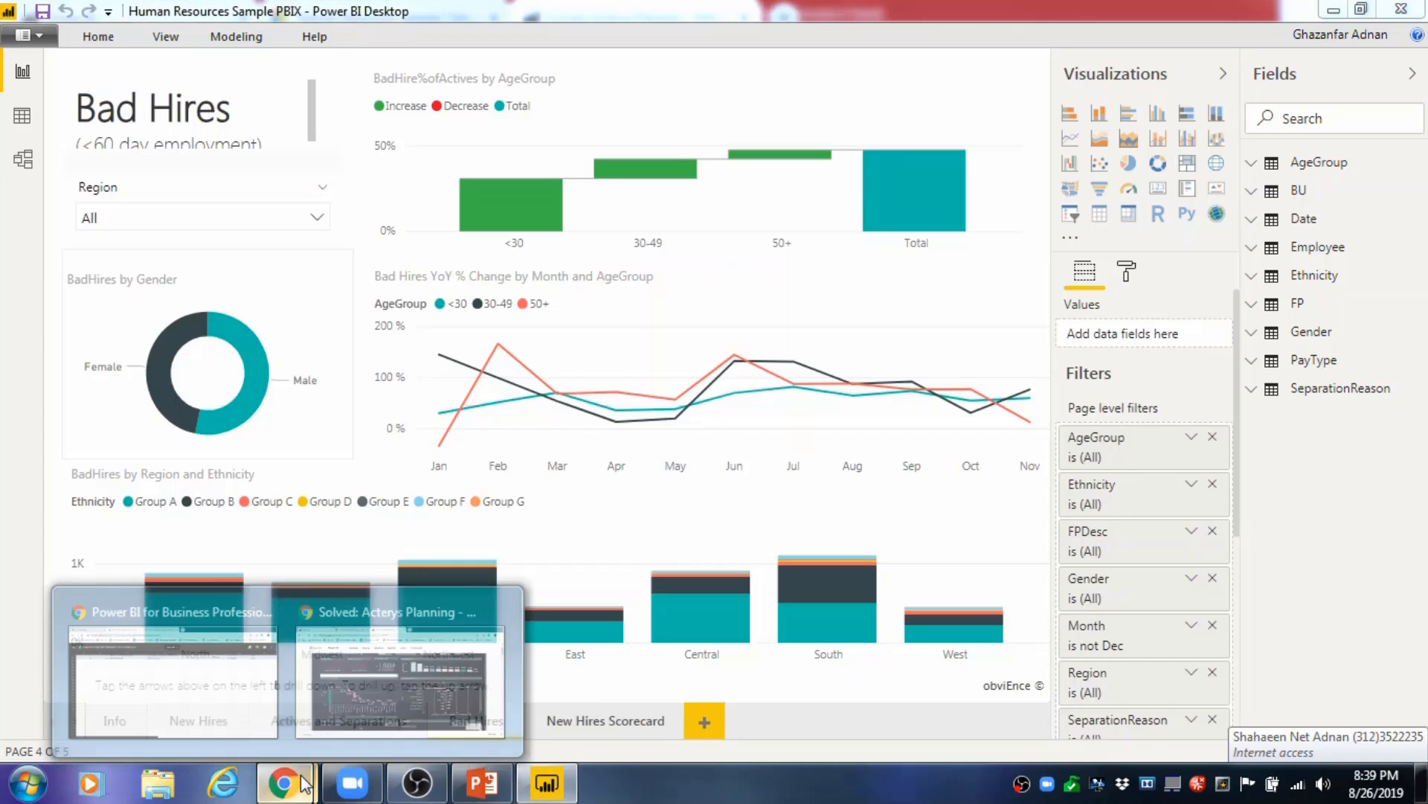
click(359, 640)
click(322, 9)
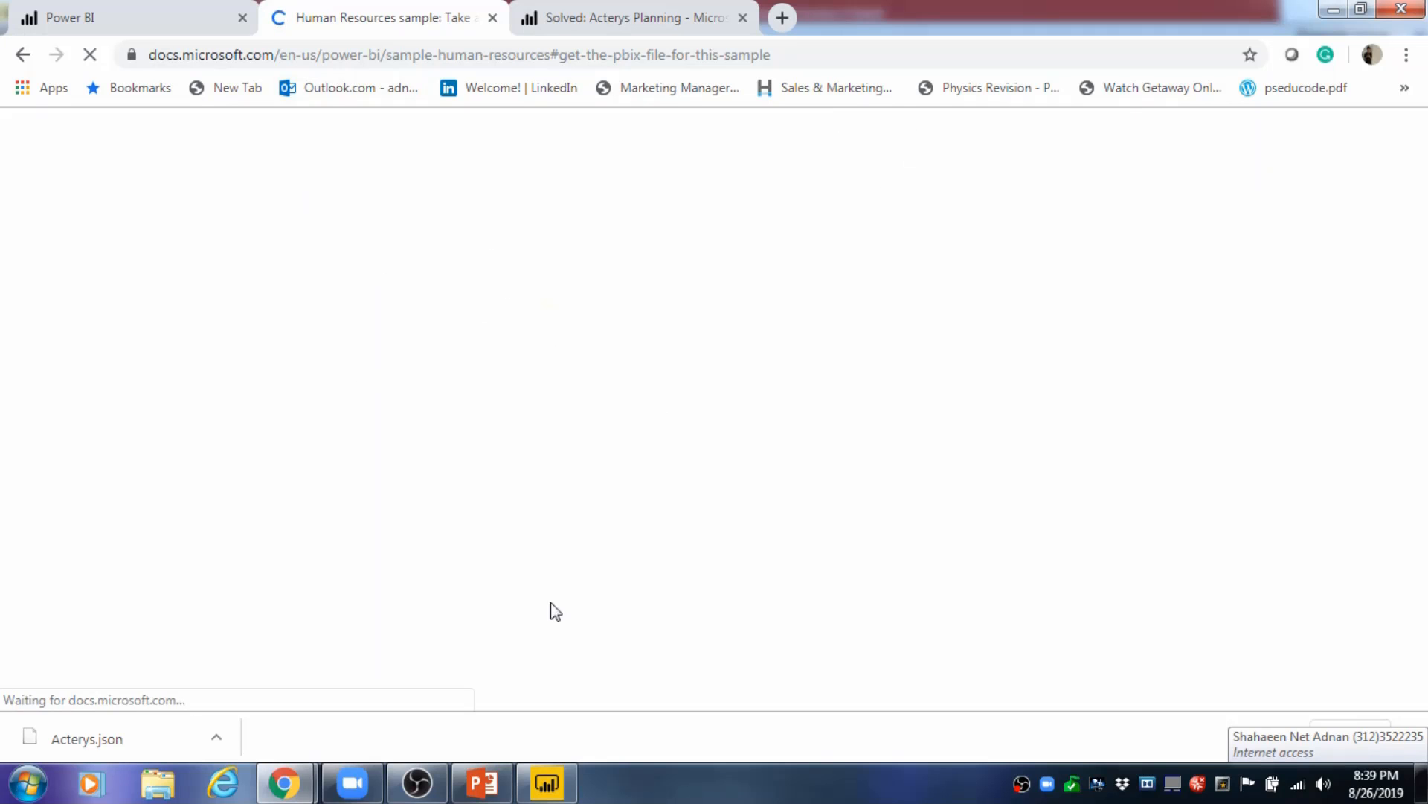
scroll(916, 543, down, 6)
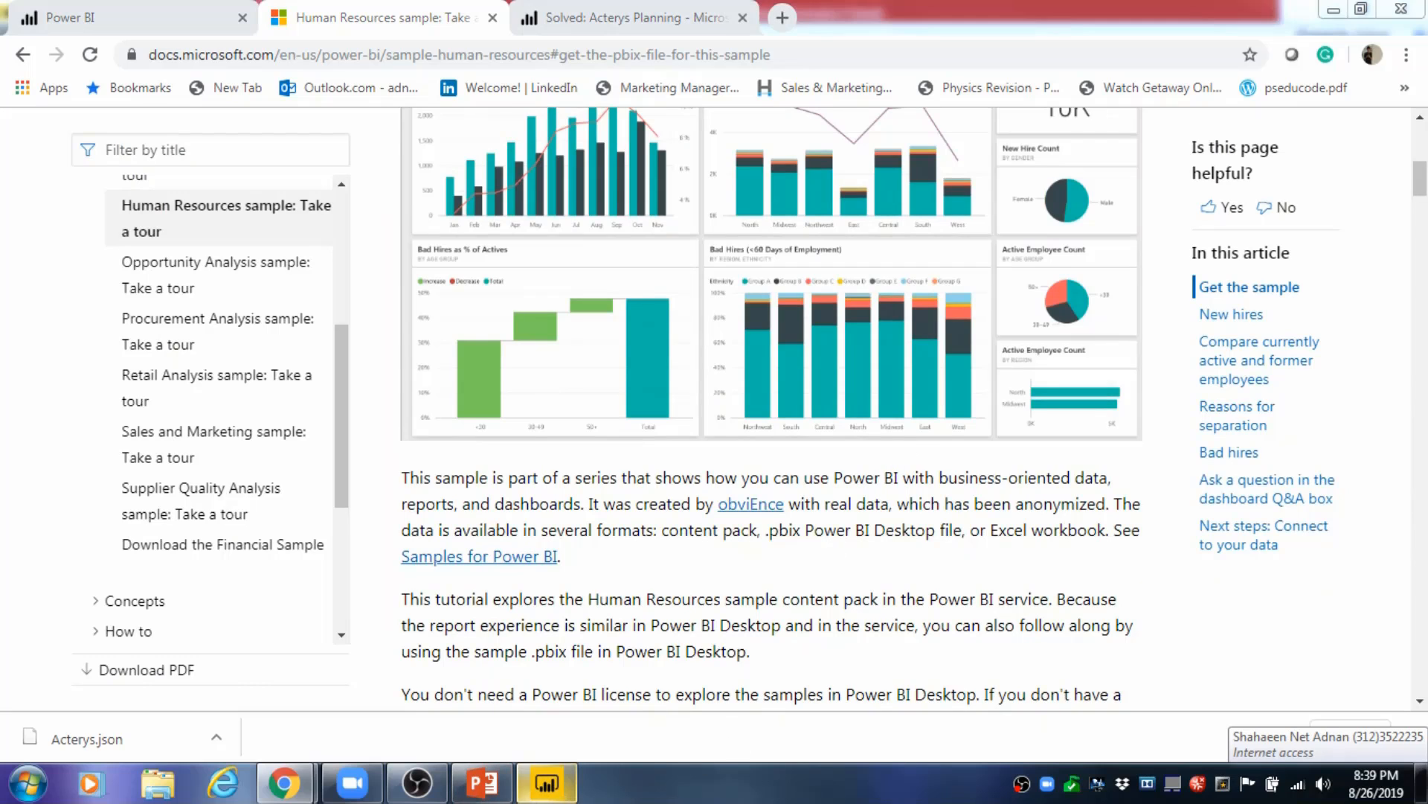
In Power BI Desktop, import the Acterys.json theme from the Downloads folder into the Human Resources Sample report
click(547, 782)
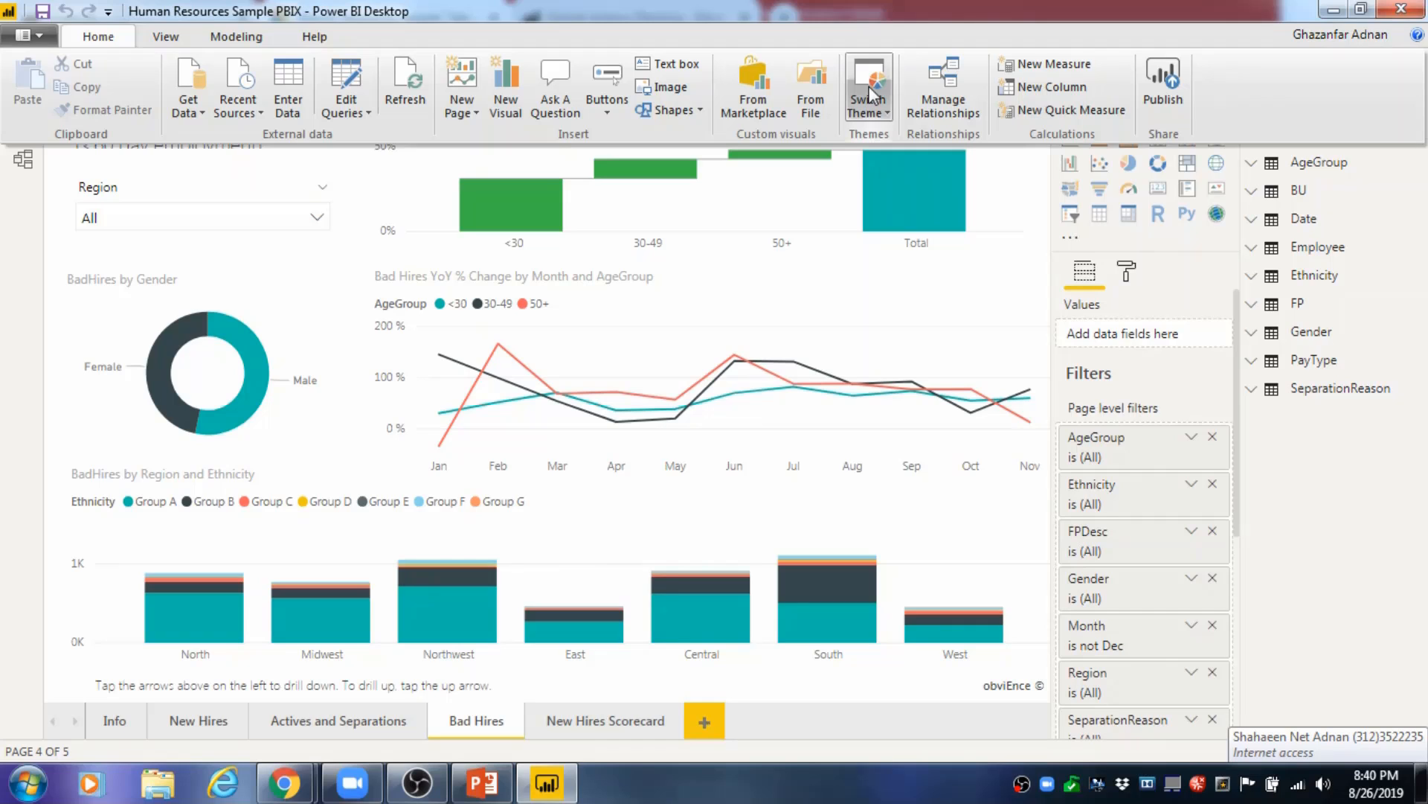
click(872, 94)
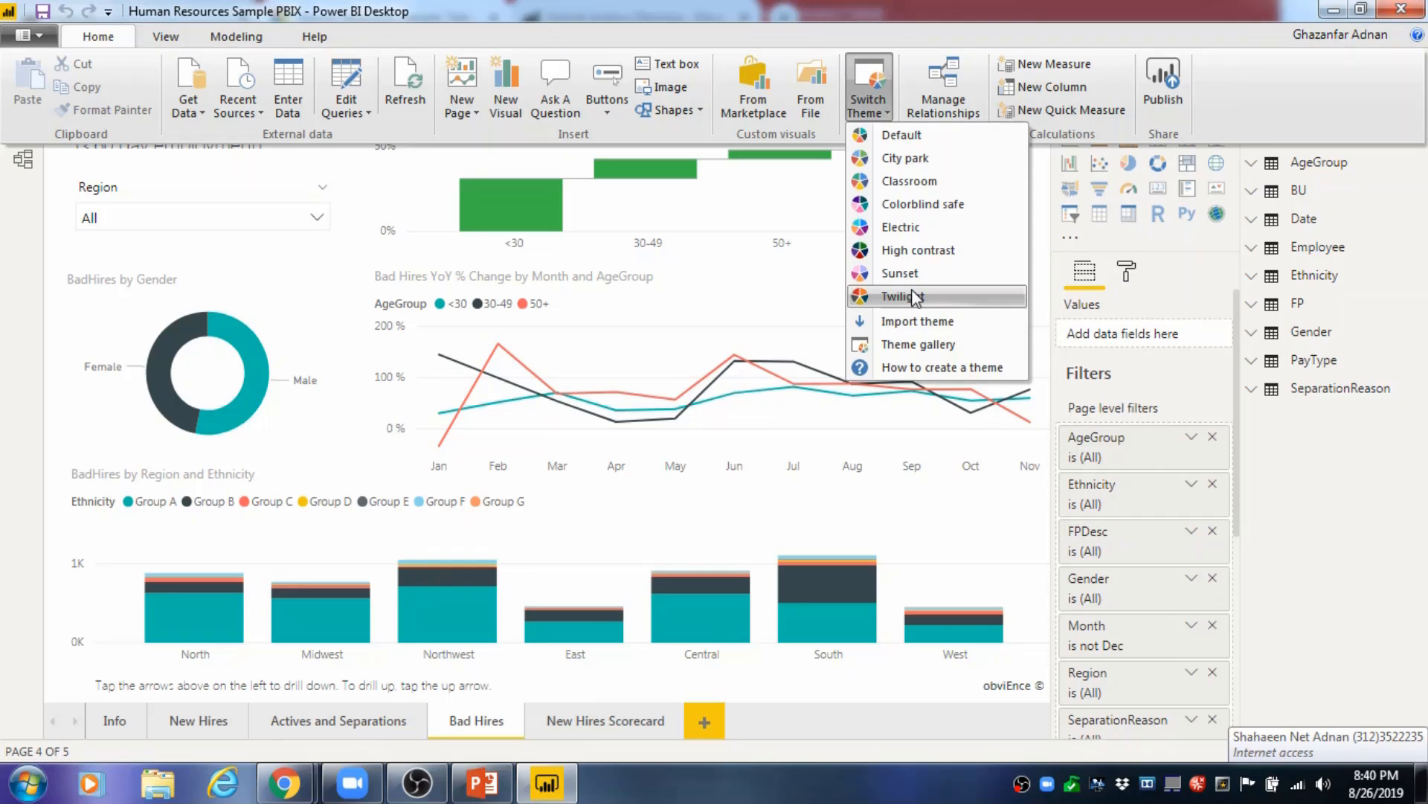
click(918, 325)
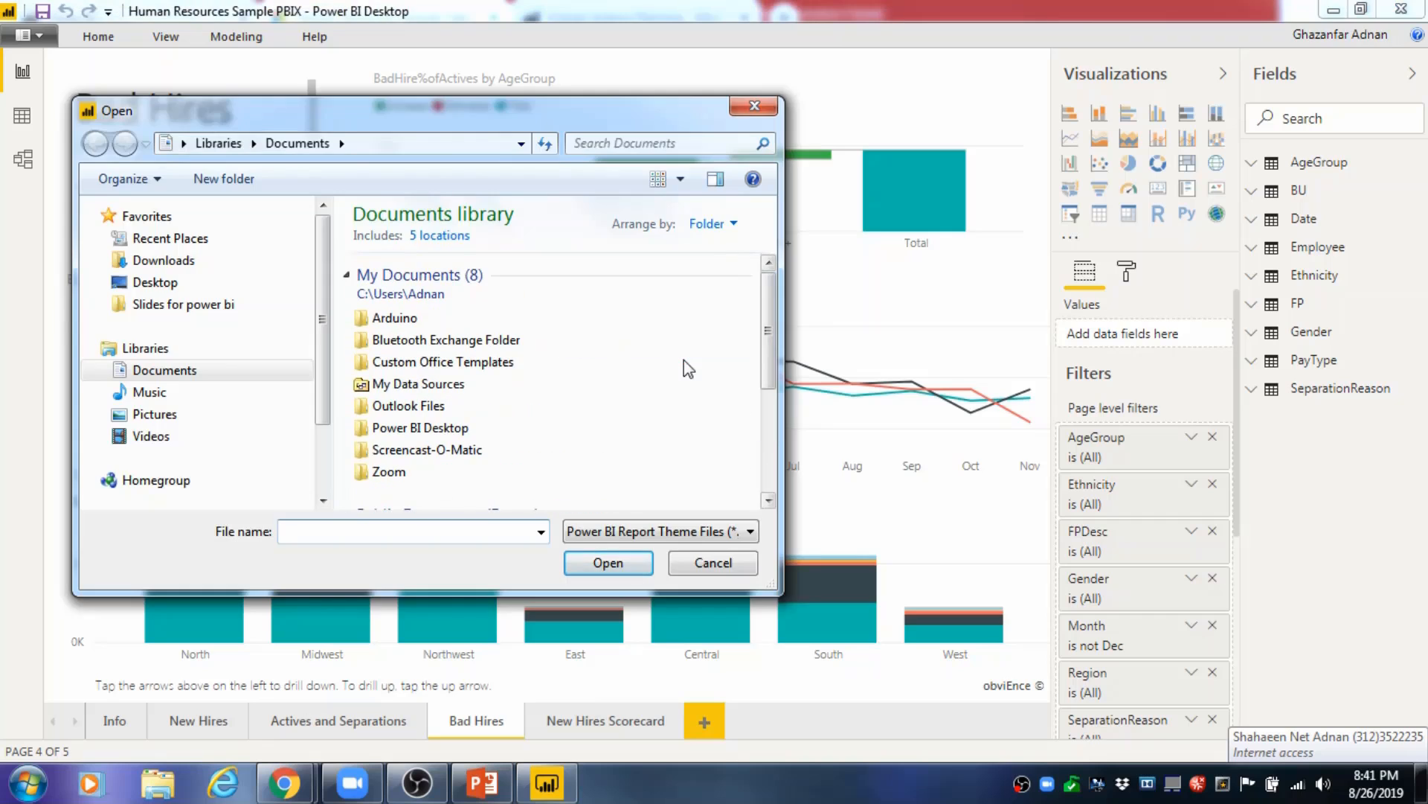
click(227, 260)
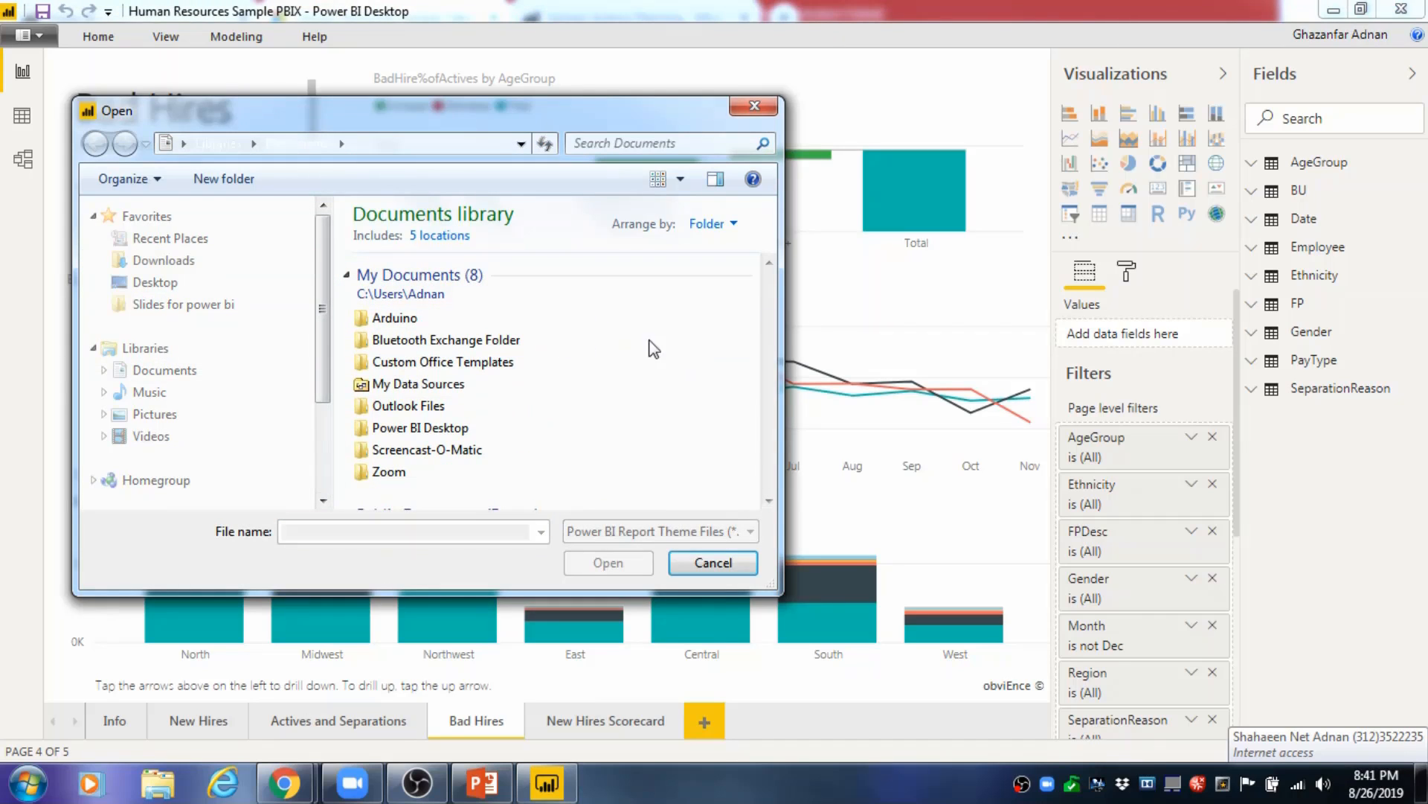
click(191, 265)
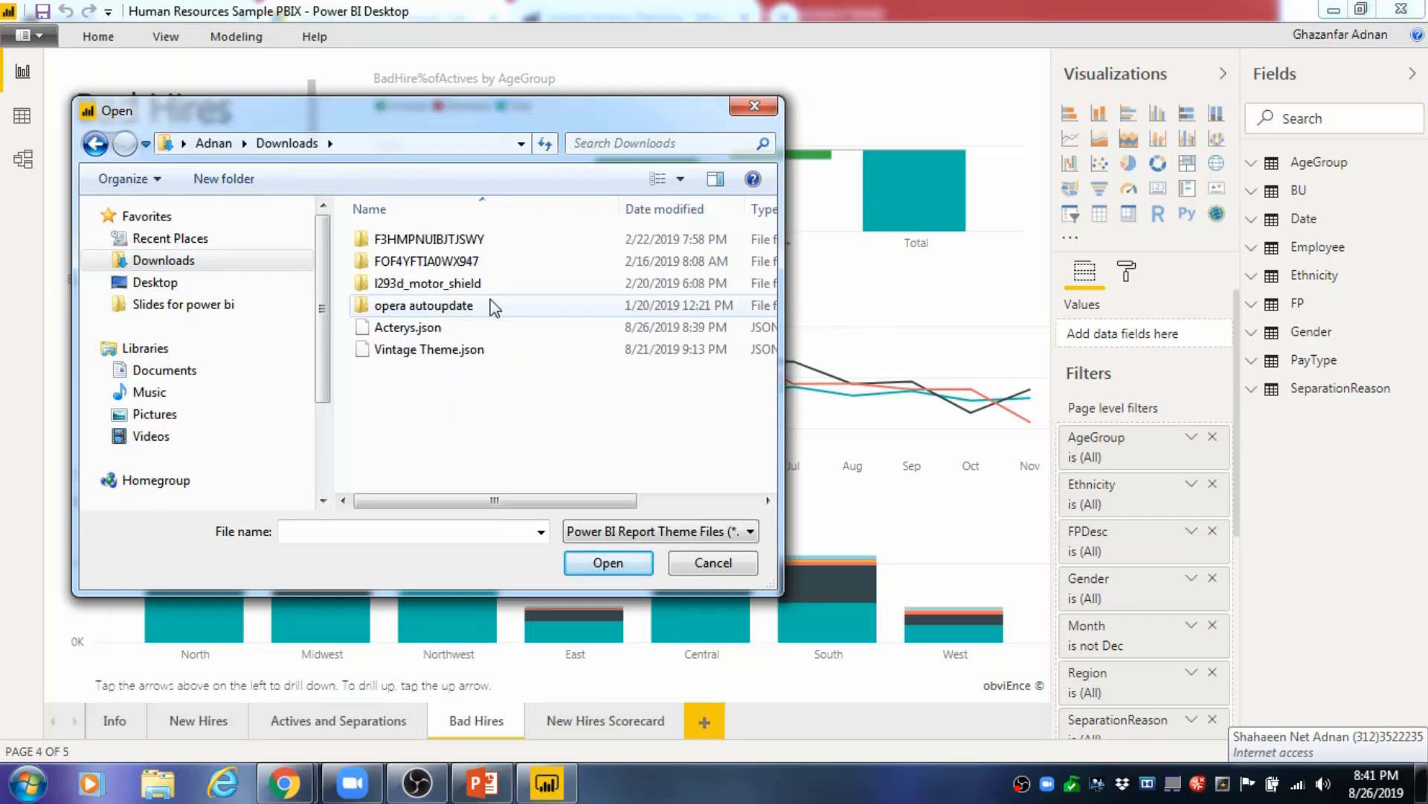
click(417, 330)
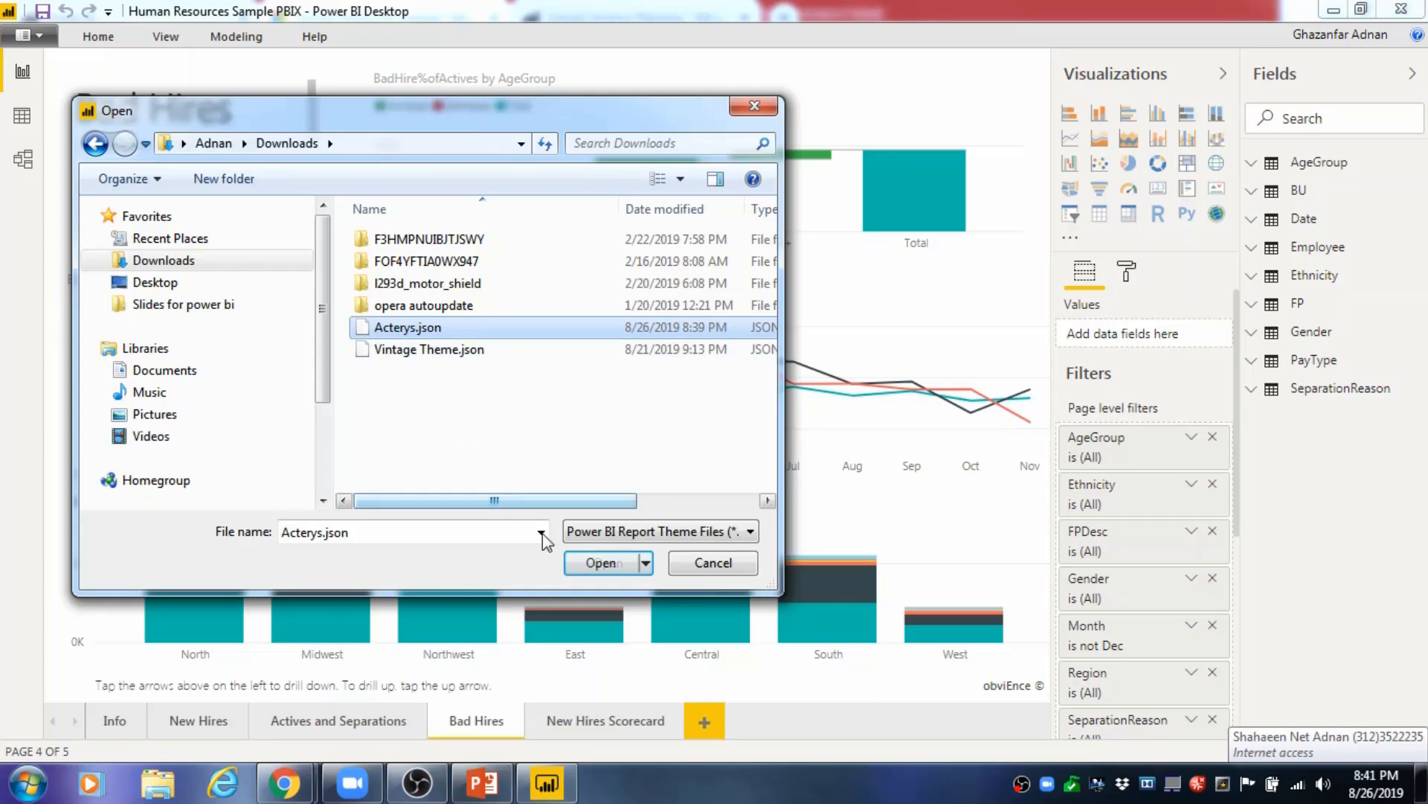
click(613, 564)
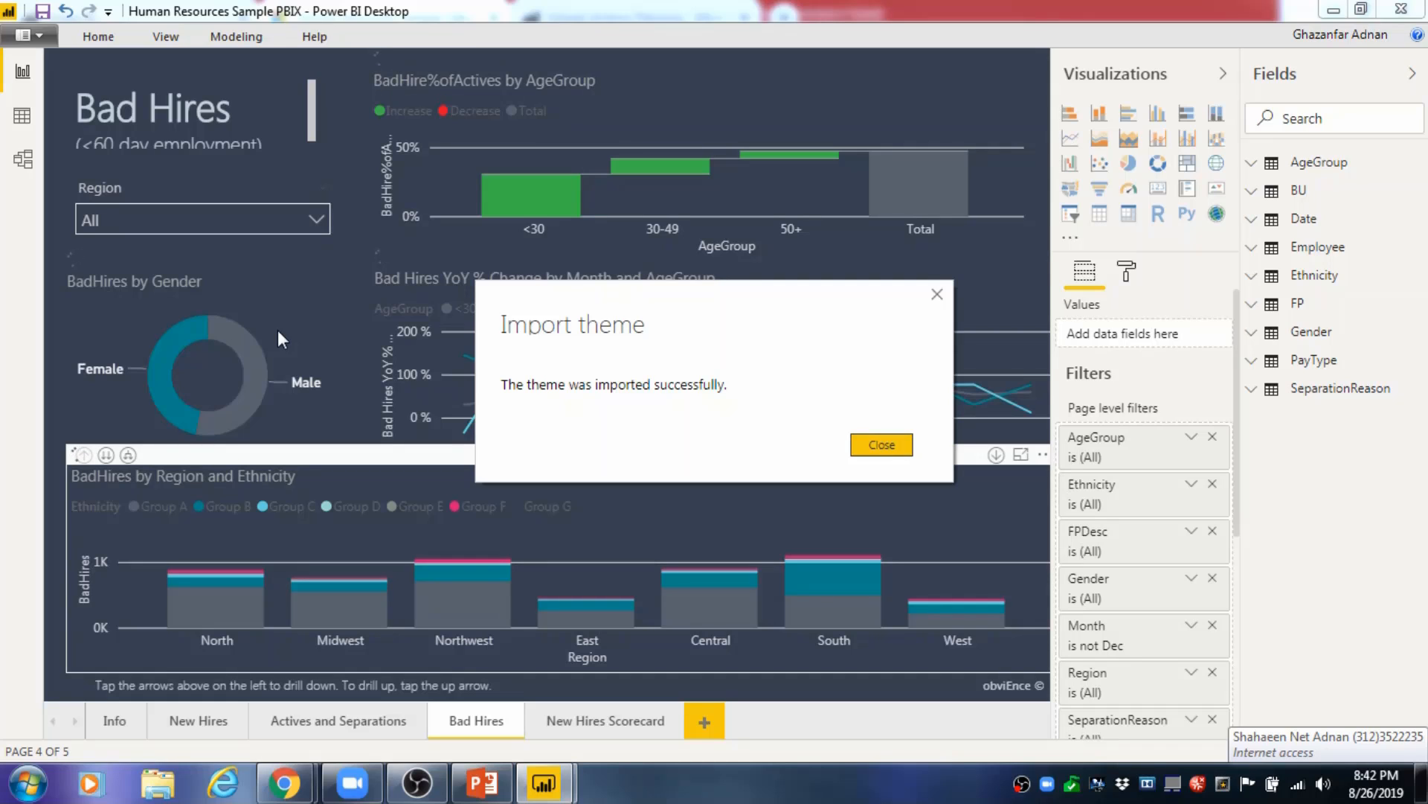
click(869, 444)
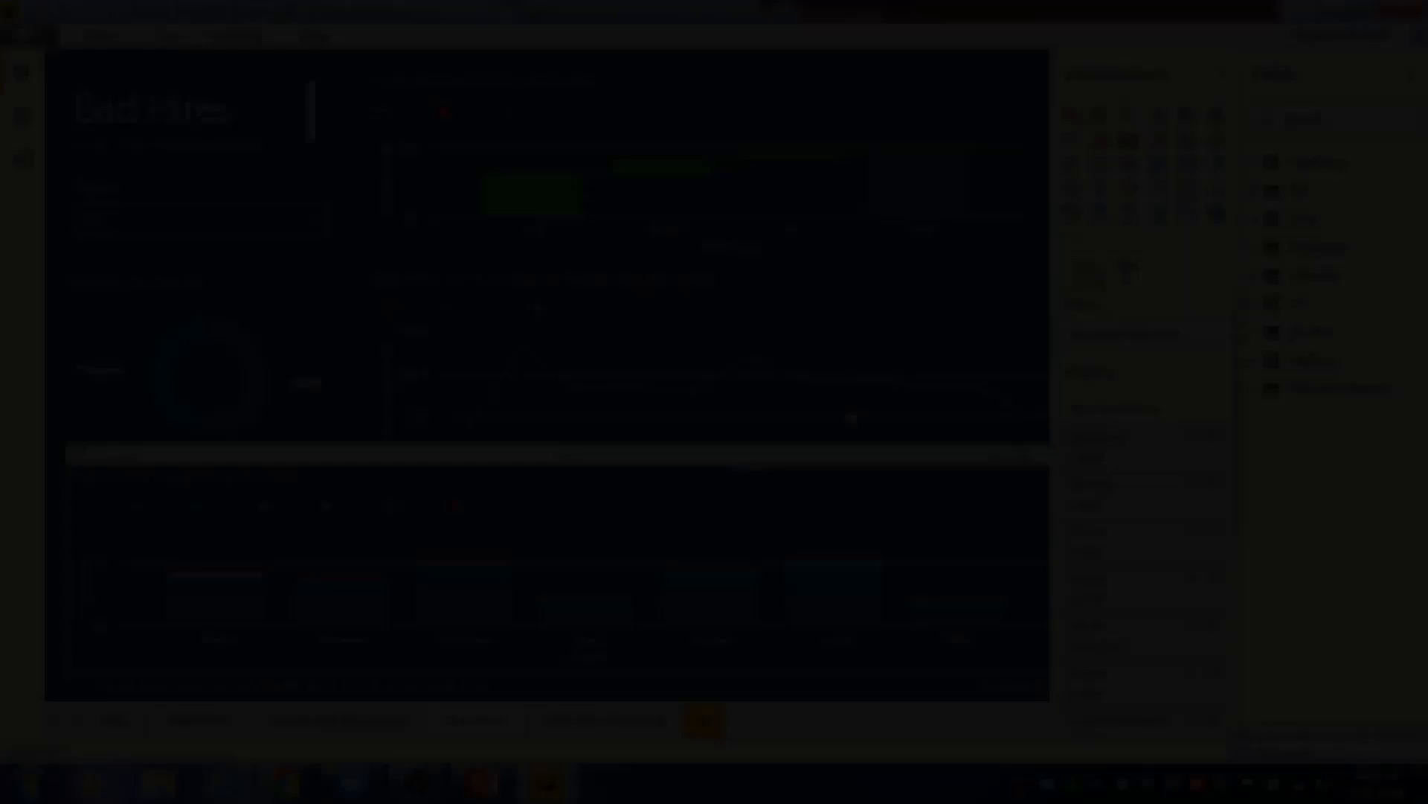